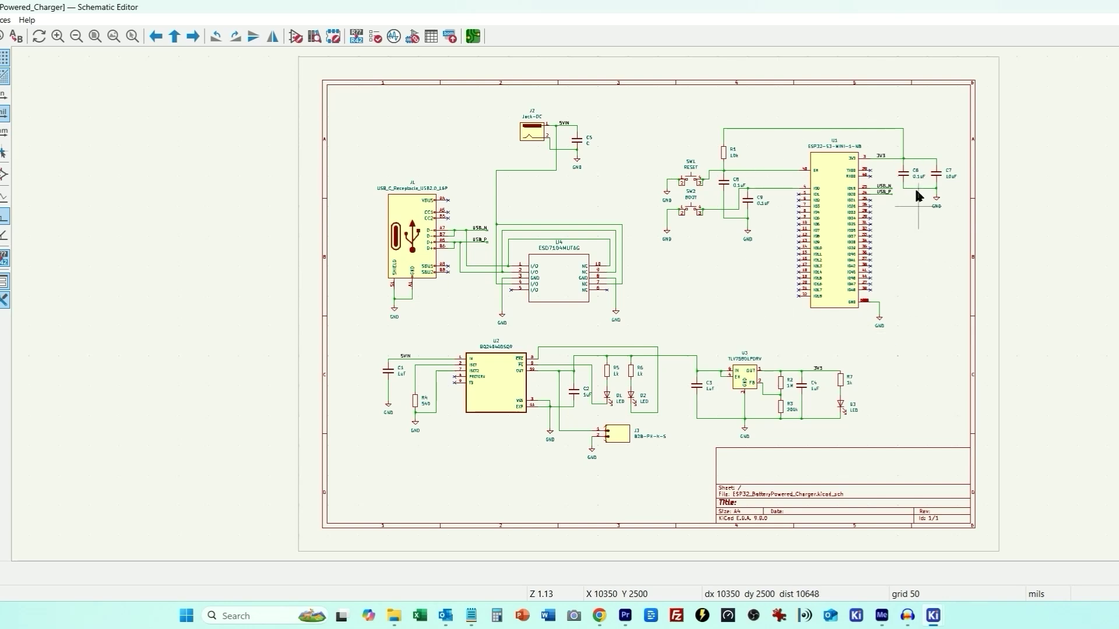
Step: Examine the schematic's ESP32 module, USB connector and ESD protection, battery charger and 3.3 V regulator sections
scroll(920, 178, "up", 4)
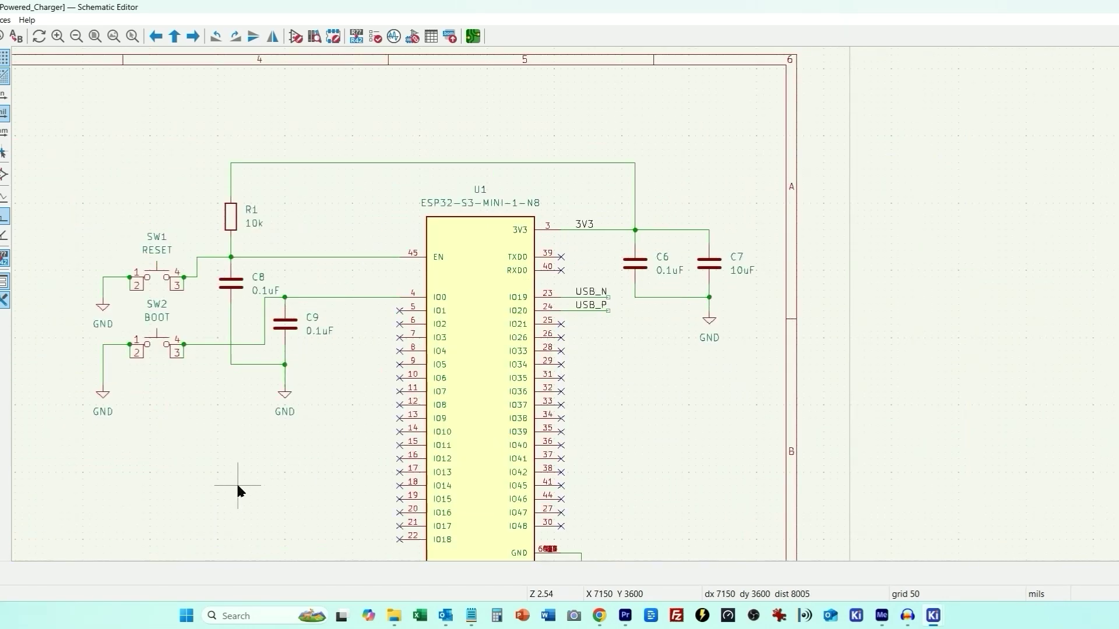
middle_click_drag(237, 489, 829, 286)
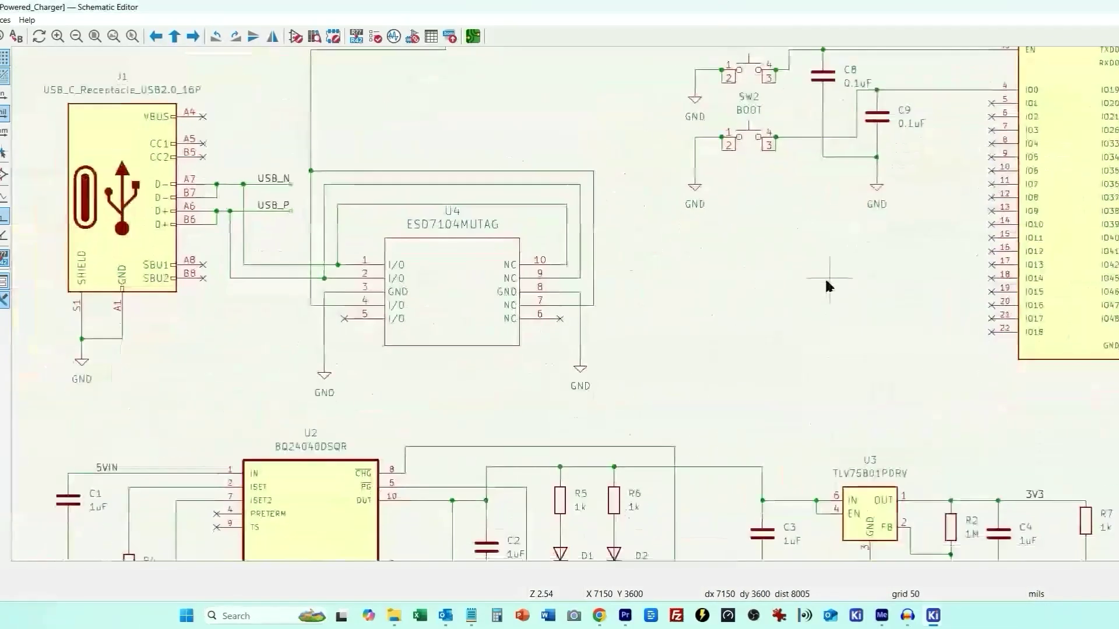
middle_click_drag(470, 405, 565, 295)
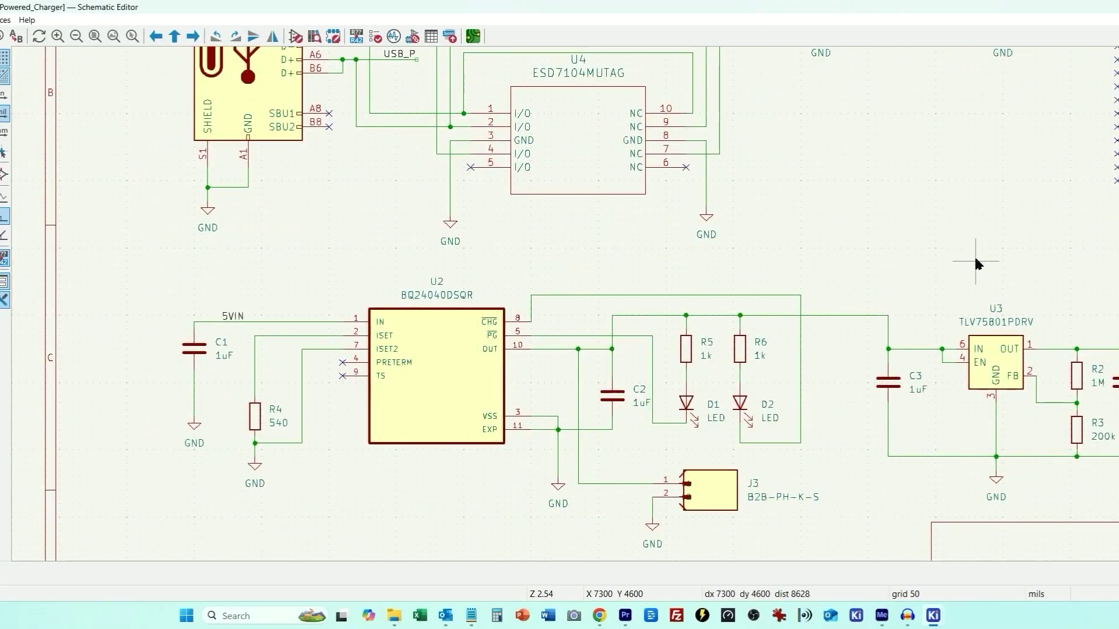
middle_click_drag(977, 263, 679, 234)
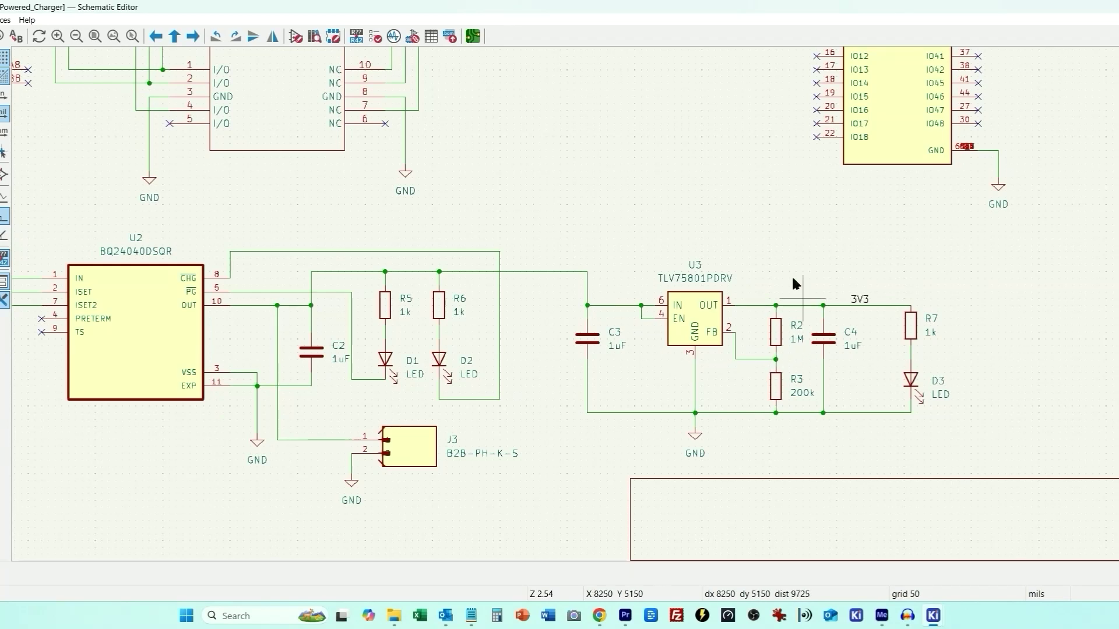
middle_click_drag(466, 145, 887, 362)
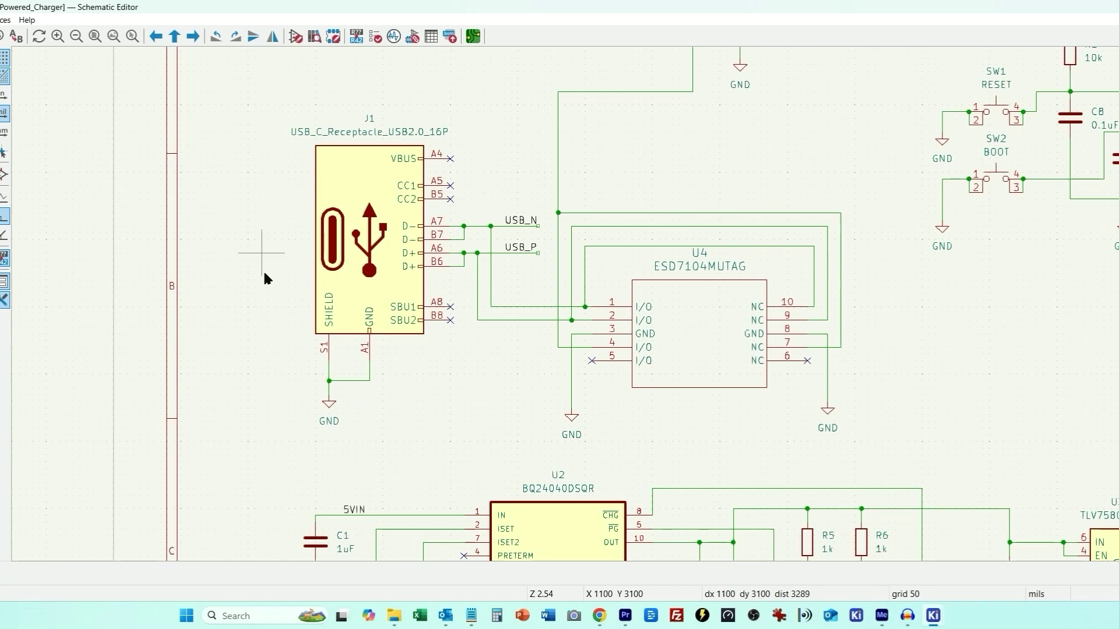
middle_click_drag(495, 106, 414, 257)
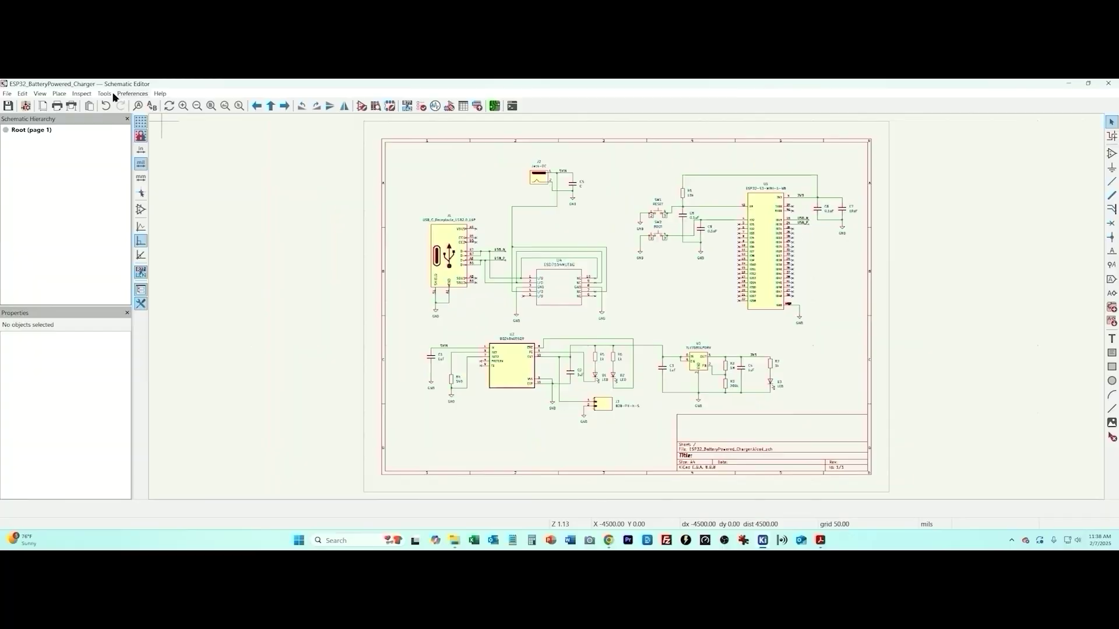
Step: Update the PCB from the schematic to bring the footprints into the board layout
left_click(140, 18)
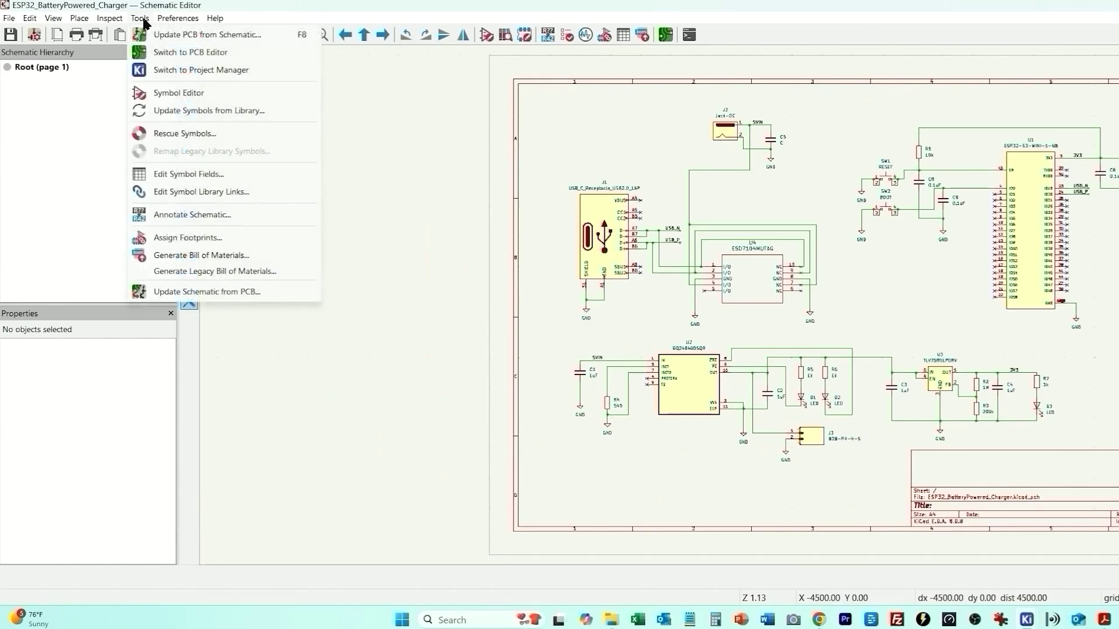
left_click(197, 36)
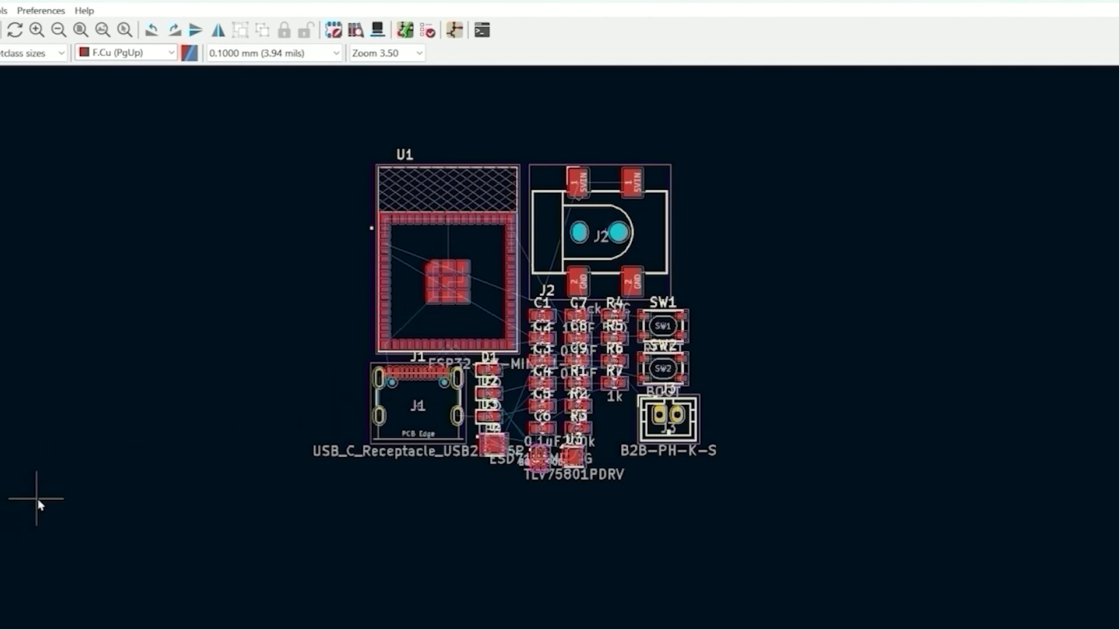
Step: Rotate the ESP32 footprint U1 to -90 degrees and move it well to the right of the other footprints
left_click(470, 202)
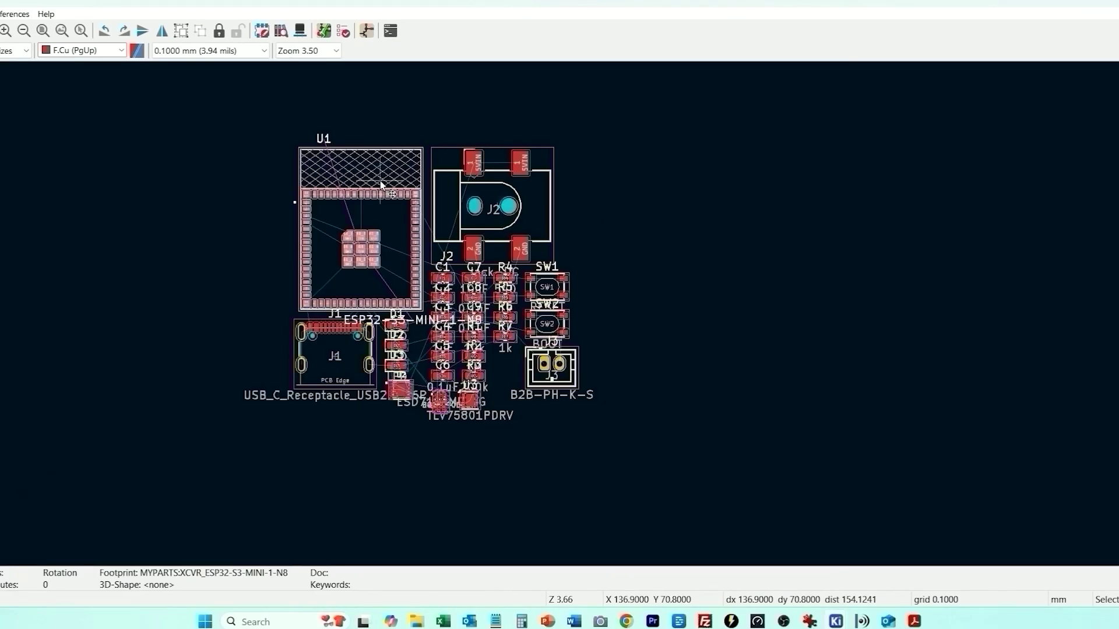
key("r")
key("r")
key("r")
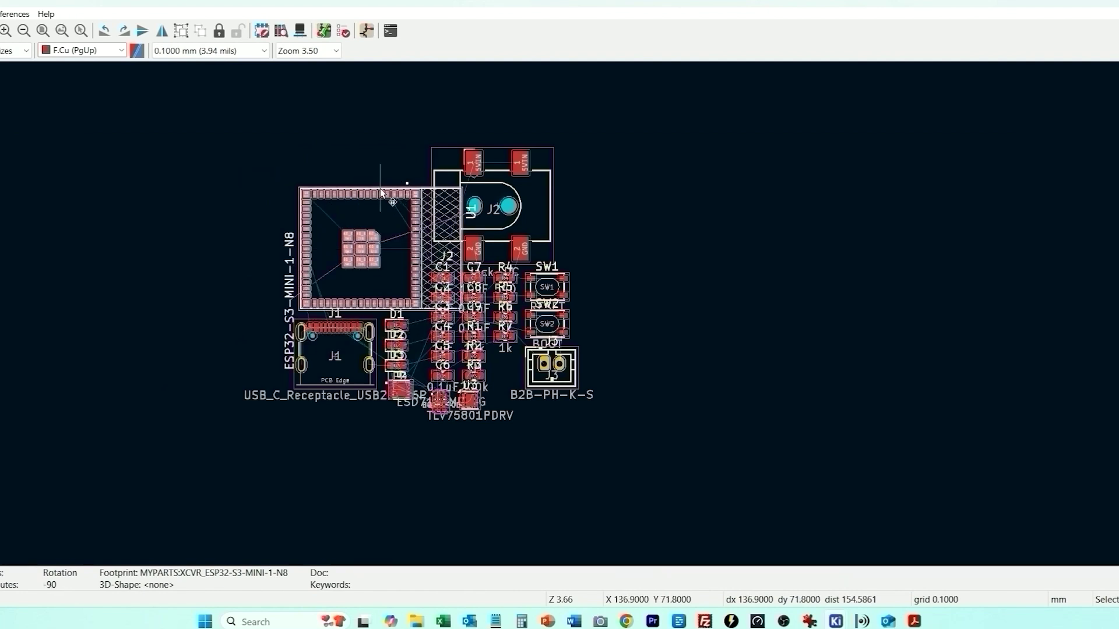
left_click_drag(383, 192, 992, 227)
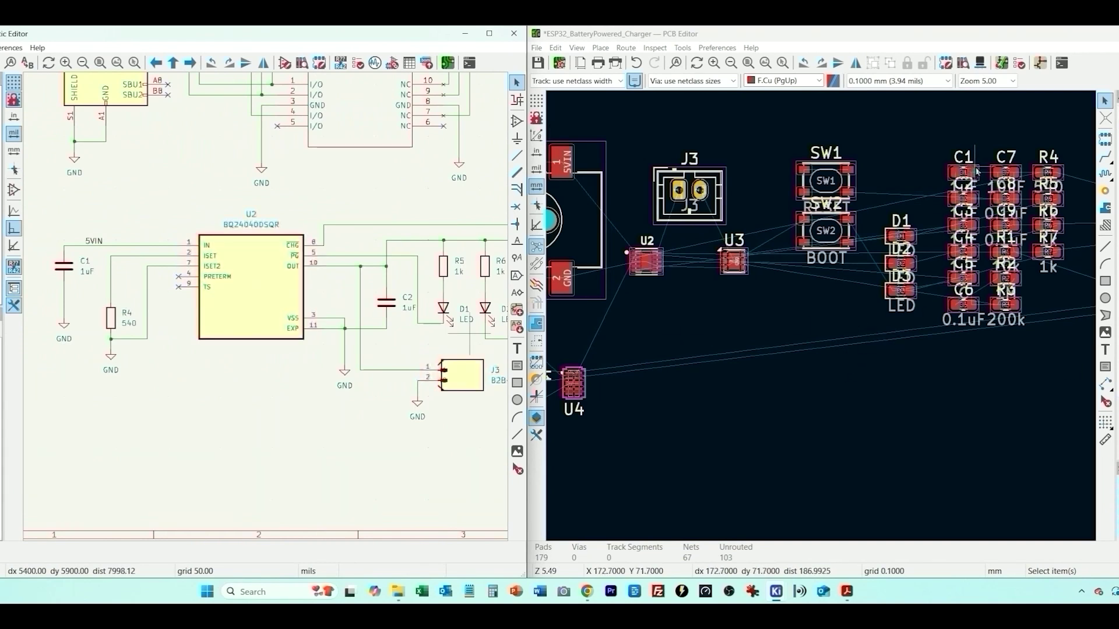
Step: Move capacitor C1 just above U2, rotated 90 degrees, with its 5VIN pad facing U2's 5VIN pin
left_click_drag(963, 173, 639, 299)
middle_click_drag(276, 337, 124, 253)
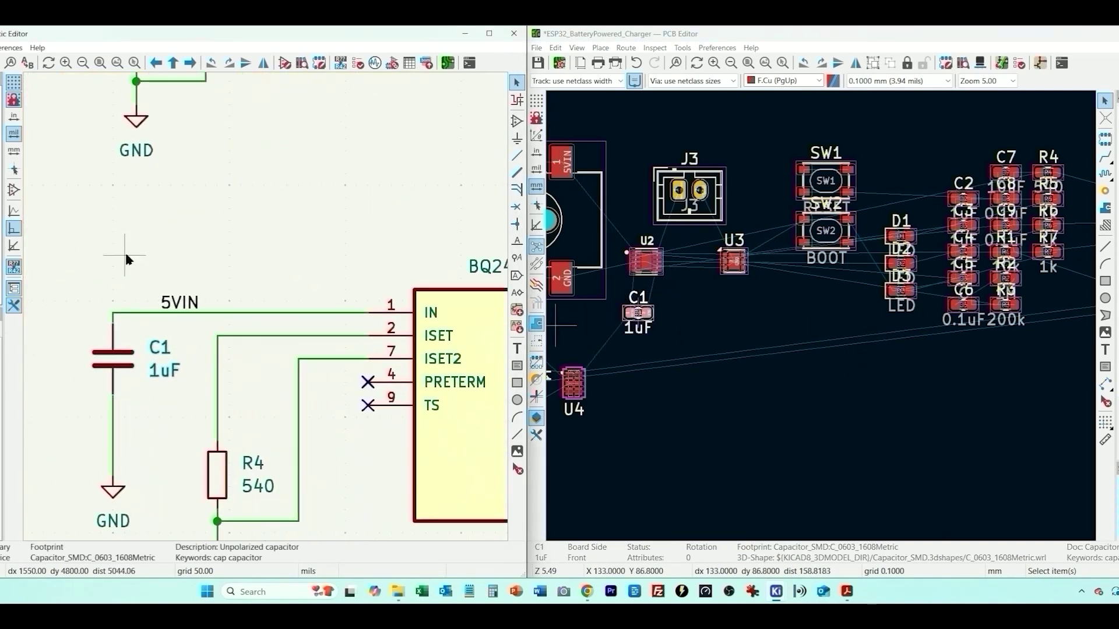
scroll(648, 288, "up", 3)
key("r")
left_click_drag(783, 369, 771, 201)
left_click(772, 201)
scroll(772, 201, "up", 4)
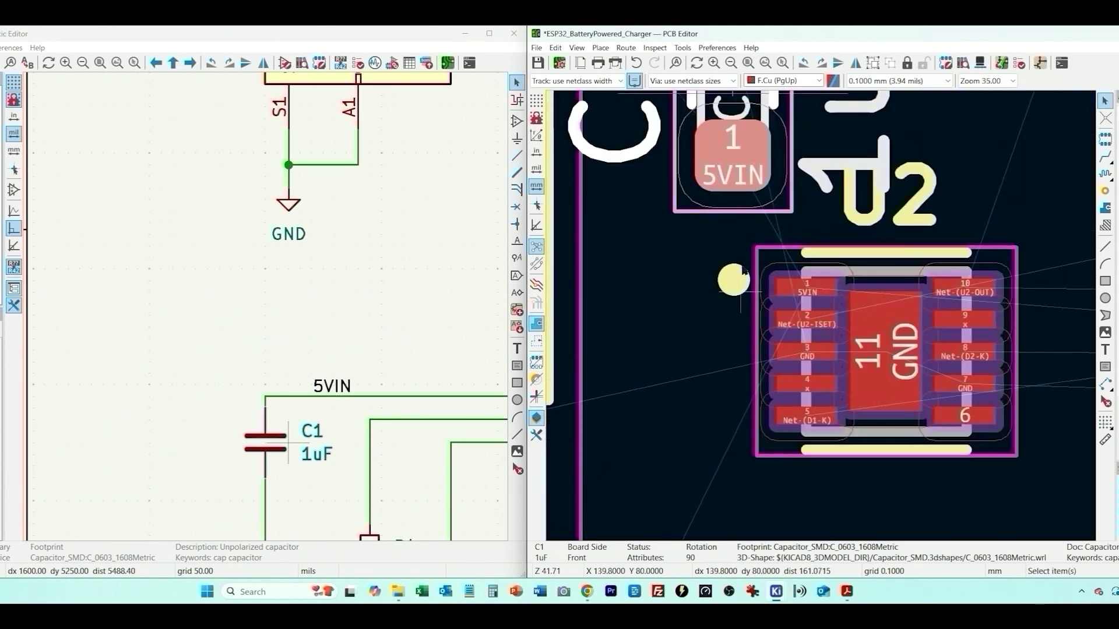
key("m")
left_click(755, 175)
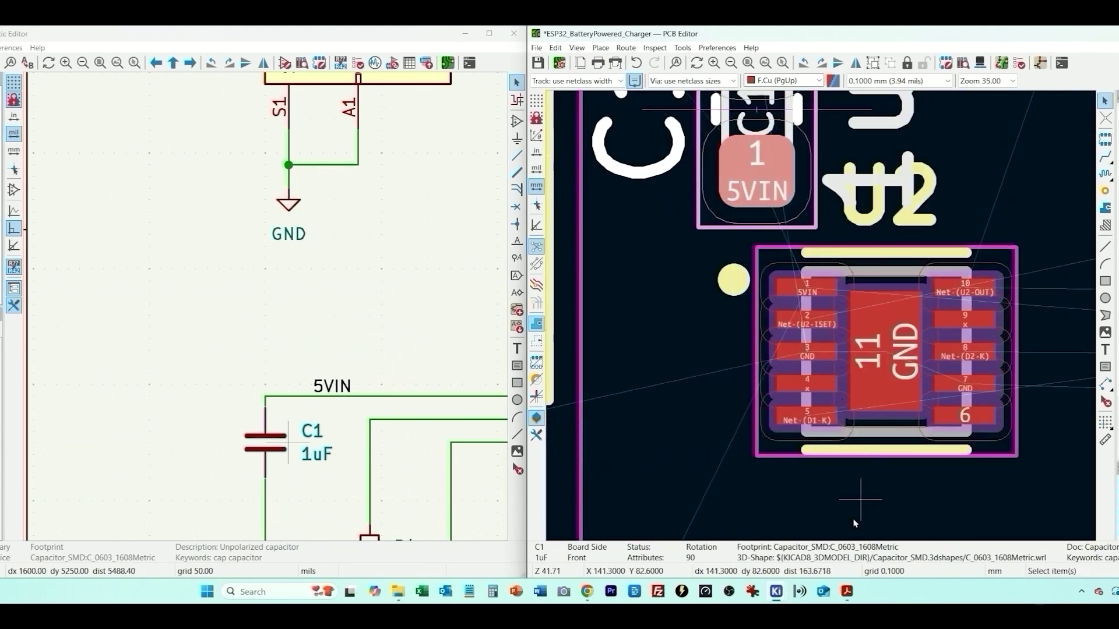
left_click(845, 502)
Step: Move capacitor C2 next to U2's output pin and rotate it 90 degrees
scroll(820, 484, "down", 5)
middle_click_drag(820, 484, 575, 310)
middle_click_drag(402, 351, 277, 194)
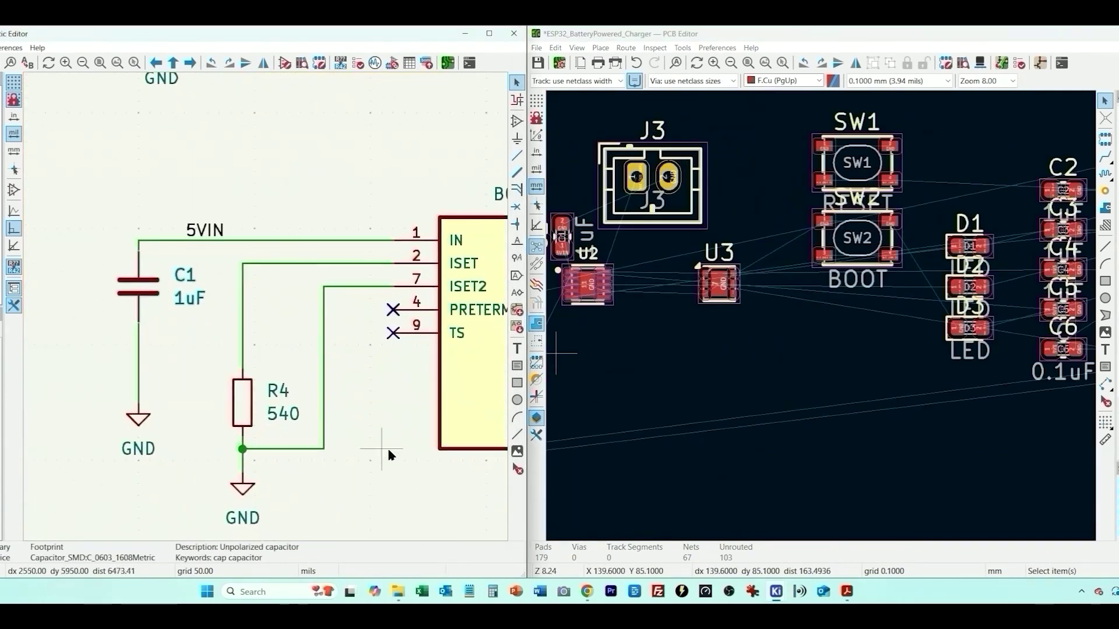
middle_click_drag(502, 408, 123, 364)
middle_click_drag(378, 318, 253, 320)
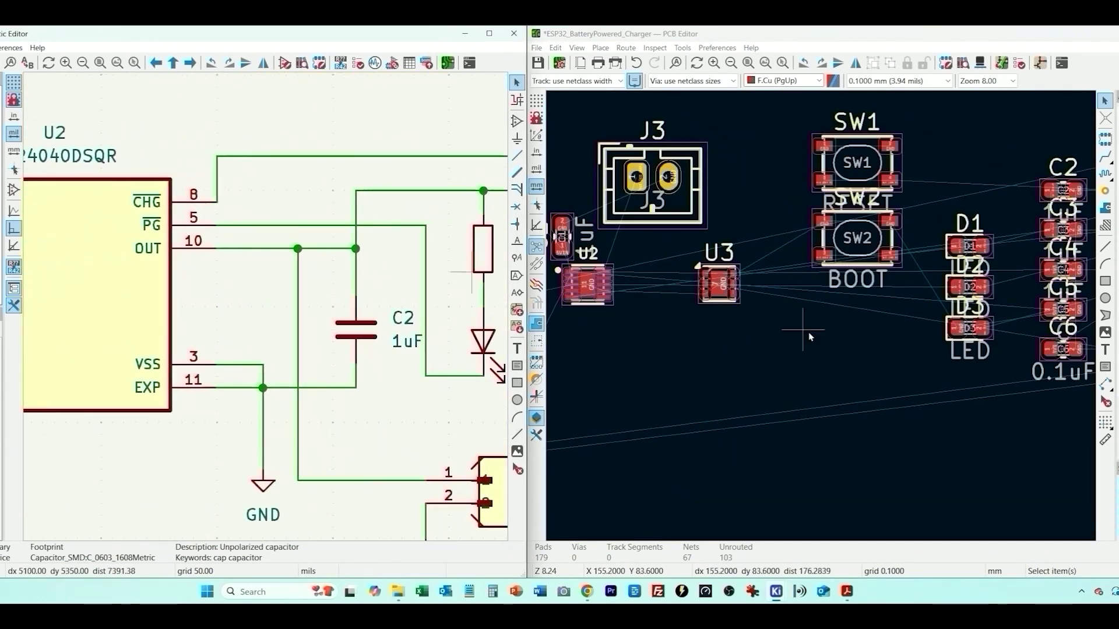
left_click(1043, 183)
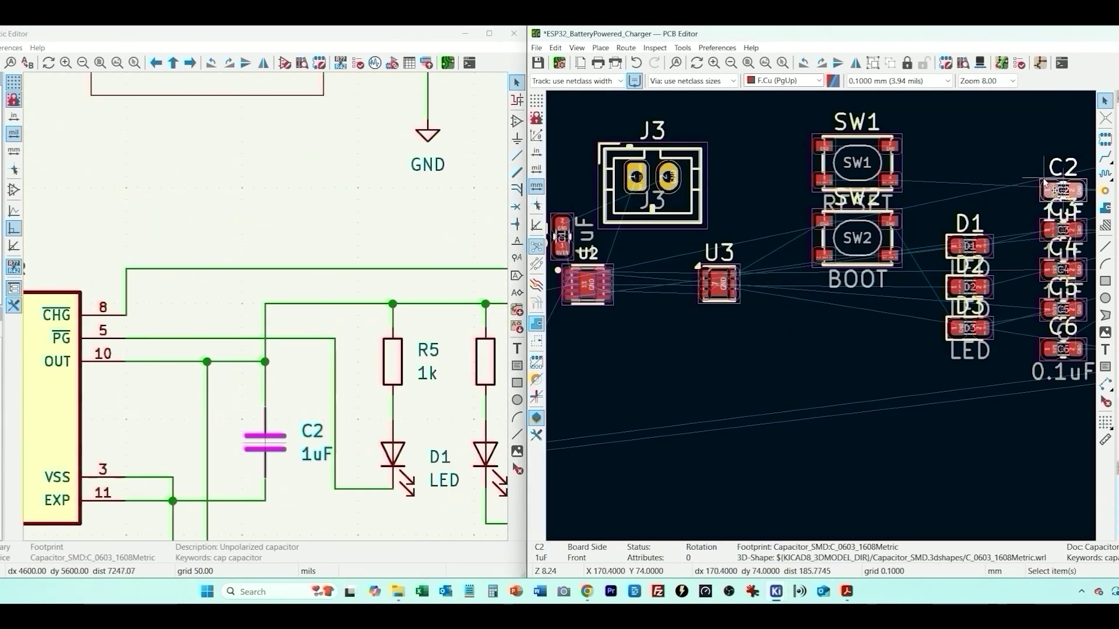
left_click_drag(1043, 183, 625, 249)
scroll(624, 250, "up", 6)
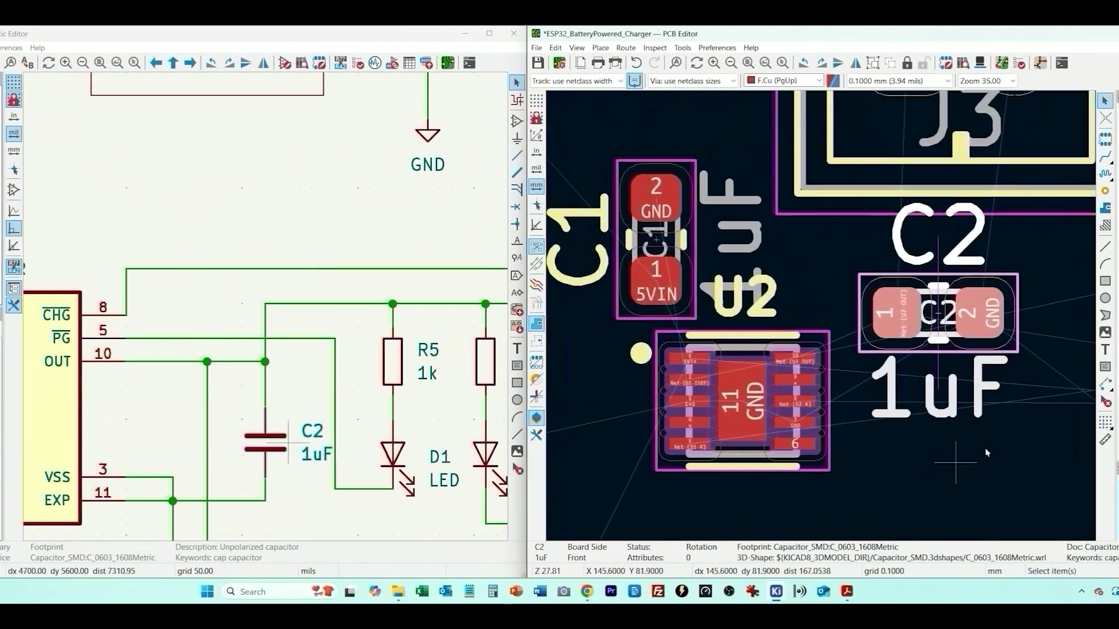
left_click(886, 355)
key("r")
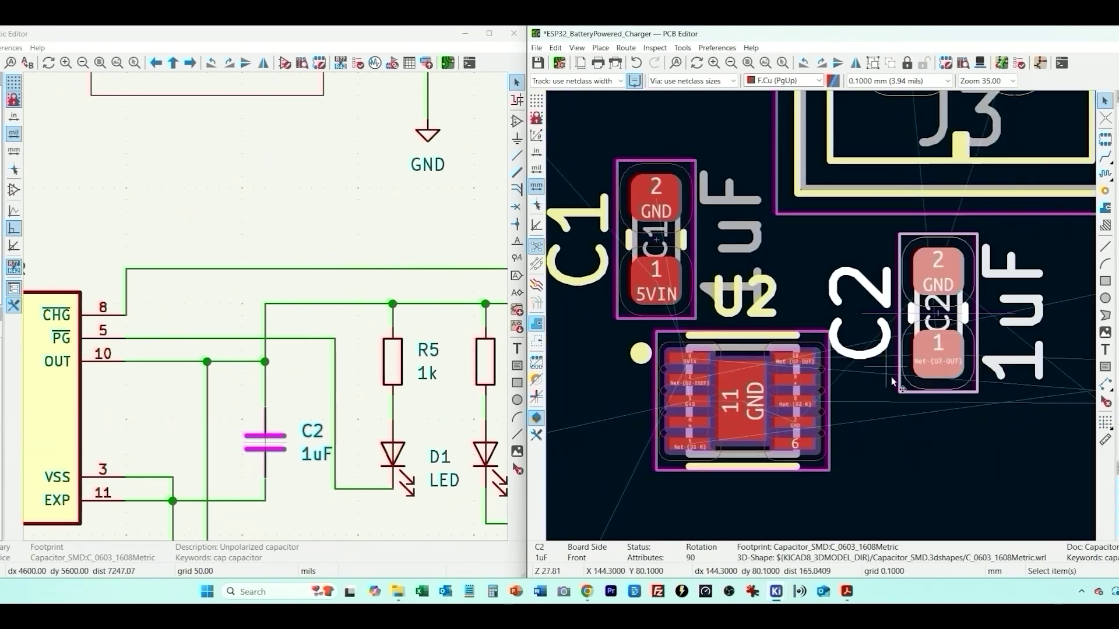
left_click_drag(934, 391, 876, 376)
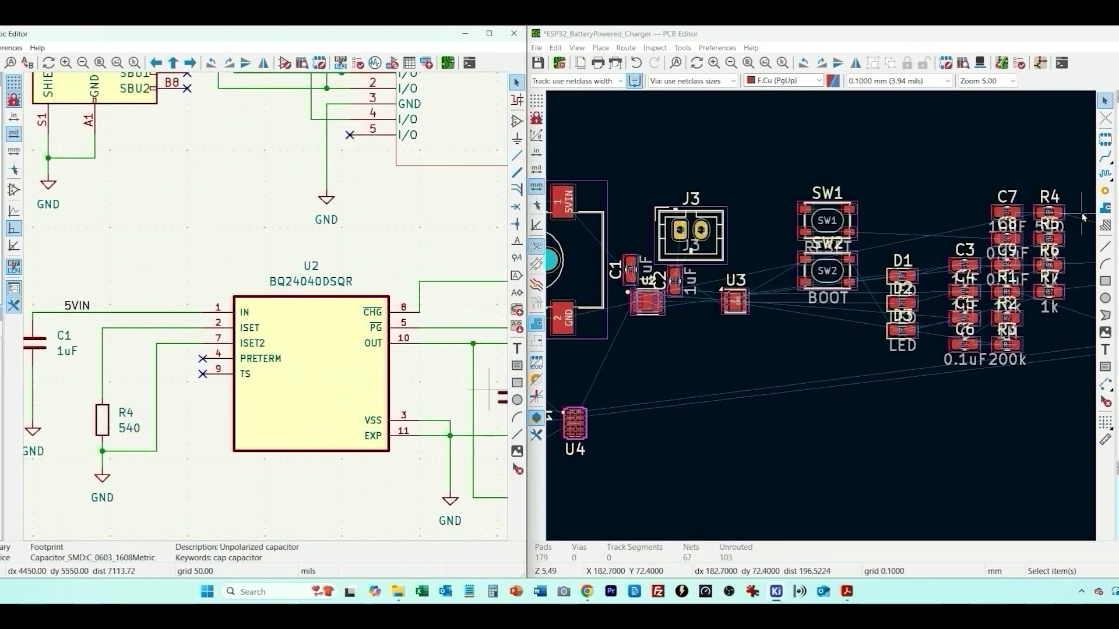
Step: Place resistor R4 directly below U2 and delete its 540 value text
left_click_drag(1051, 212, 655, 392)
scroll(655, 392, "up", 5)
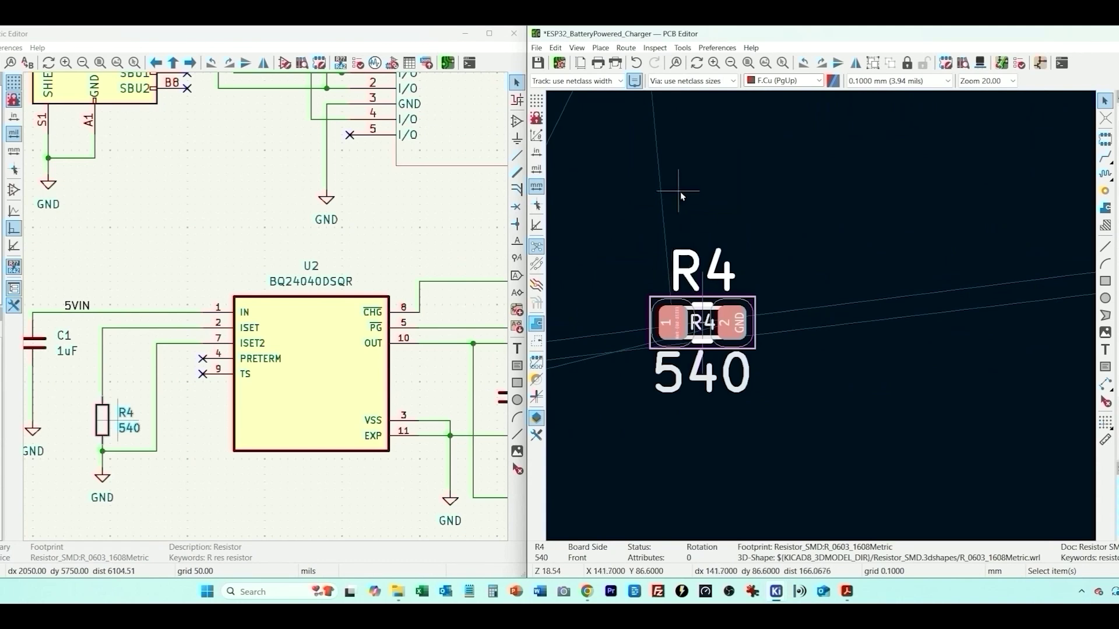
middle_click_drag(680, 193, 808, 334)
left_click_drag(847, 443, 818, 226)
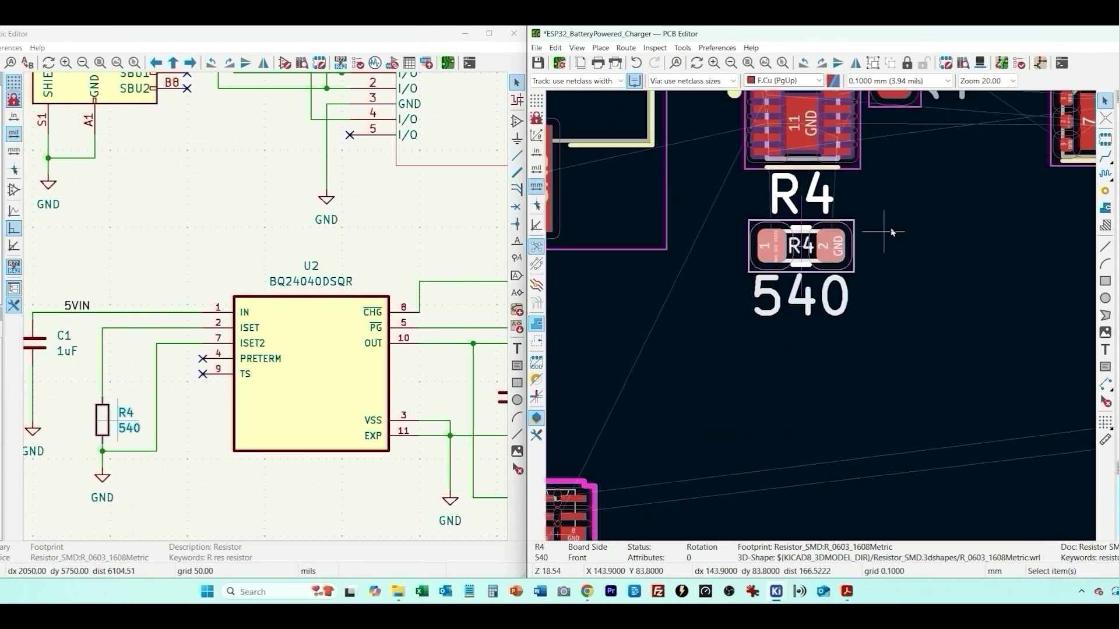
middle_click_drag(892, 232, 876, 394)
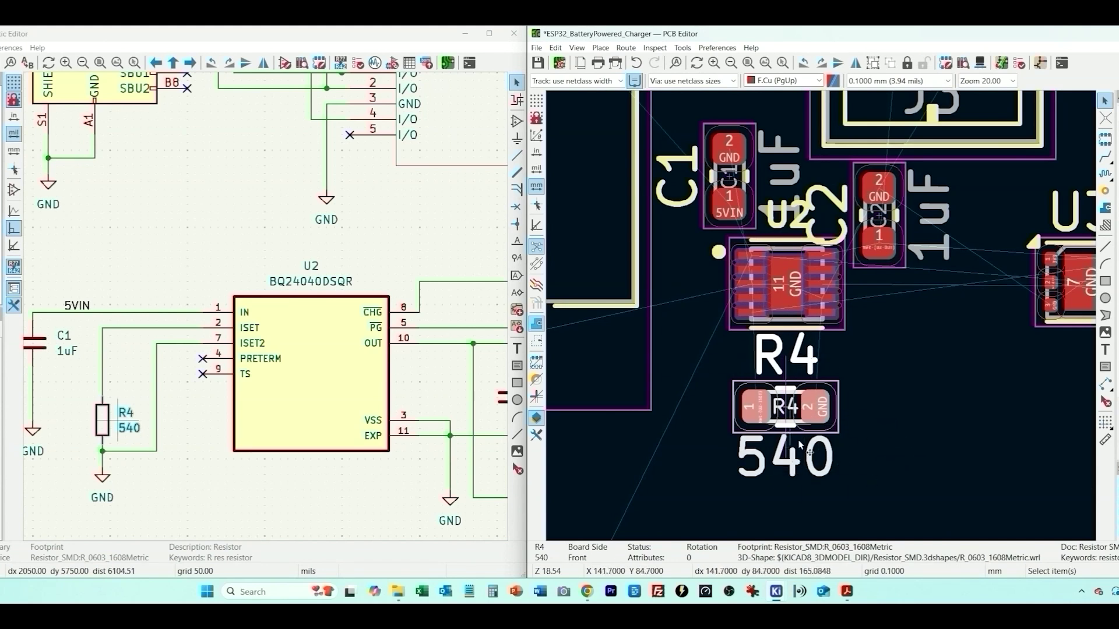
left_click(816, 469)
key("Delete")
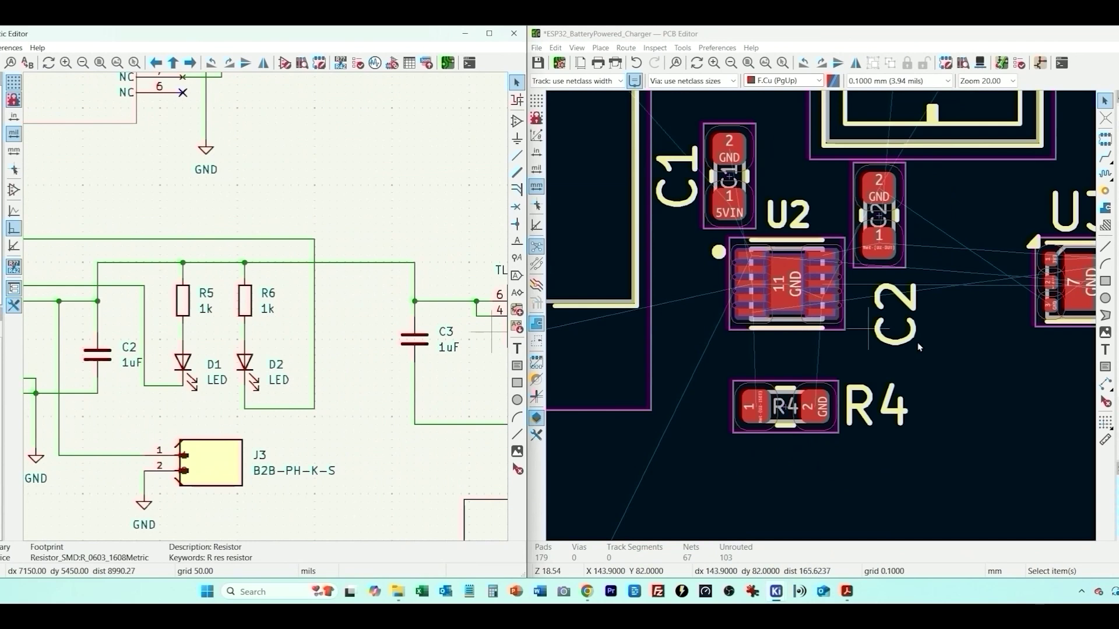
Step: Move LED D2 to the right of D1 and resistor R6 to the right of R5, forming two resistor-LED pairs
right_click(940, 341)
left_click(960, 256)
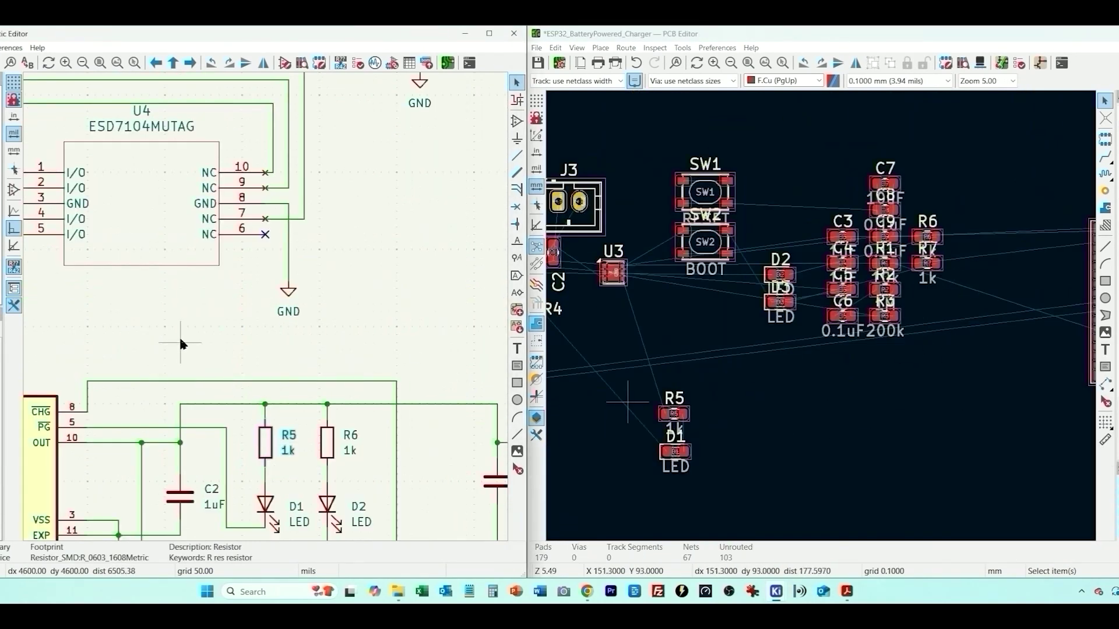
middle_click_drag(180, 342, 160, 274)
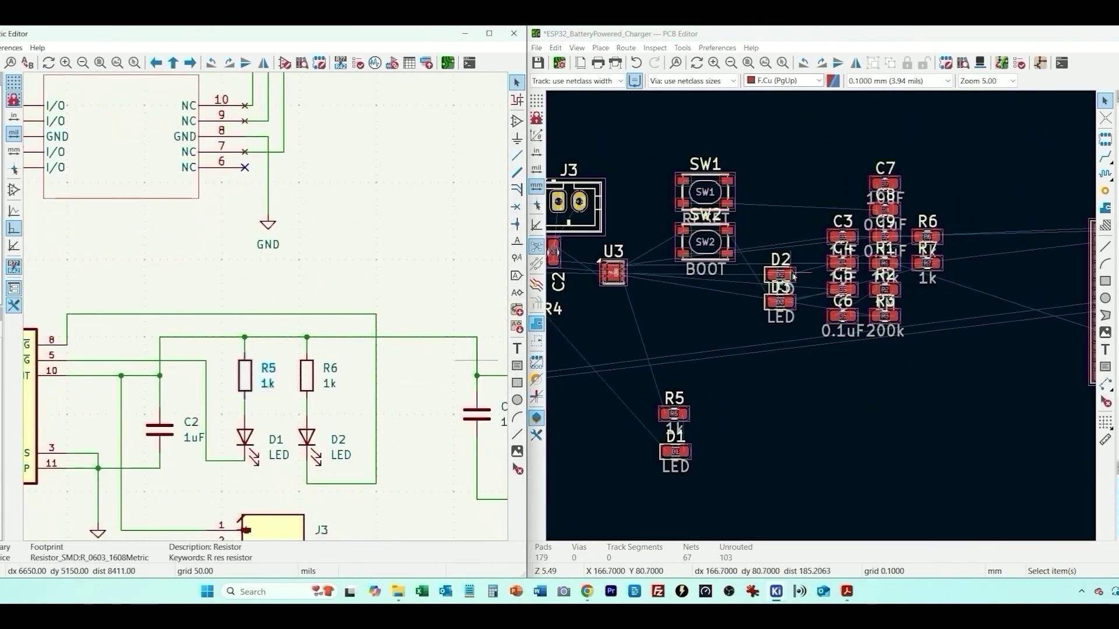
left_click_drag(793, 273, 744, 450)
left_click_drag(936, 237, 737, 421)
scroll(737, 421, "up", 4)
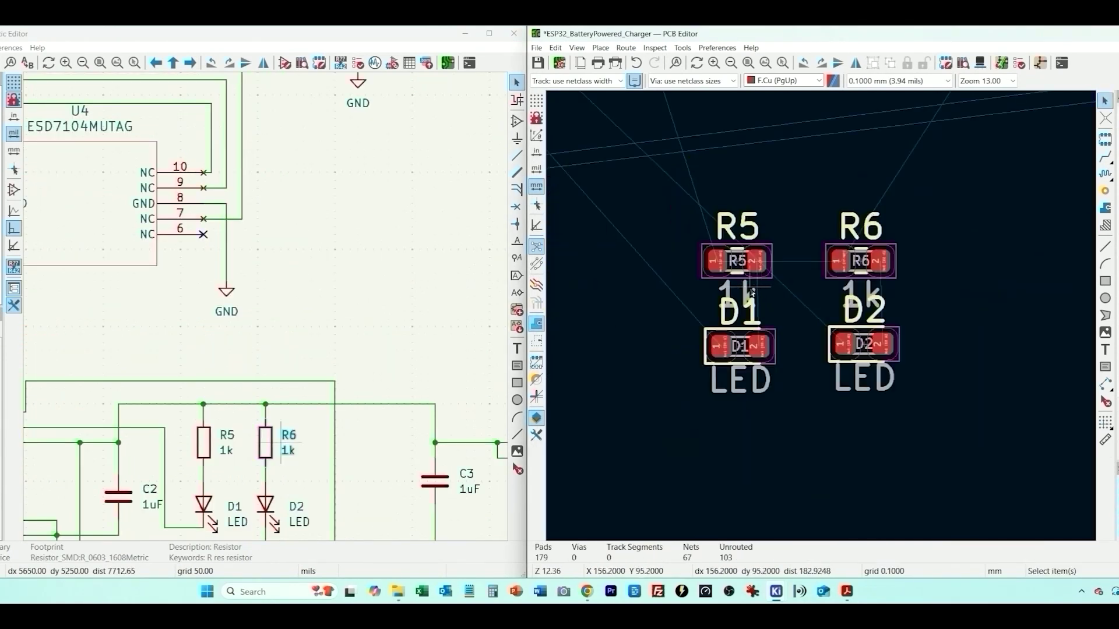
Step: Delete the 1k value texts of resistors R5 and R6
key("Delete")
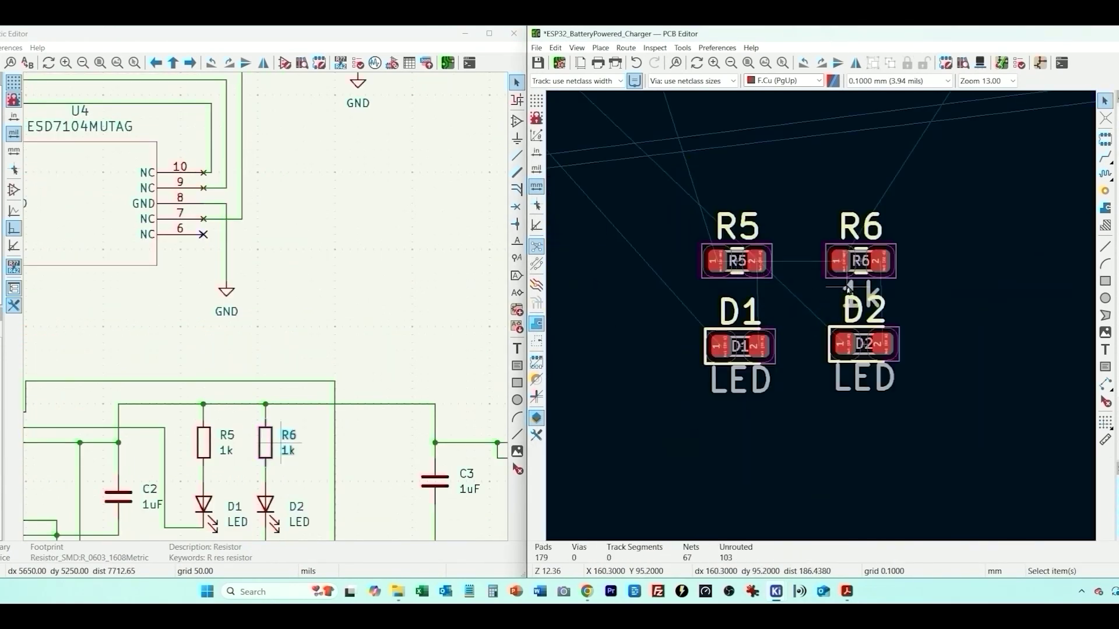
left_click(848, 289)
key("Delete")
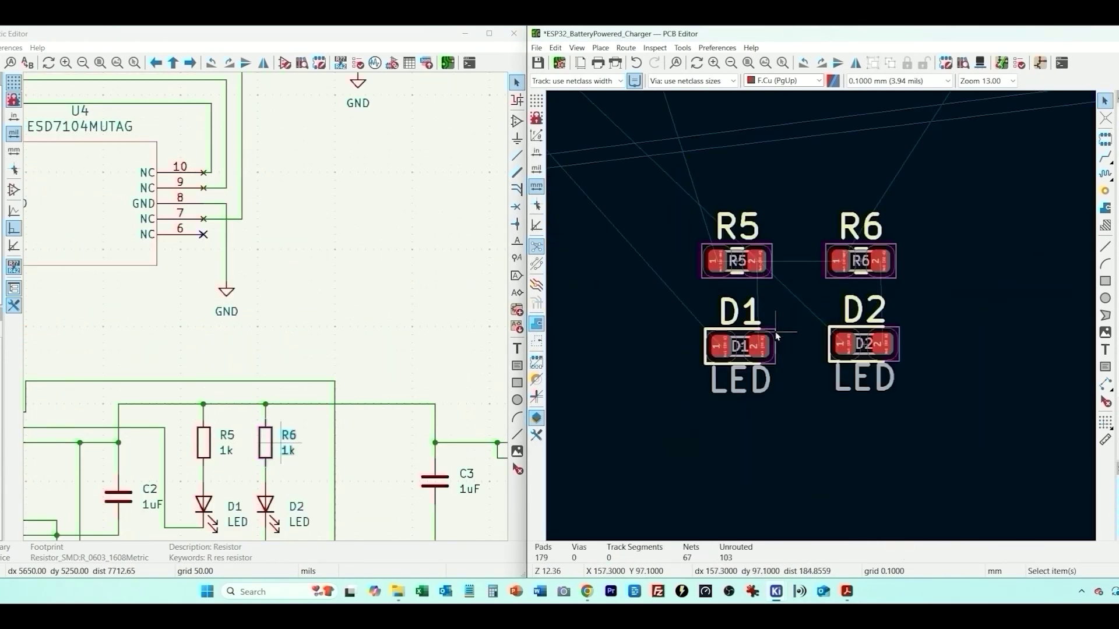
Step: Place capacitor C3 upright at the upper right of U3 near its input pin and delete its 1uF value text
scroll(792, 207, "down", 5)
left_click(898, 251)
left_click_drag(897, 245, 745, 302)
scroll(744, 302, "up", 5)
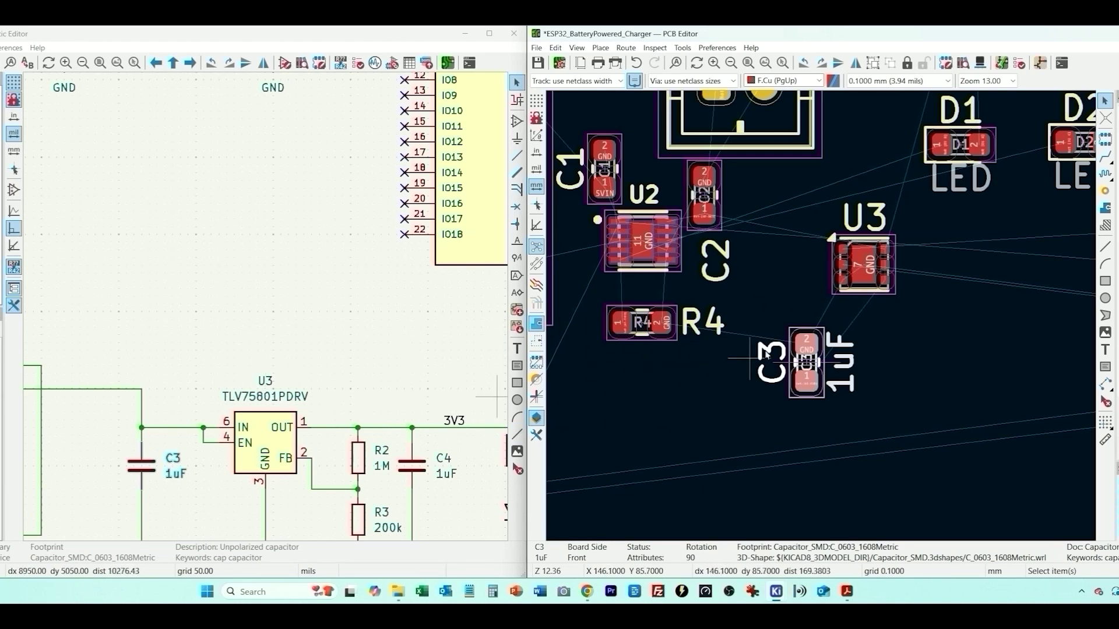
scroll(810, 421, "up", 1)
middle_click_drag(819, 385, 629, 414)
left_click_drag(613, 370, 795, 165)
left_click(844, 158)
key("Delete")
left_click(770, 165)
scroll(771, 165, "down", 3)
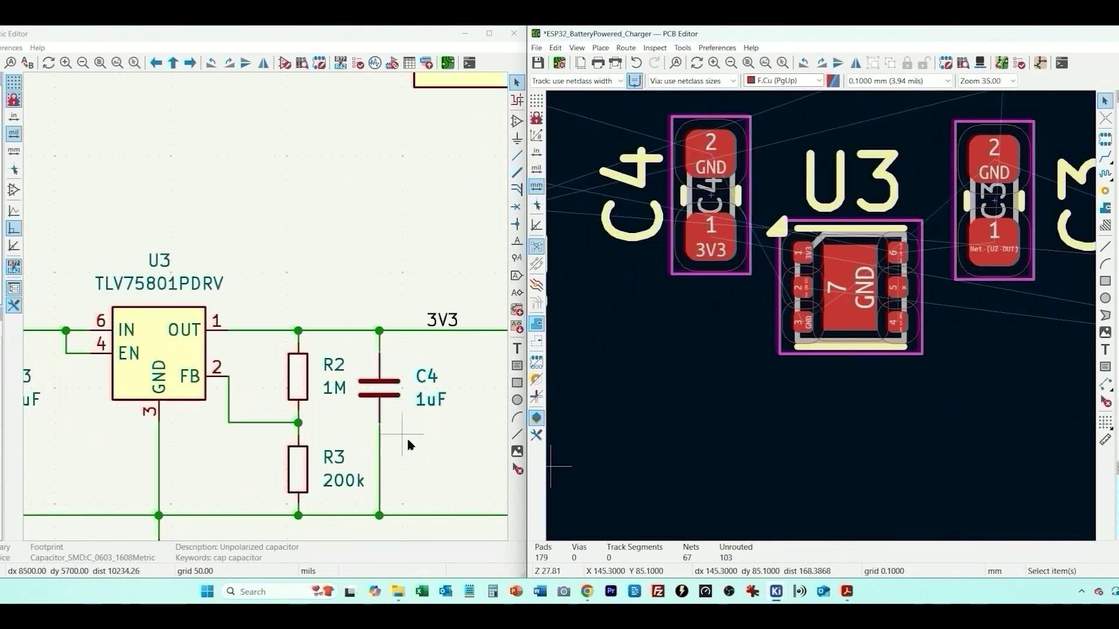
Step: Place resistors R2 and R3 upright in a column below C4 beside U3, without their value texts
scroll(816, 315, "down", 5)
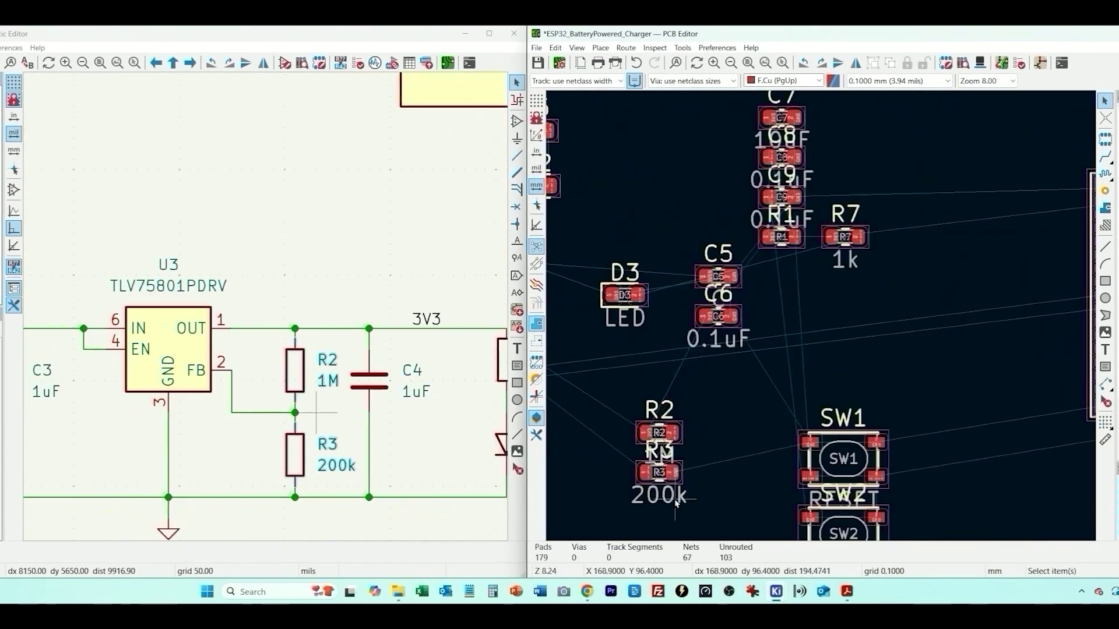
scroll(1006, 440, "up", 1)
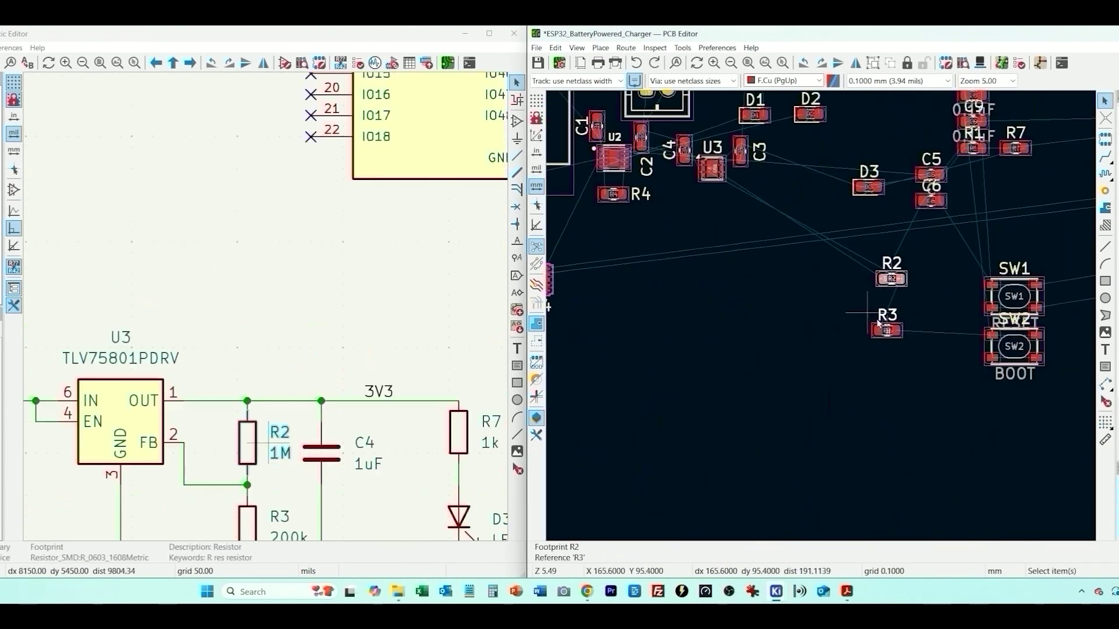
scroll(876, 329, "up", 3)
scroll(876, 328, "up", 4)
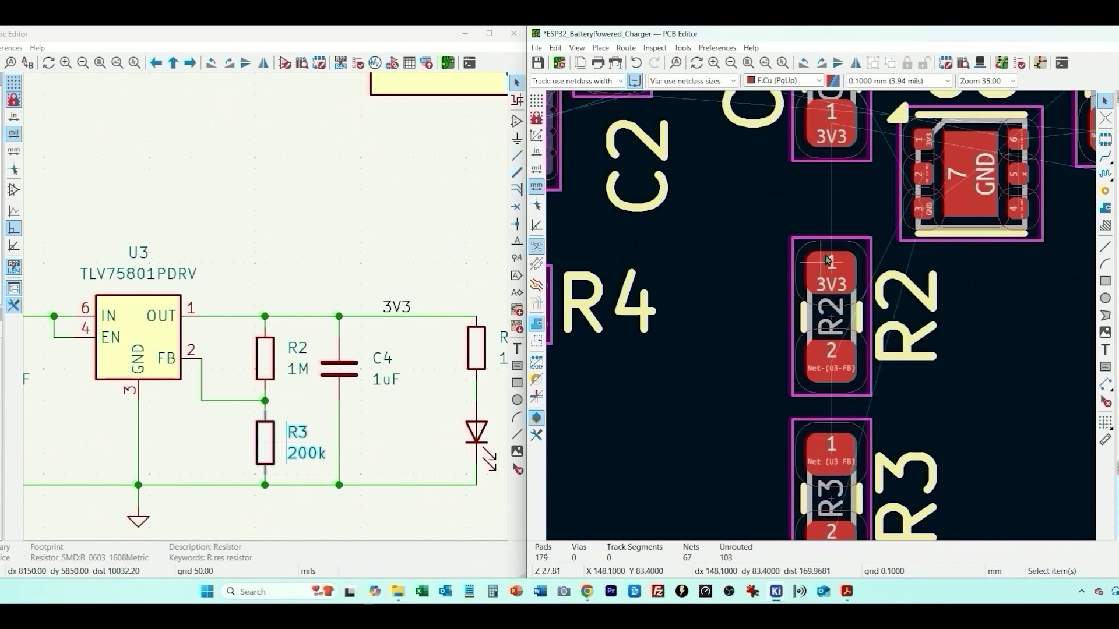
middle_click_drag(851, 195, 717, 219)
scroll(765, 259, "up", 1)
middle_click_drag(765, 259, 794, 410)
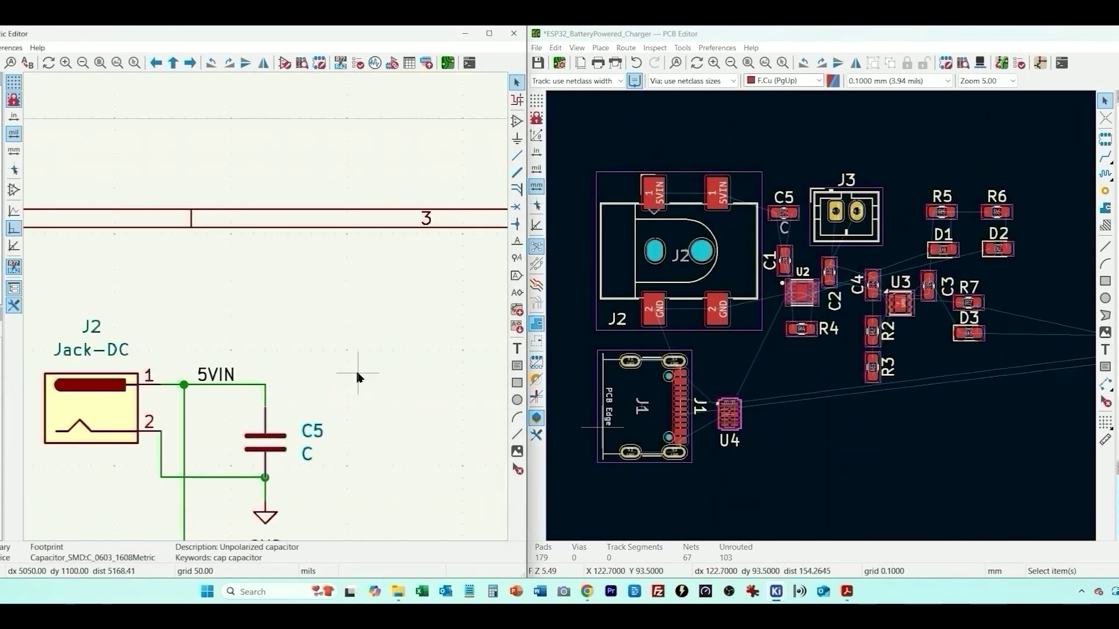
Step: Place capacitors C6 and C7 above U1's 3V3 pin and move C6's reference text to the right of its footprint
scroll(358, 376, "down", 4)
middle_click_drag(285, 285, 22, 167)
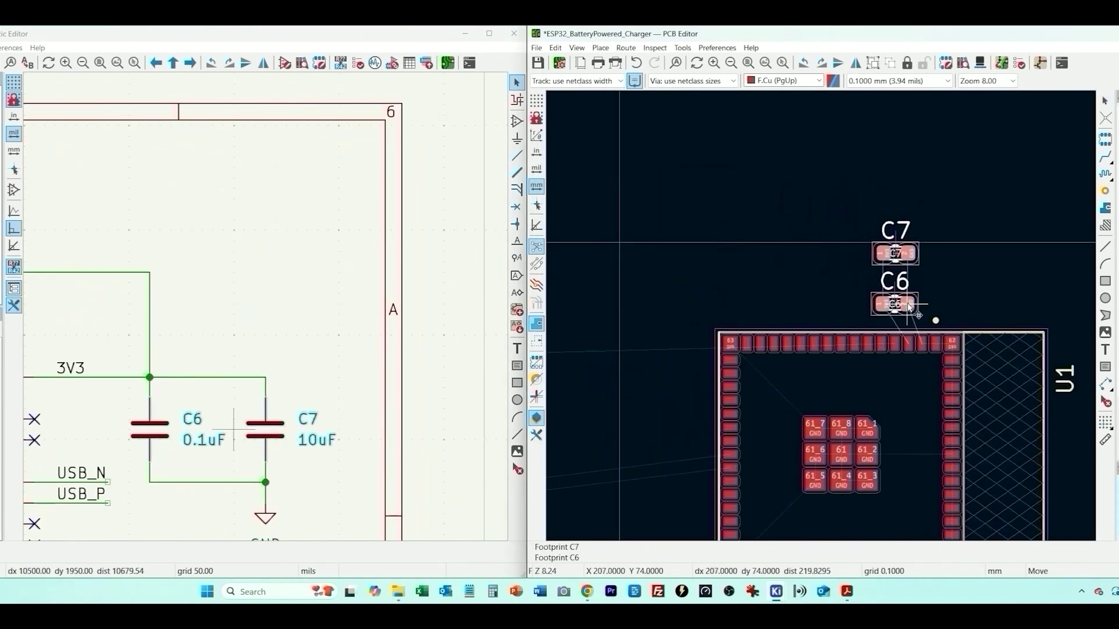
left_click(911, 309)
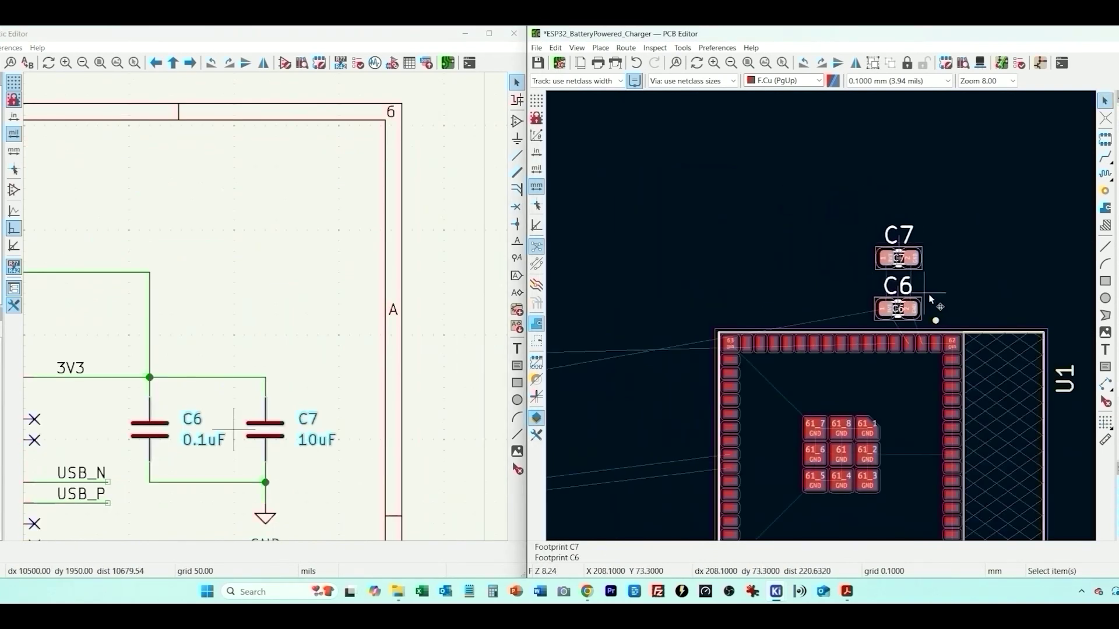
scroll(958, 313, "up", 5)
left_click(722, 321)
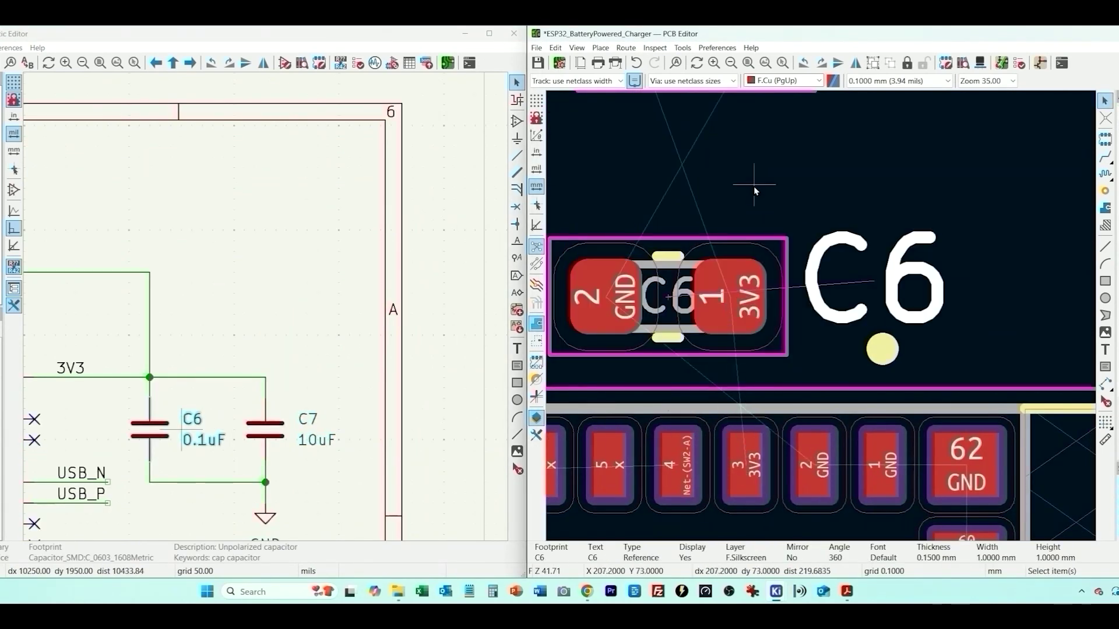
Step: Rotate C7 to 180 degrees and place it directly above C6, with its reference text on the right
middle_click_drag(753, 183, 779, 305)
left_click(815, 217)
key("r")
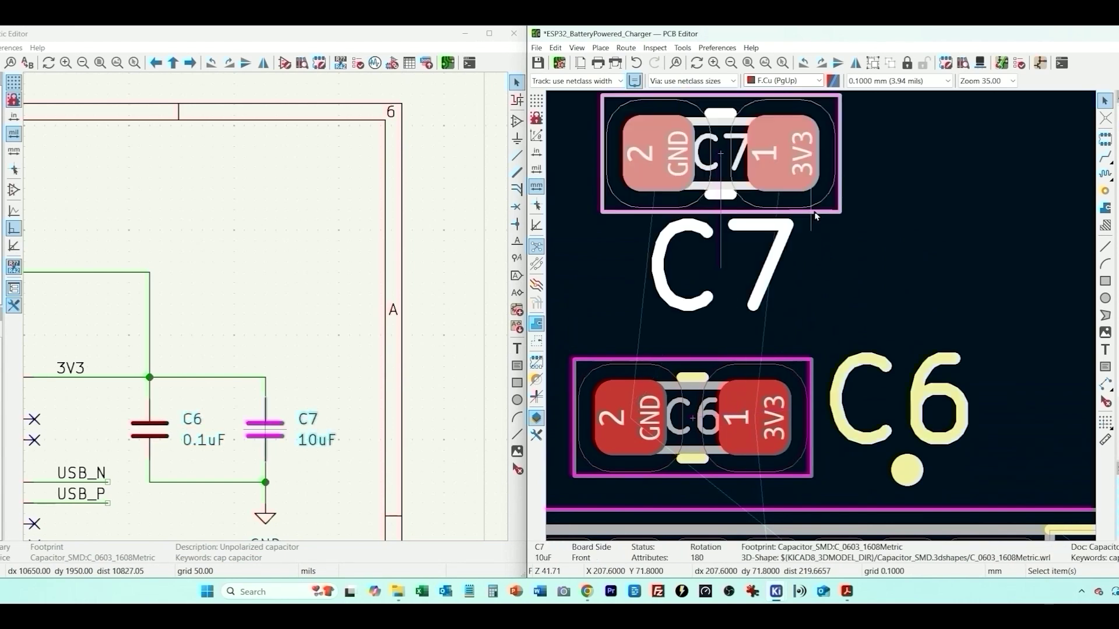
key("m")
left_click(753, 286)
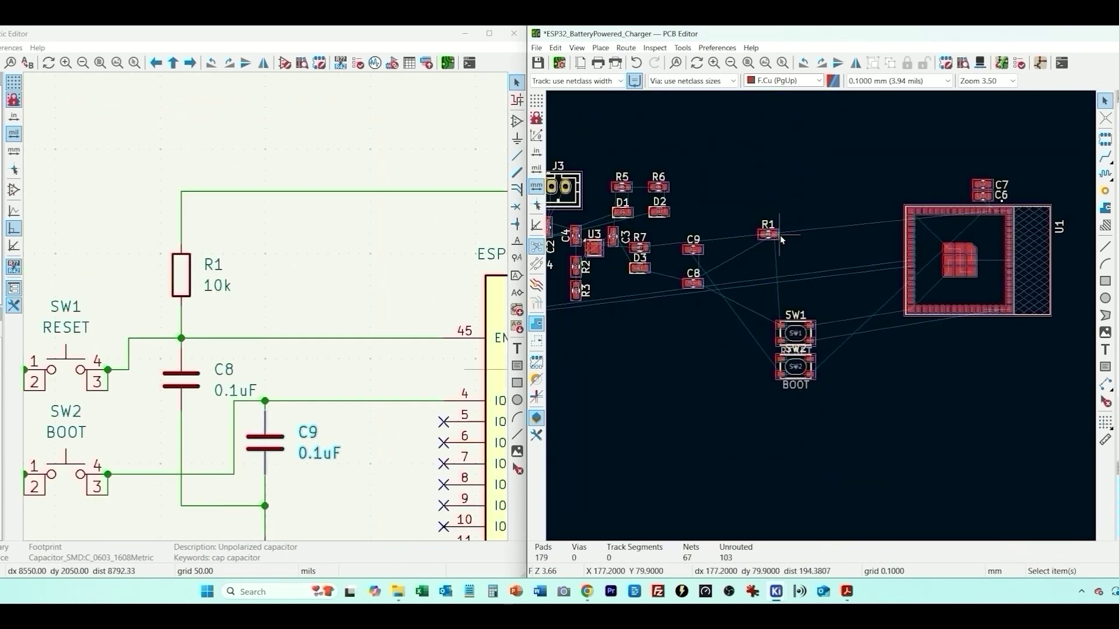
Step: Place R1 to the right of C8 and stack switches SW1 and SW2 above it
left_click(780, 236)
left_click_drag(779, 236, 833, 408)
left_click_drag(810, 359, 780, 211)
left_click(809, 355)
left_click(780, 332)
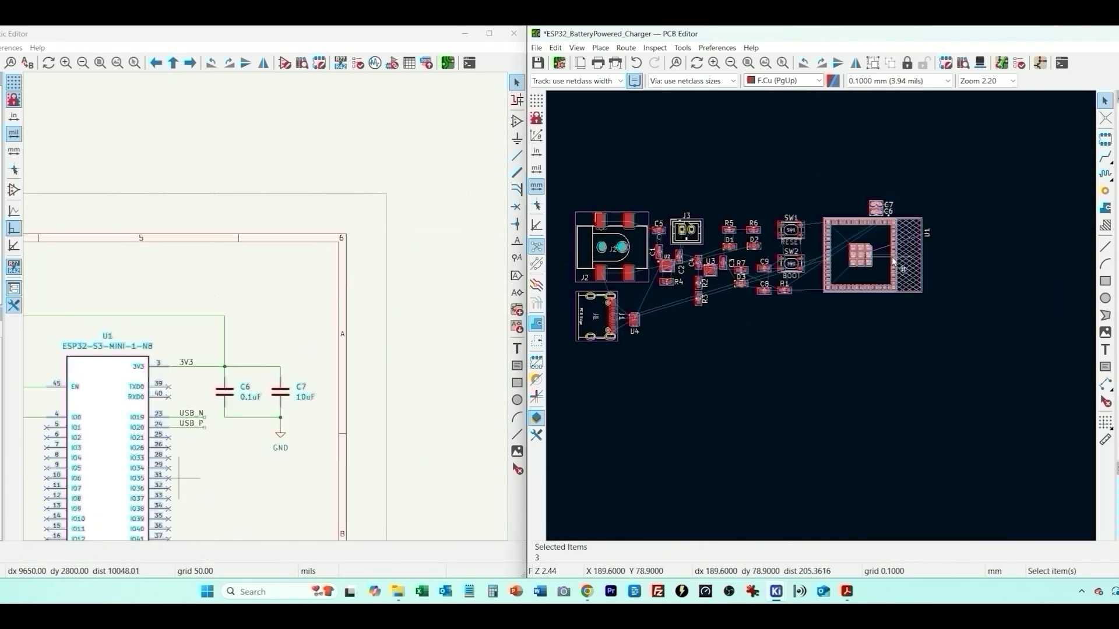
Step: Move U1 together with C6 and C7 closer to the switches and R1
left_click_drag(894, 261, 887, 287)
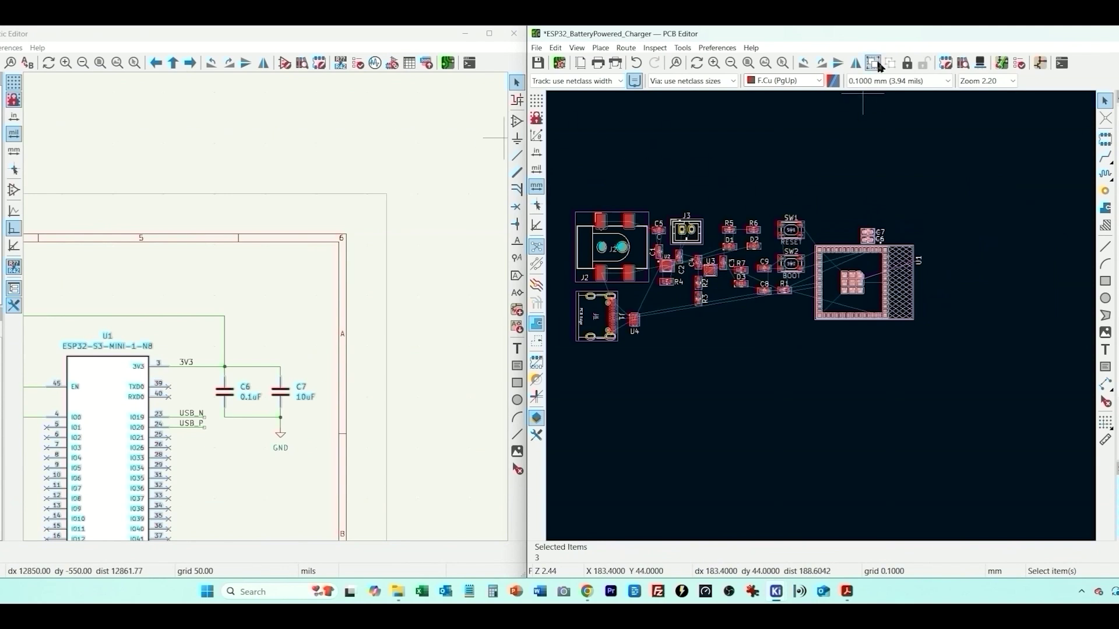
left_click(907, 56)
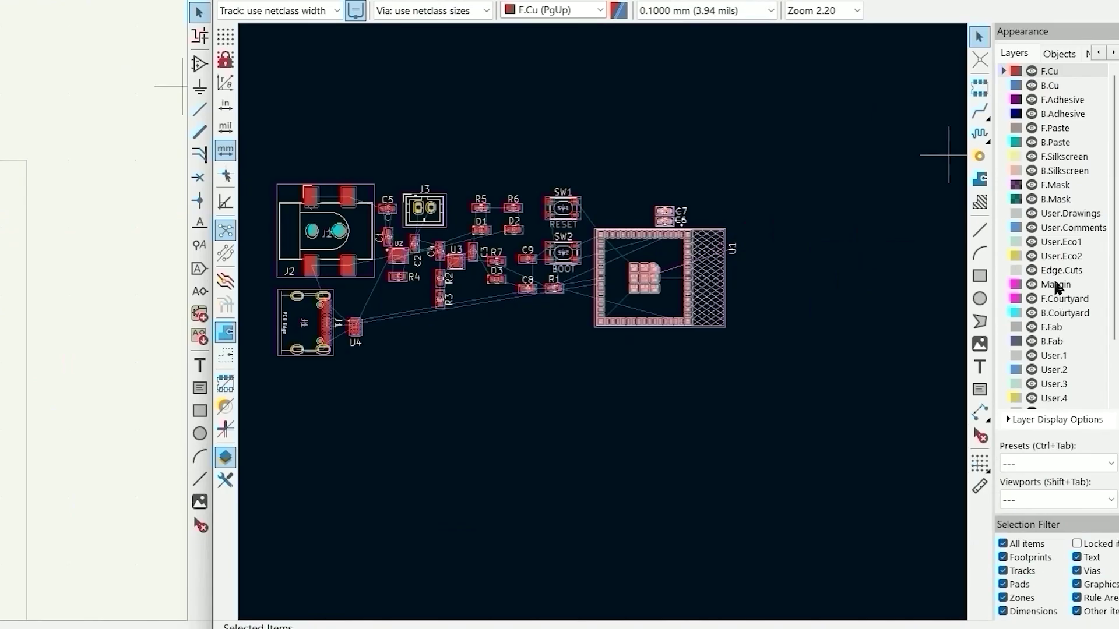
Step: Draw a rectangular board outline about 67 x 34 mm on Edge.Cuts around the components, leaving U1's antenna area outside
left_click(1057, 270)
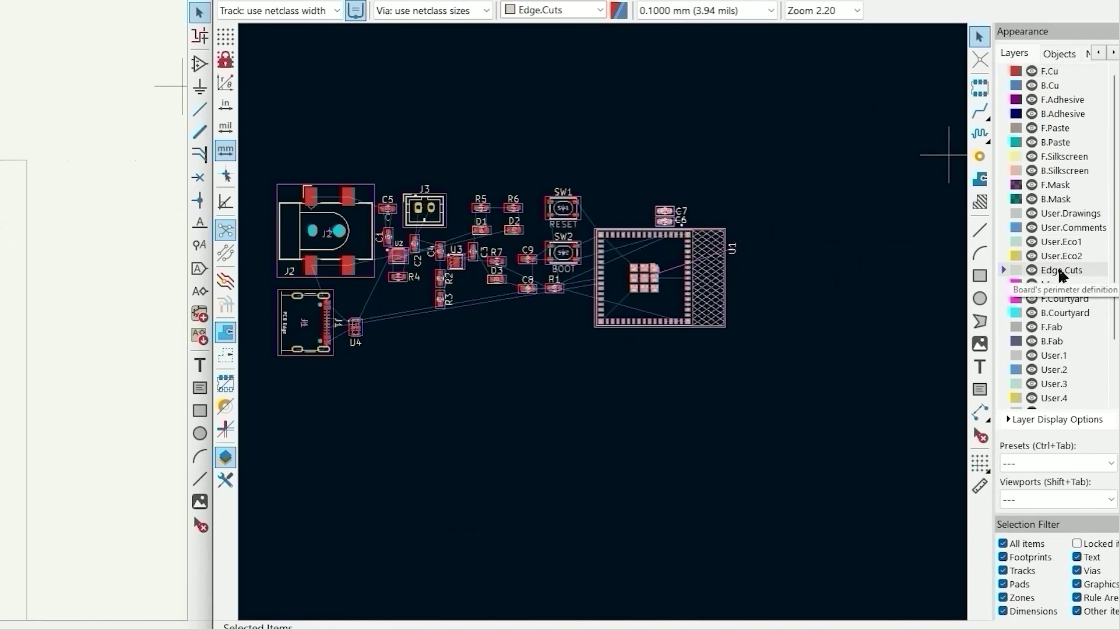
left_click(980, 276)
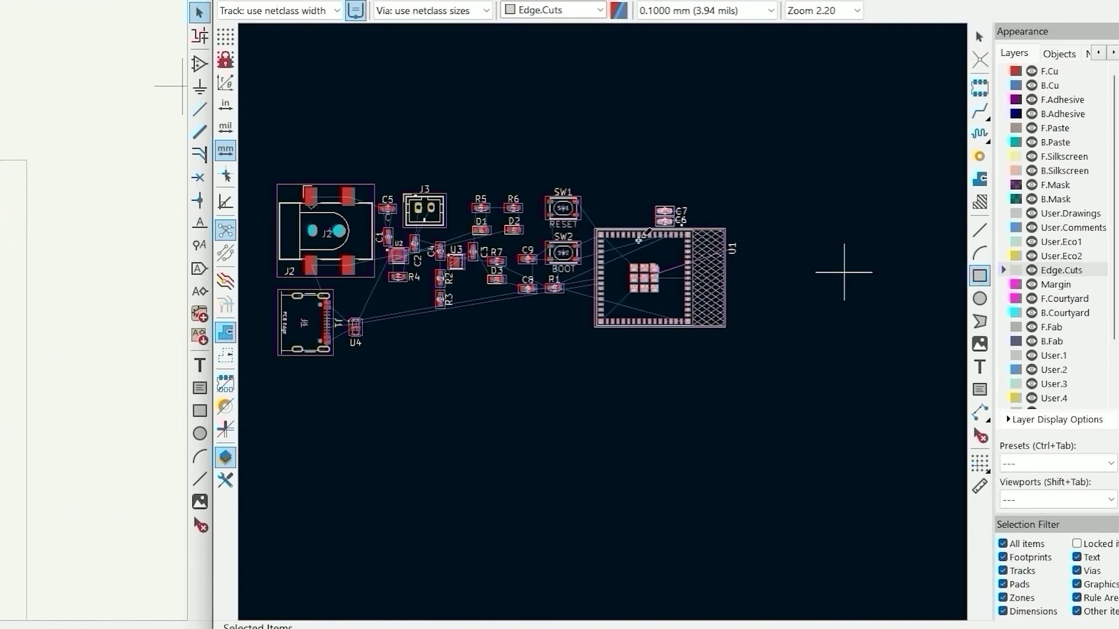
left_click(276, 173)
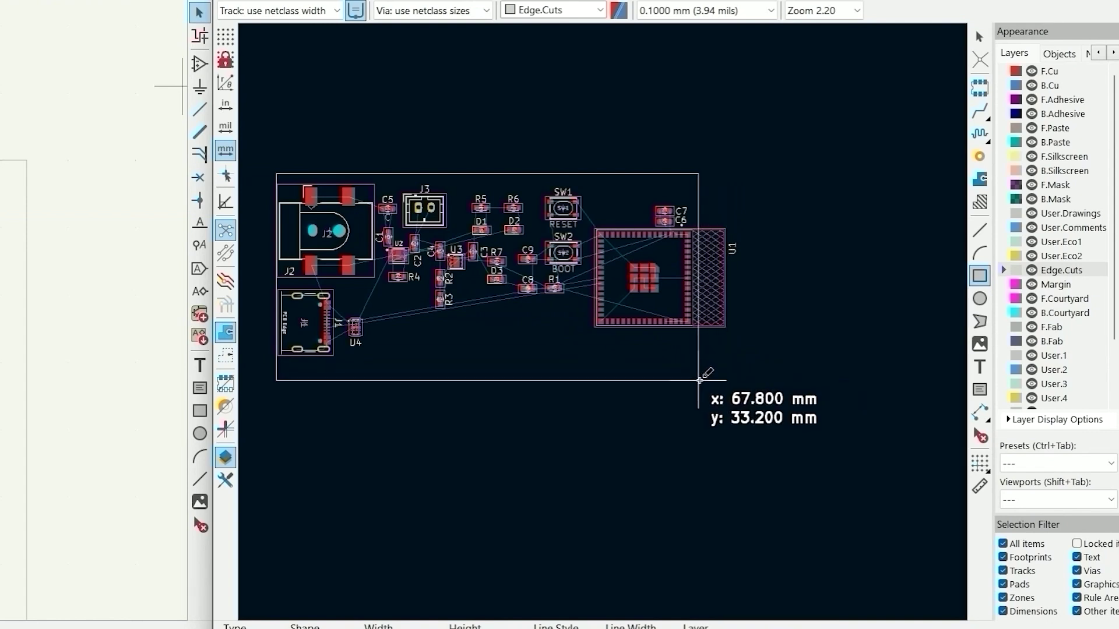
scroll(699, 380, "up", 3)
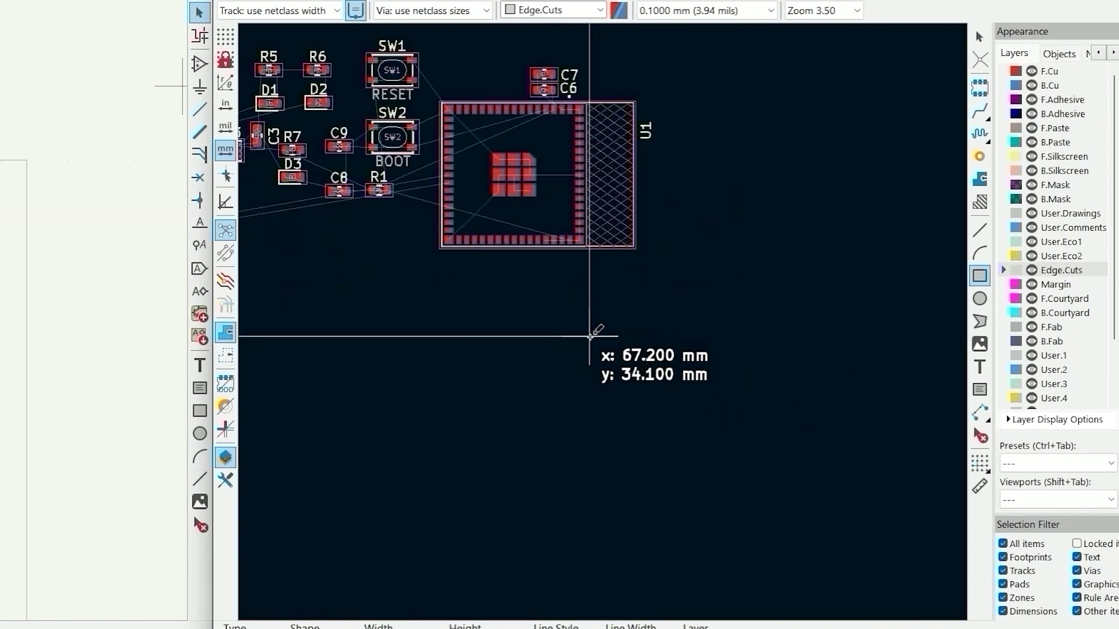
left_click(590, 336)
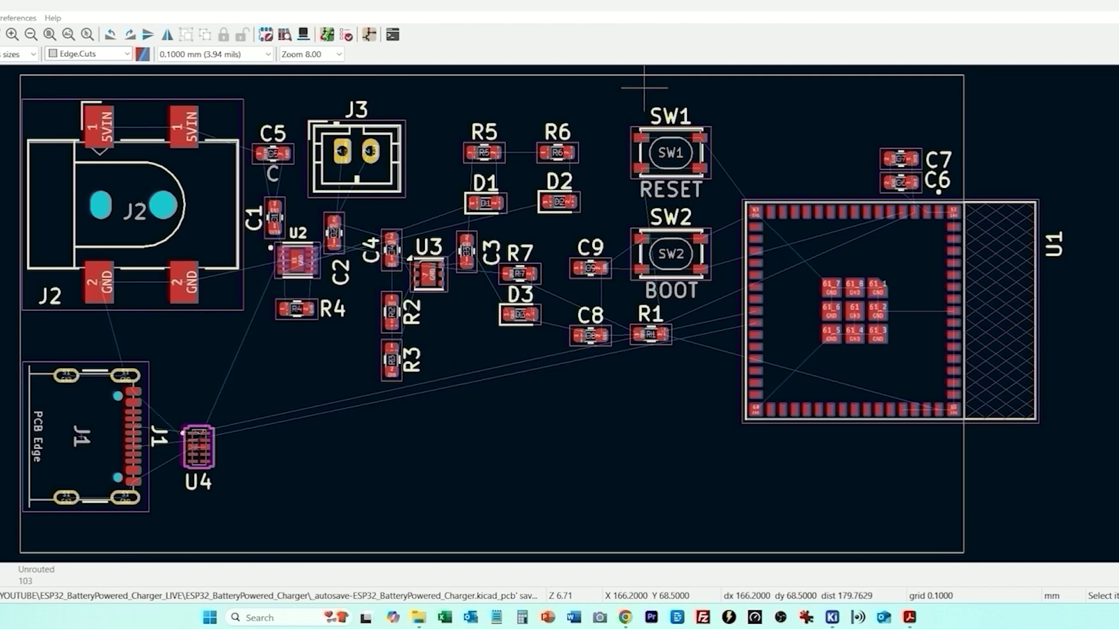
Step: Set the board's physical stackup to 4 copper layers in Board Setup
left_click(12, 19)
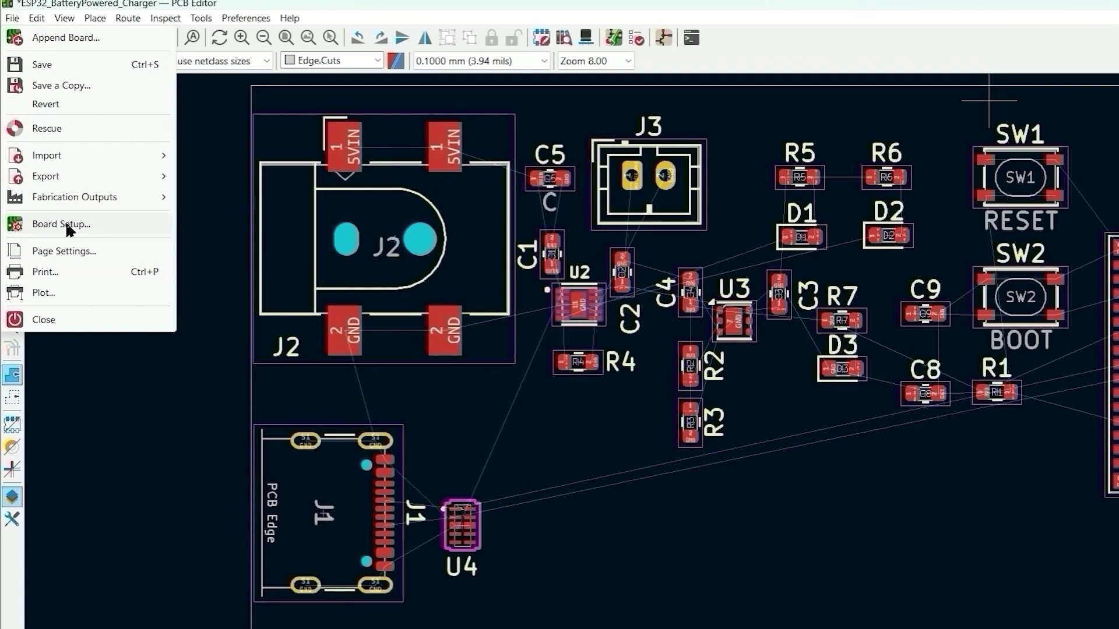
left_click(66, 223)
left_click(619, 205)
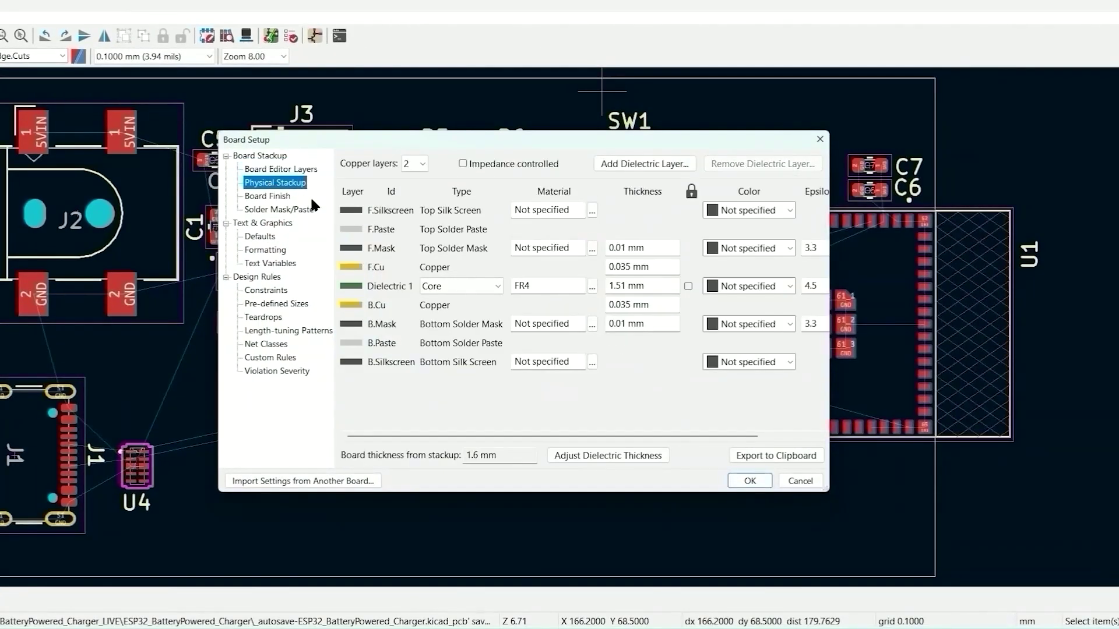
left_click(406, 161)
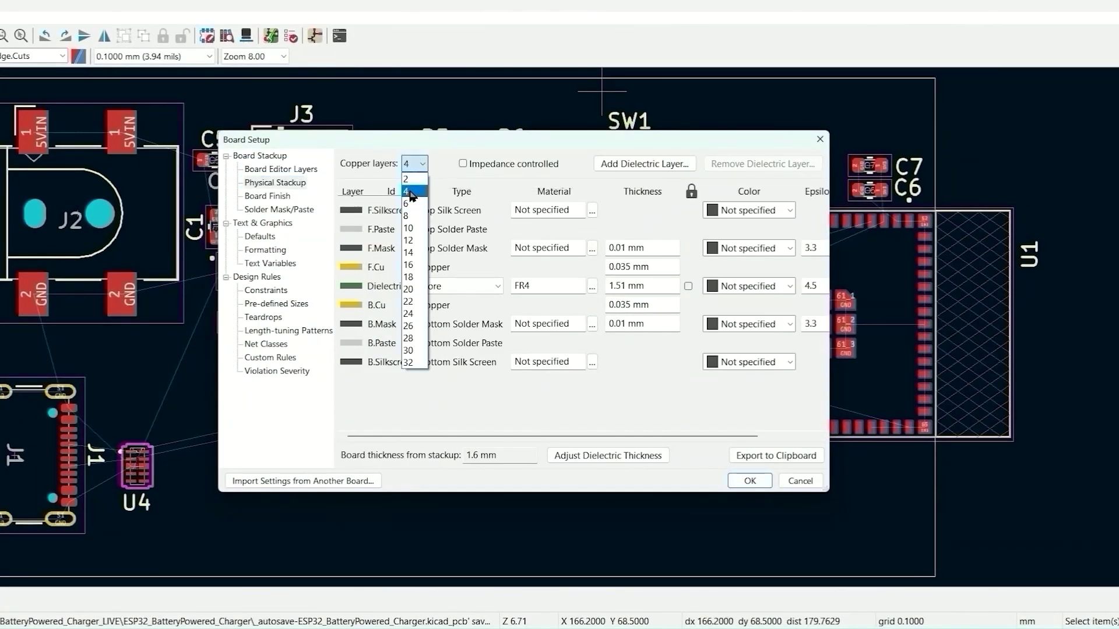
left_click(410, 191)
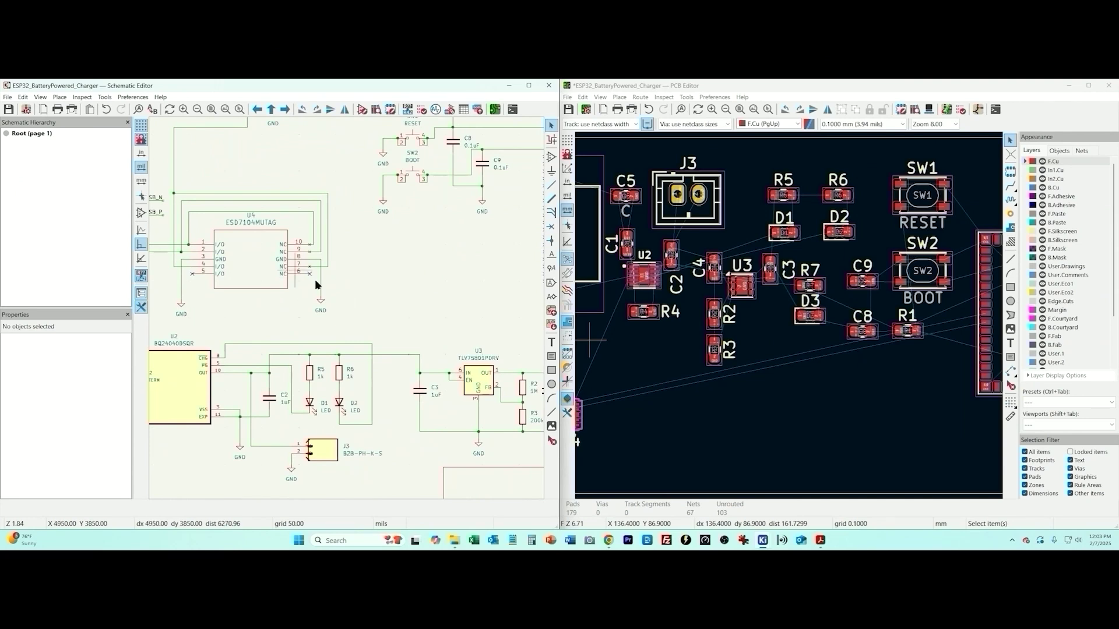
Step: Configure custom differential pair dimensions: 6.7 mil width, 8 mil track gap, and via gap same as trace gap
middle_click_drag(387, 320, 544, 324)
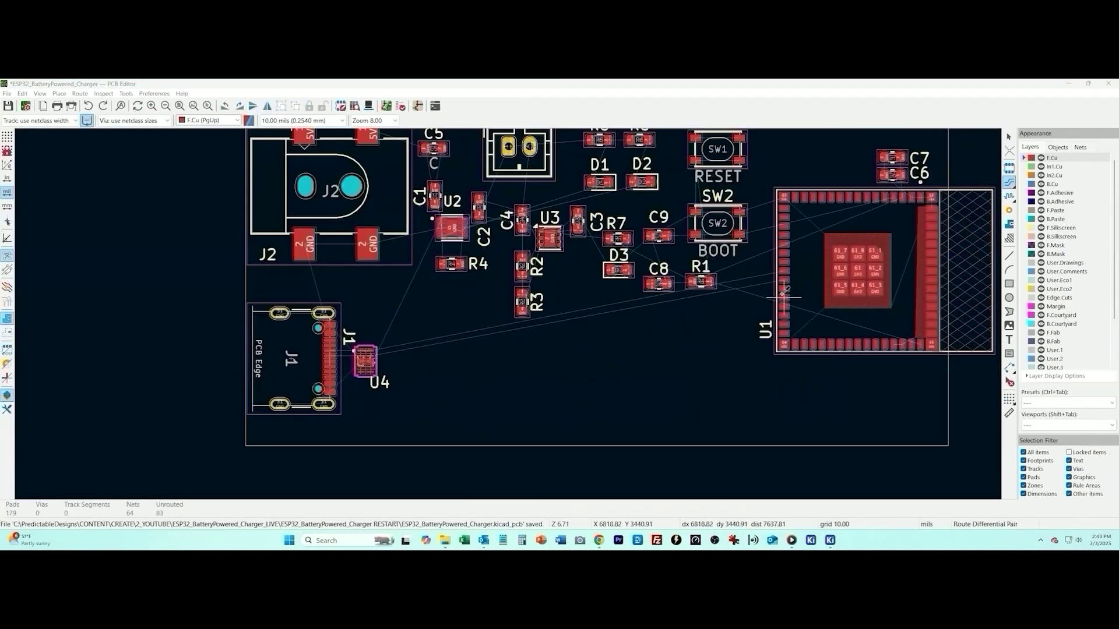
scroll(784, 289, "up", 3)
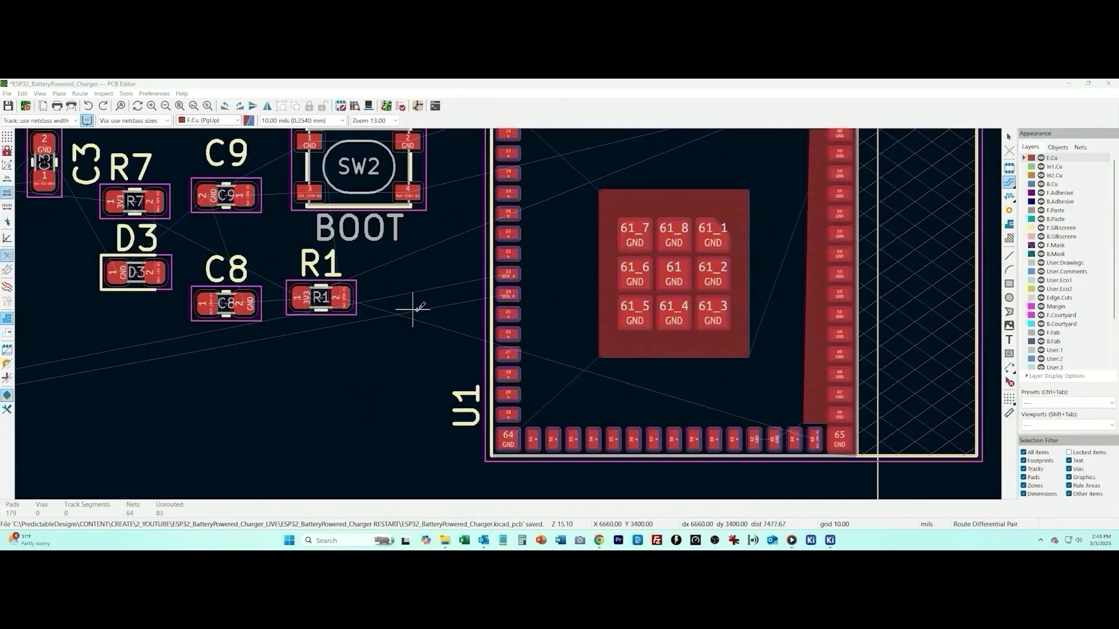
scroll(575, 312, "up", 1)
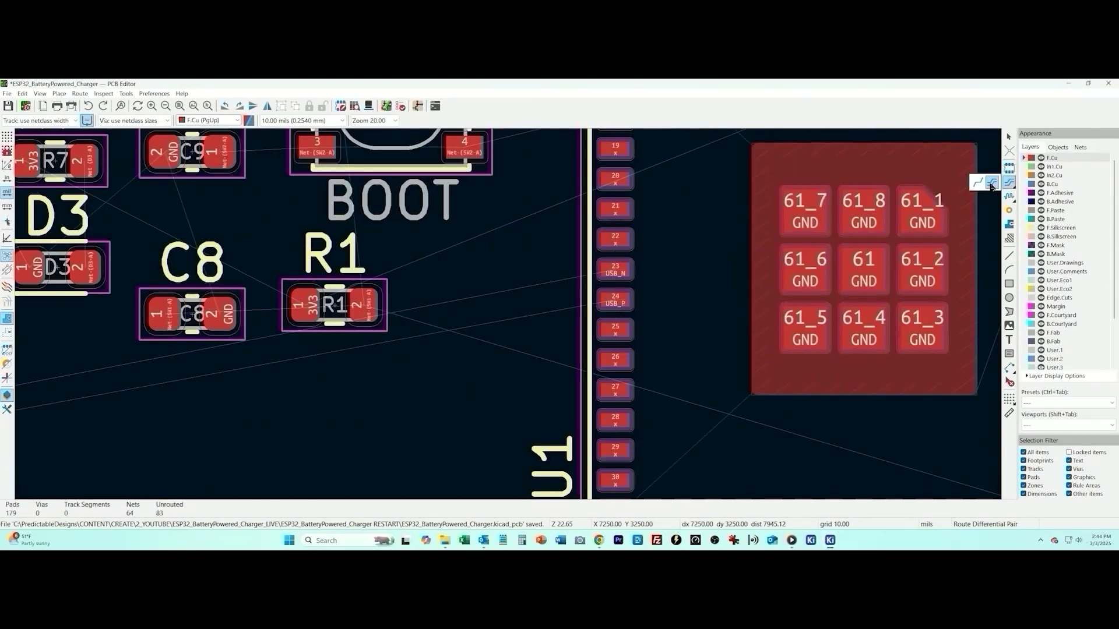
right_click(616, 294)
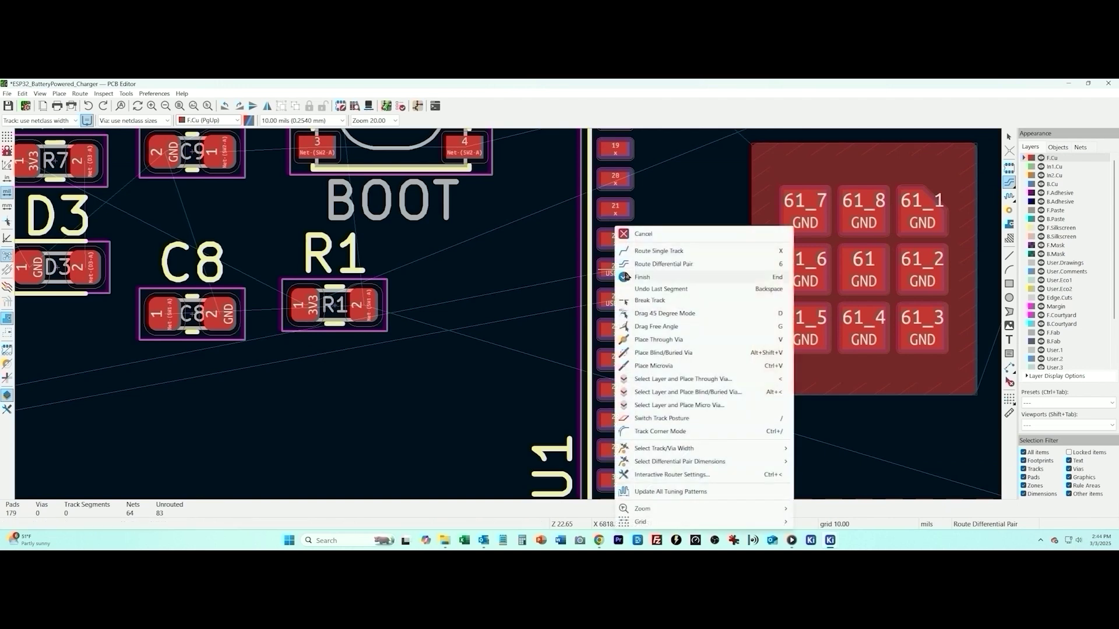
mouse_move(671, 463)
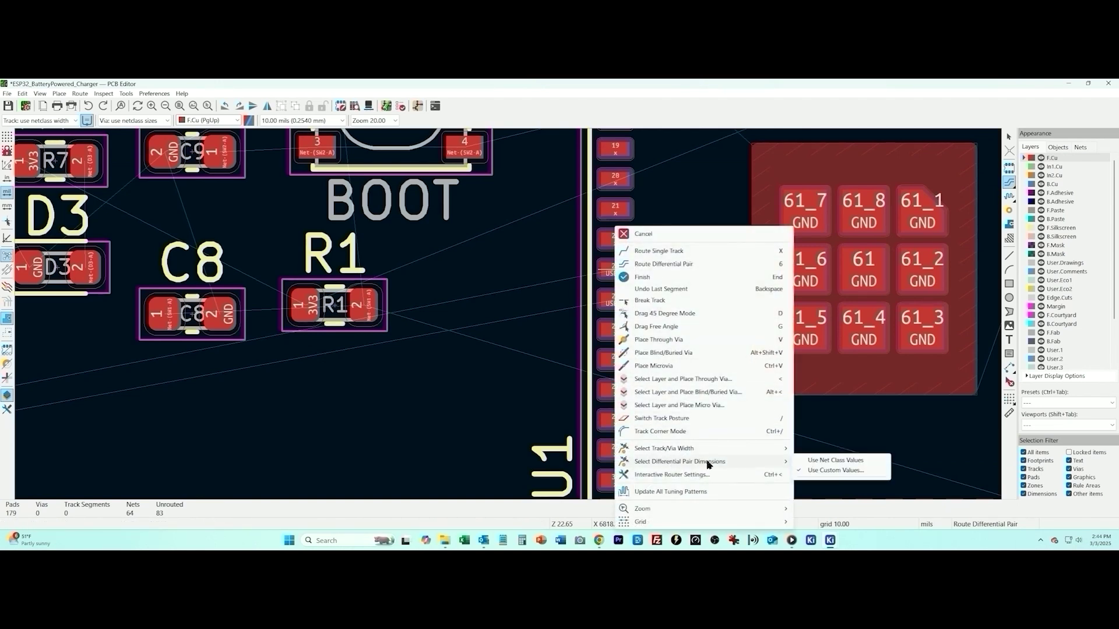
left_click(818, 471)
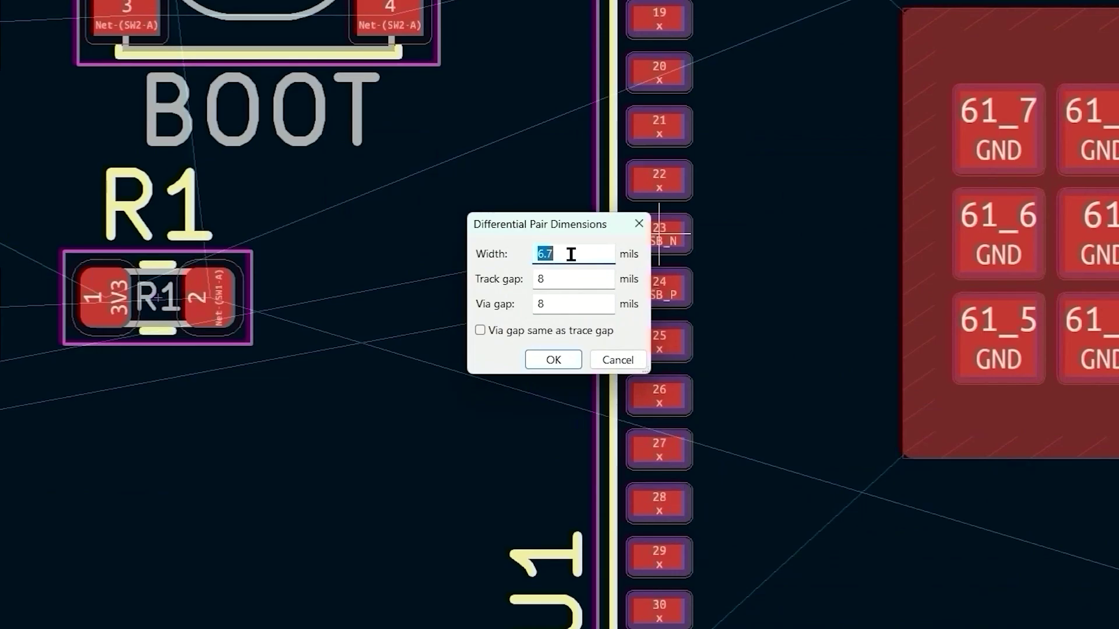
left_click(566, 281)
left_click_drag(557, 254, 534, 253)
left_click(559, 282)
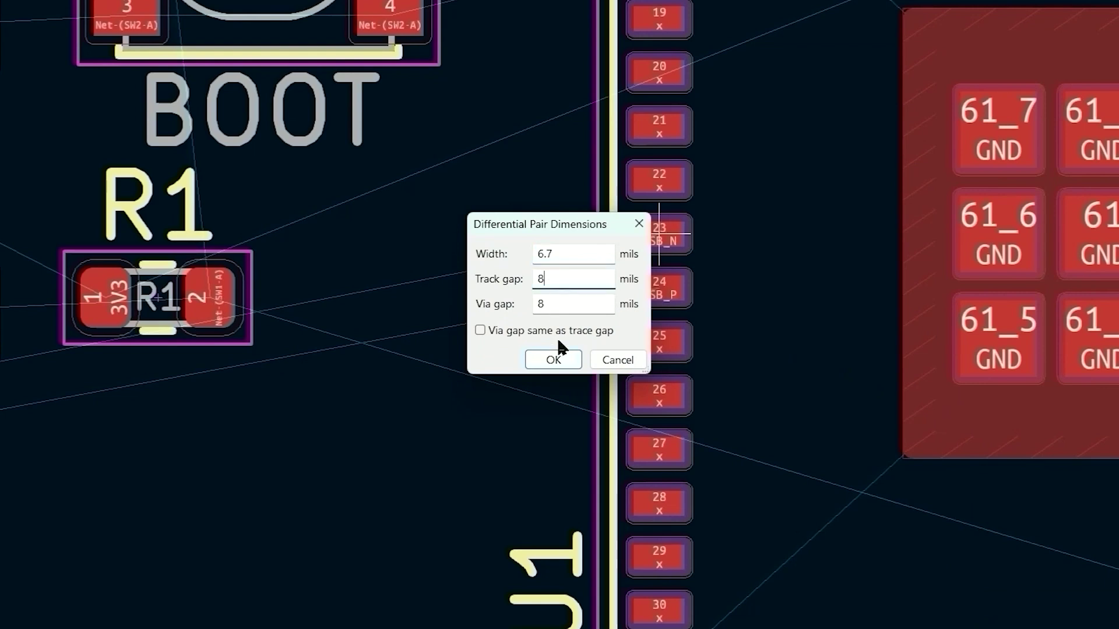
left_click_drag(542, 281, 531, 310)
left_click(524, 329)
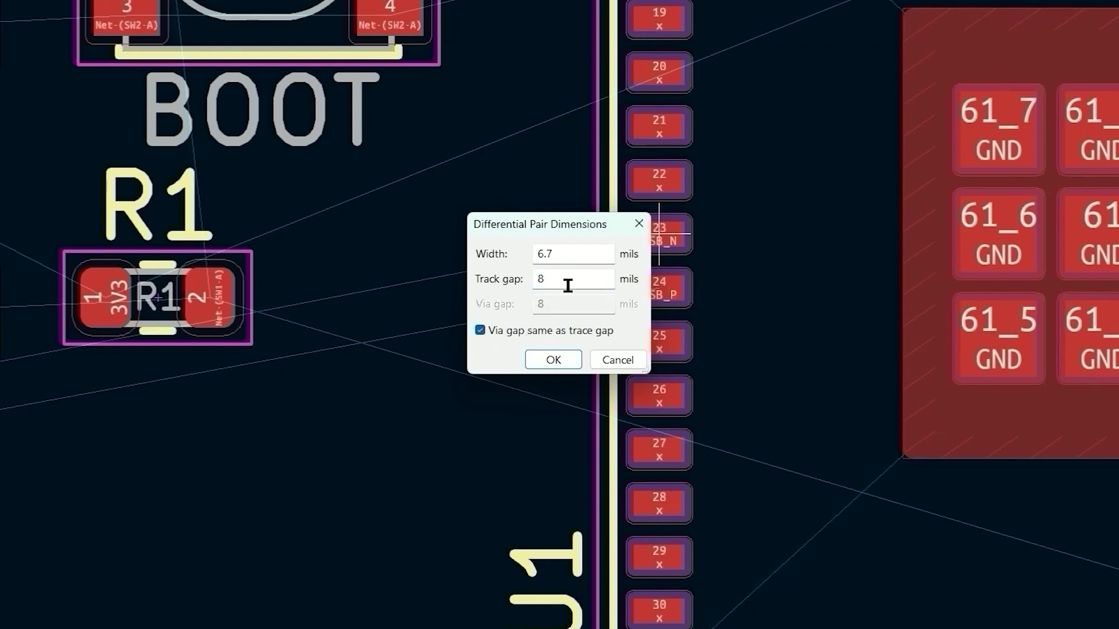
left_click(552, 360)
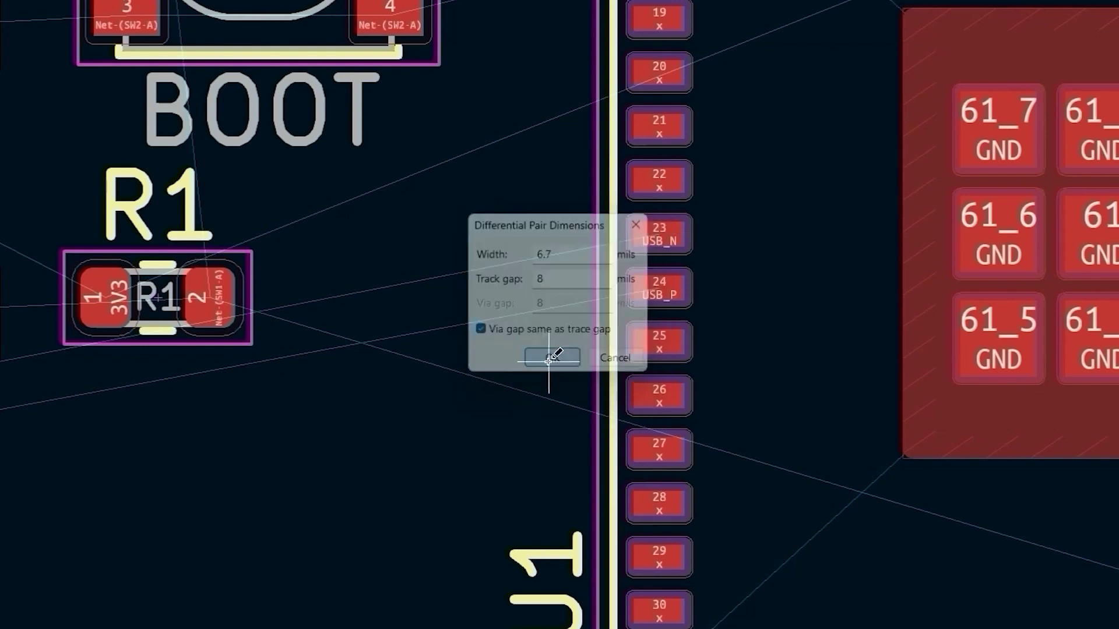
Step: Route the USB_N/USB_P differential pair on F.Cu from U1's pads 23 and 24 to U4's pads 10 and 9
left_click(658, 236)
scroll(554, 414, "down", 5)
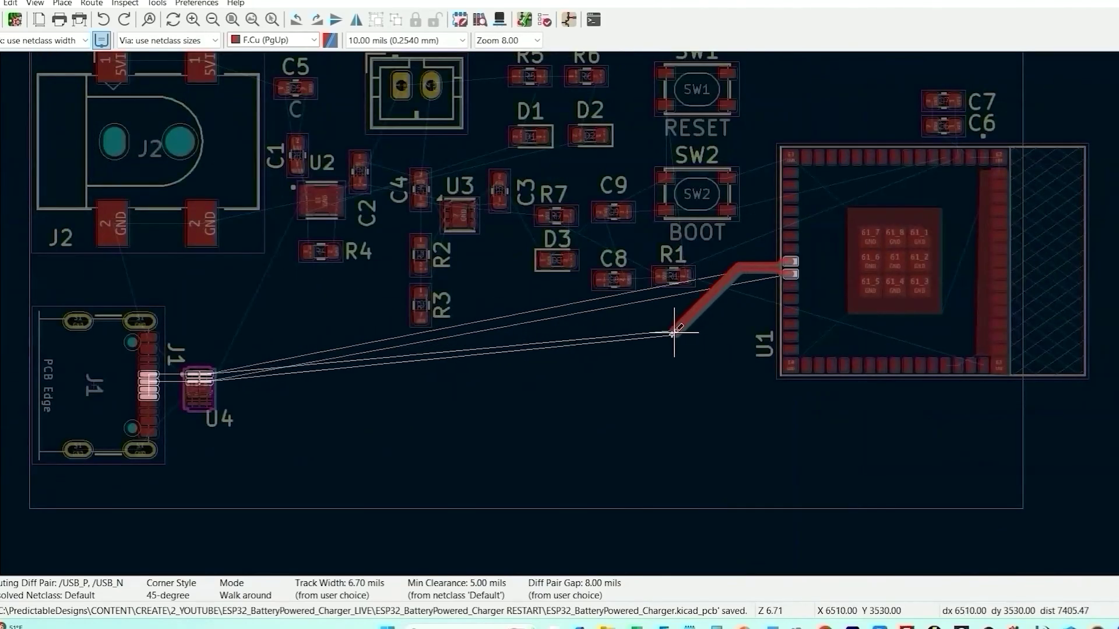
left_click(207, 376)
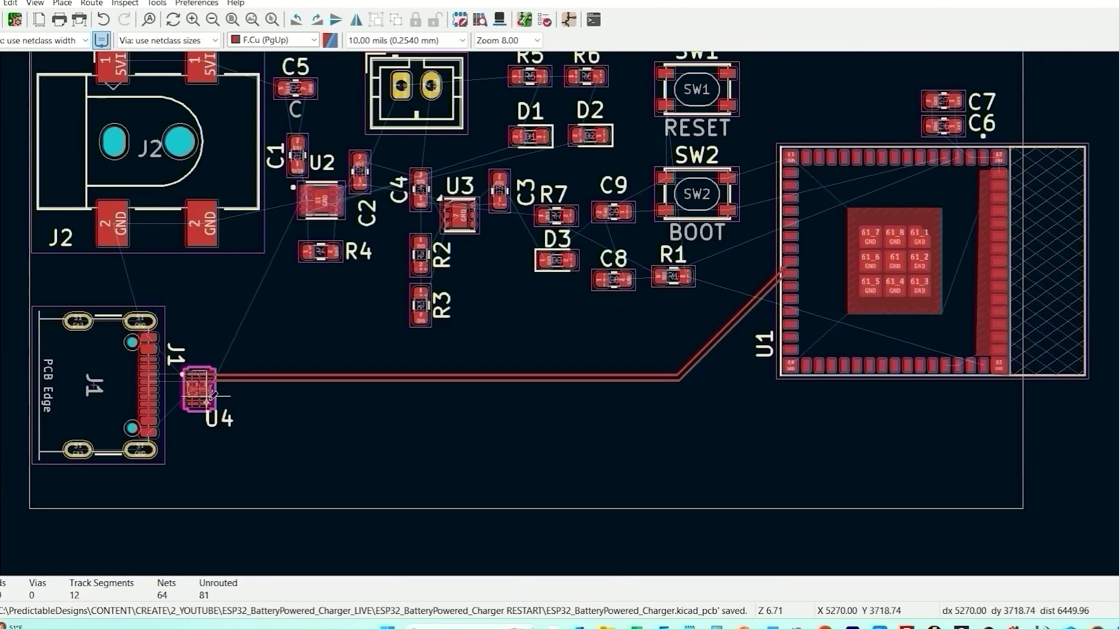
Step: Route the USB differential pair from U4's pads 1 and 2 to J1's pads B7 and A6
scroll(199, 381, "up", 7)
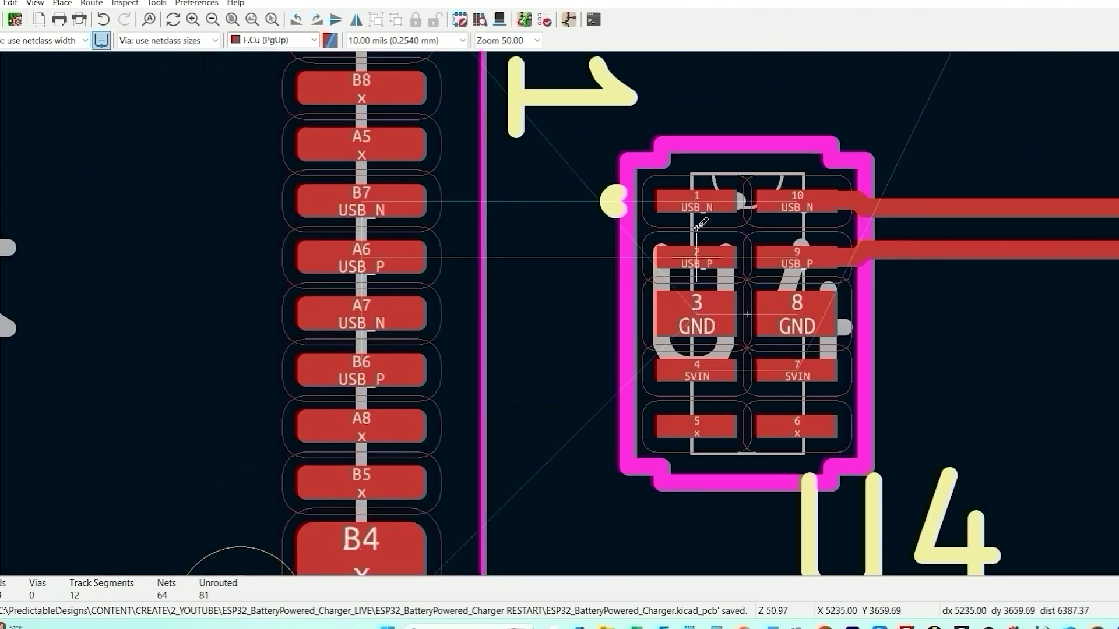
left_click(697, 201)
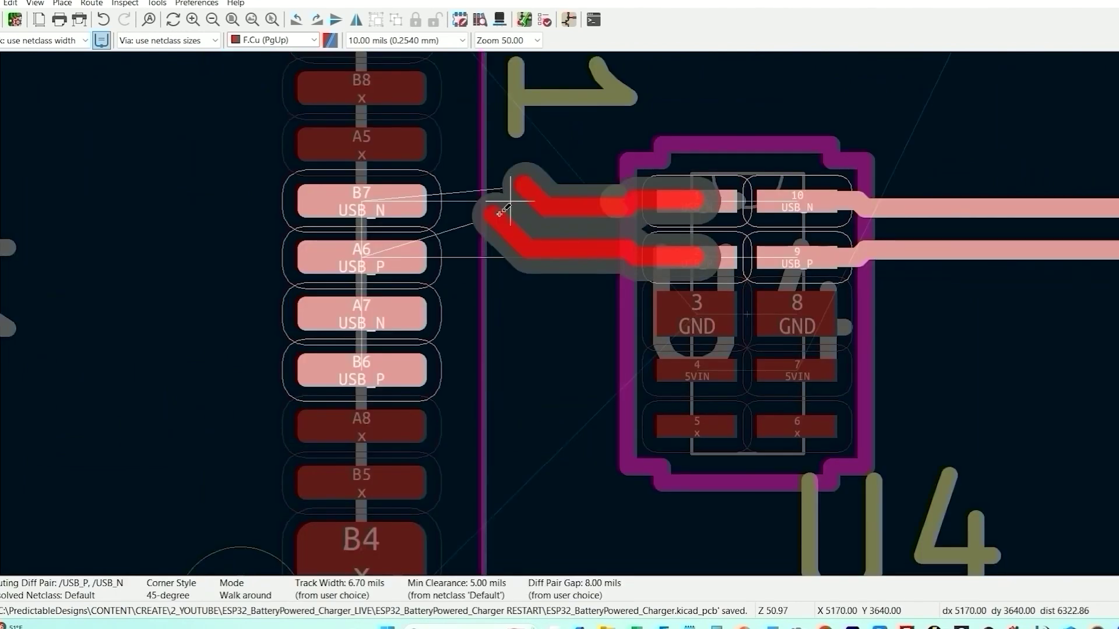
left_click(357, 217)
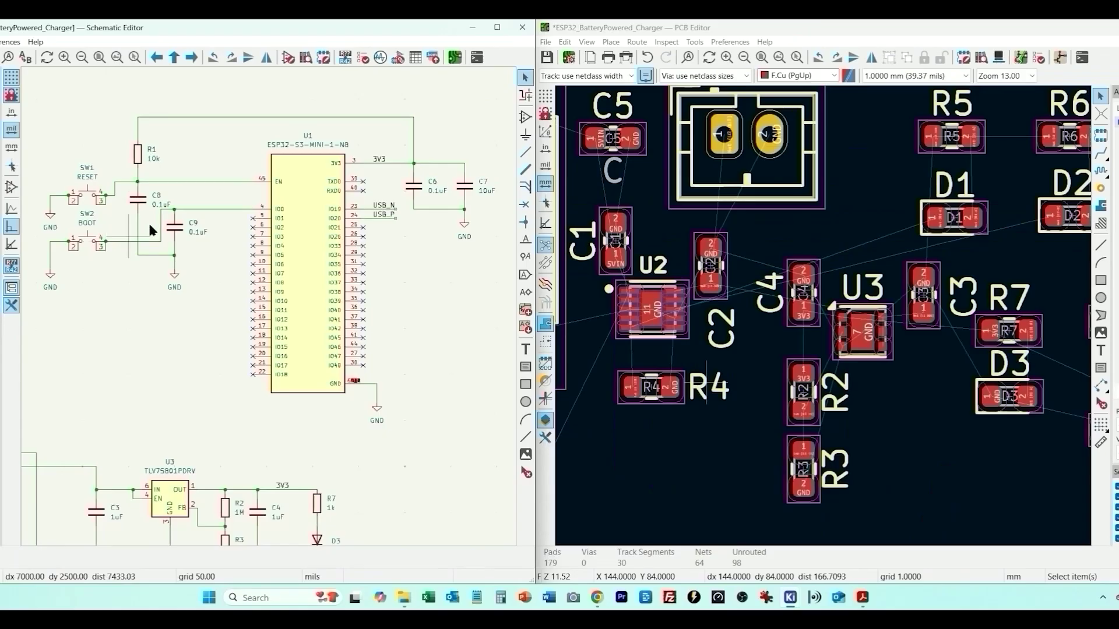
Step: Route the 3V3 track on F.Cu from U1's pad 3 through C6's pad 1 to C7's pad 1
scroll(115, 173, "down", 2)
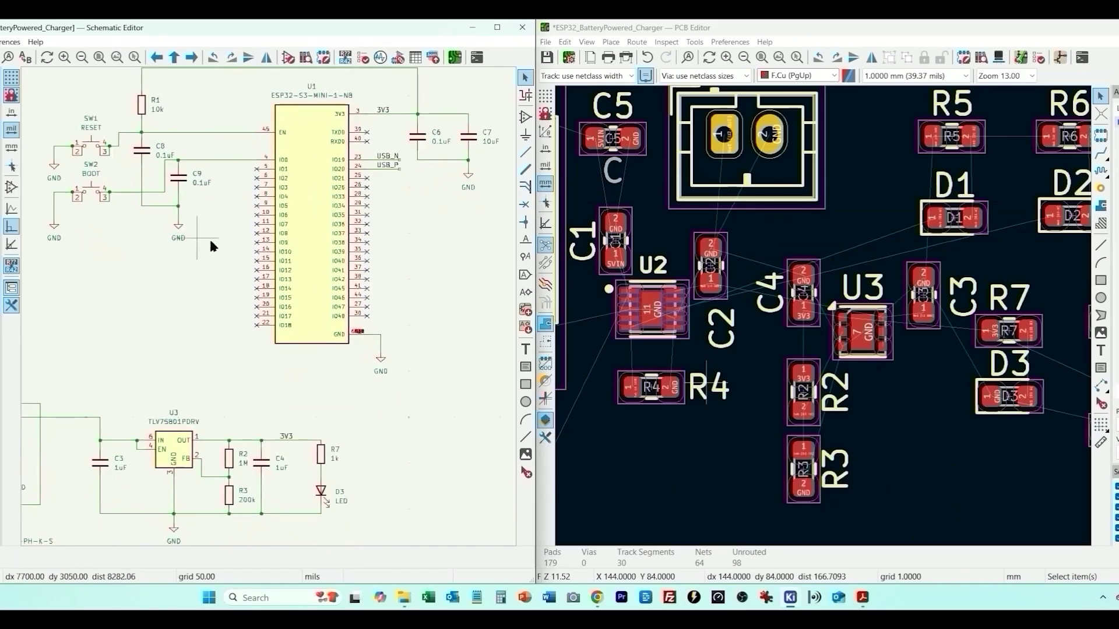
middle_click_drag(210, 240, 250, 318)
middle_click_drag(994, 475, 558, 452)
middle_click_drag(1089, 427, 1064, 424)
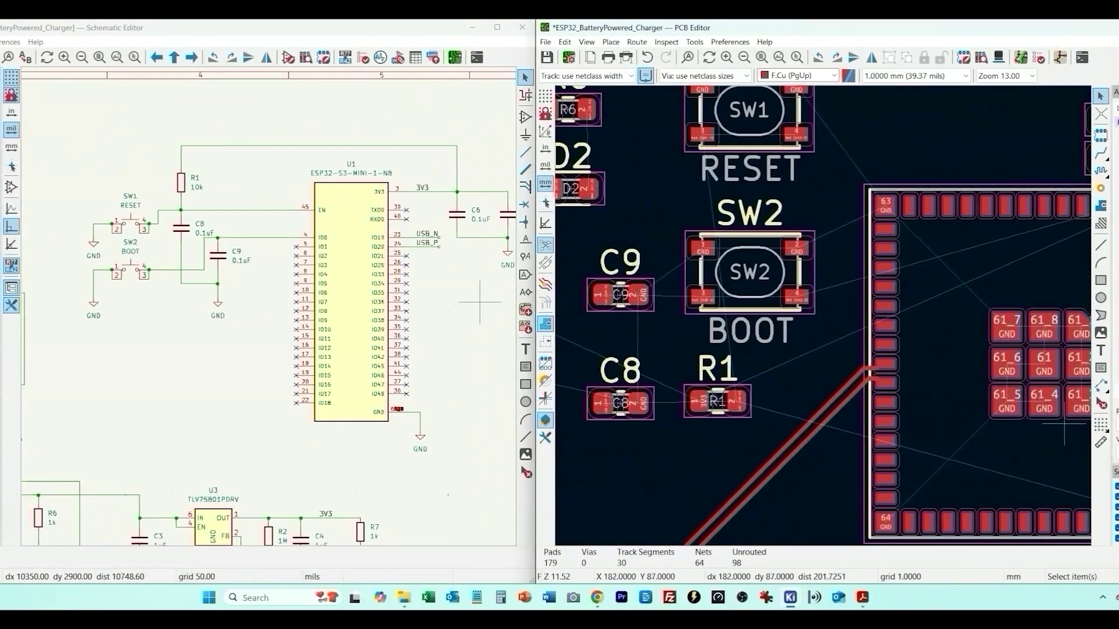
scroll(1006, 153, "right", 5)
scroll(1006, 153, "up", 3)
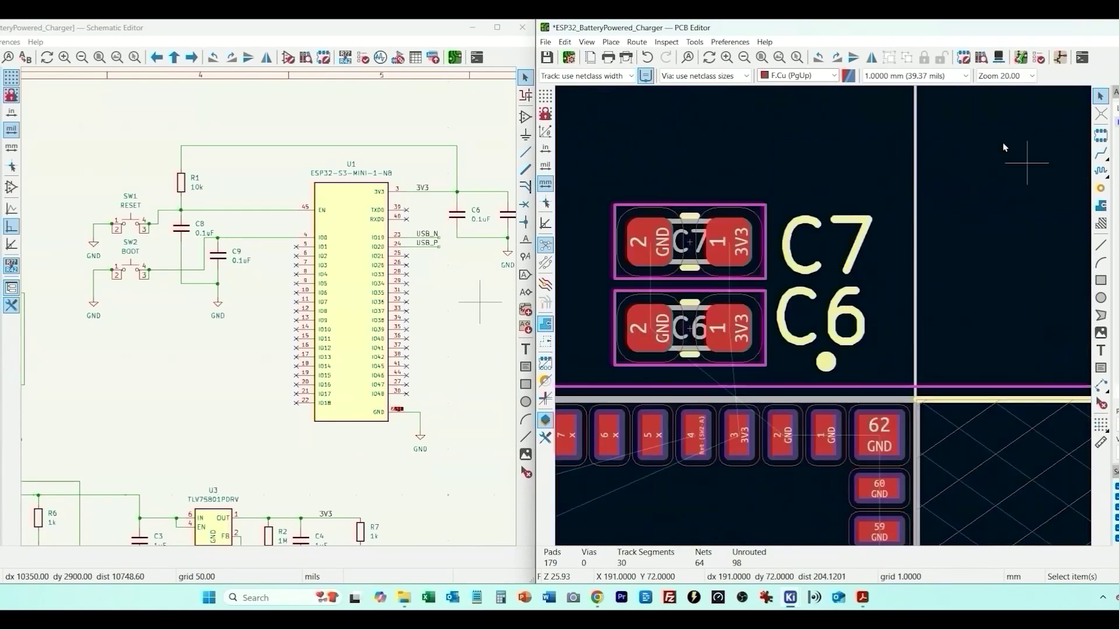
left_click(1101, 153)
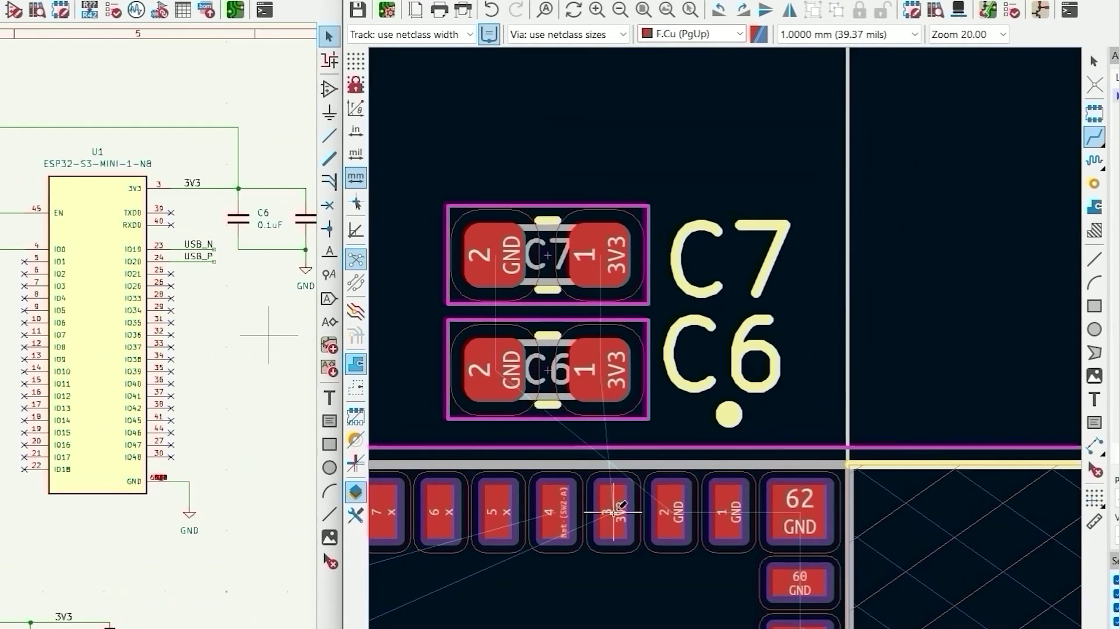
left_click(614, 513)
left_click(603, 257)
key("Escape")
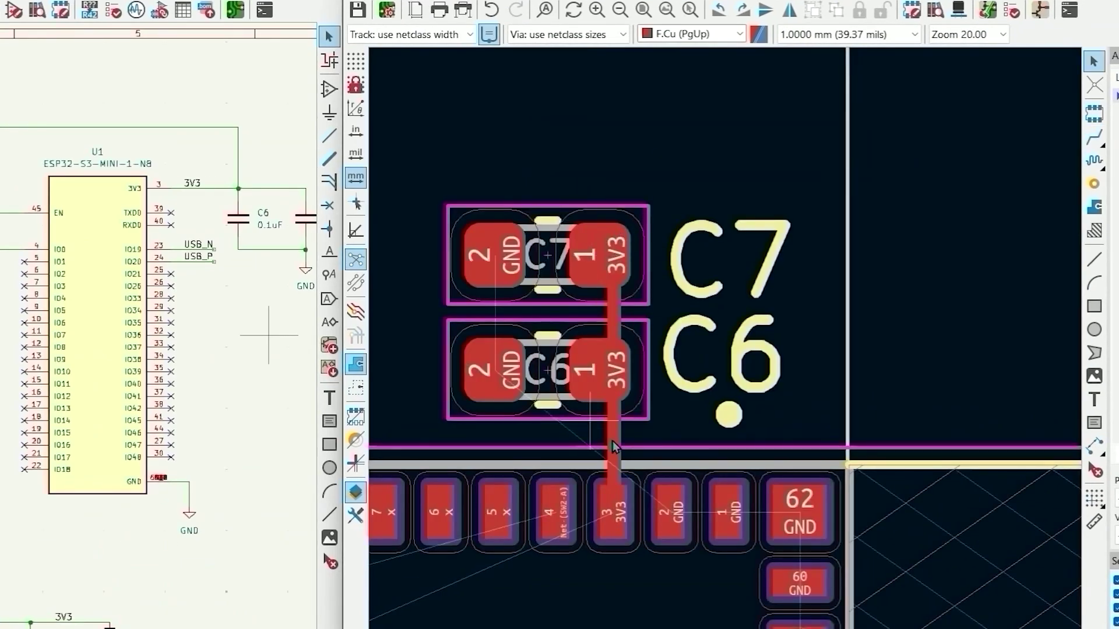
left_click(613, 442)
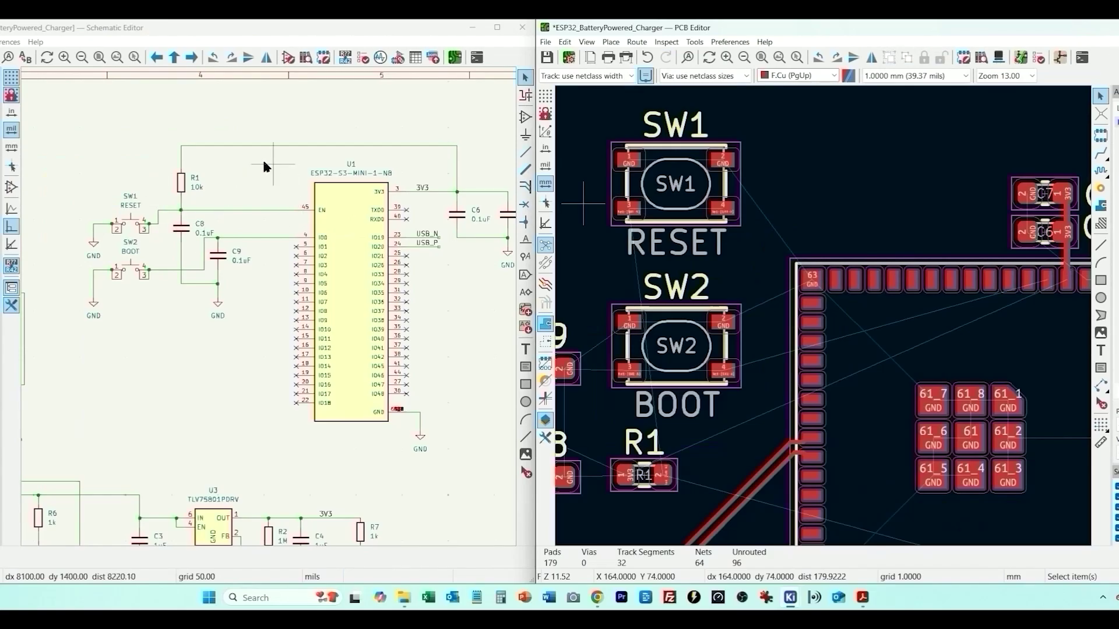
Step: Move the RESET switch SW1 and resistor R1 to the free area below U1, inside the board outline
middle_click_drag(241, 185, 218, 213)
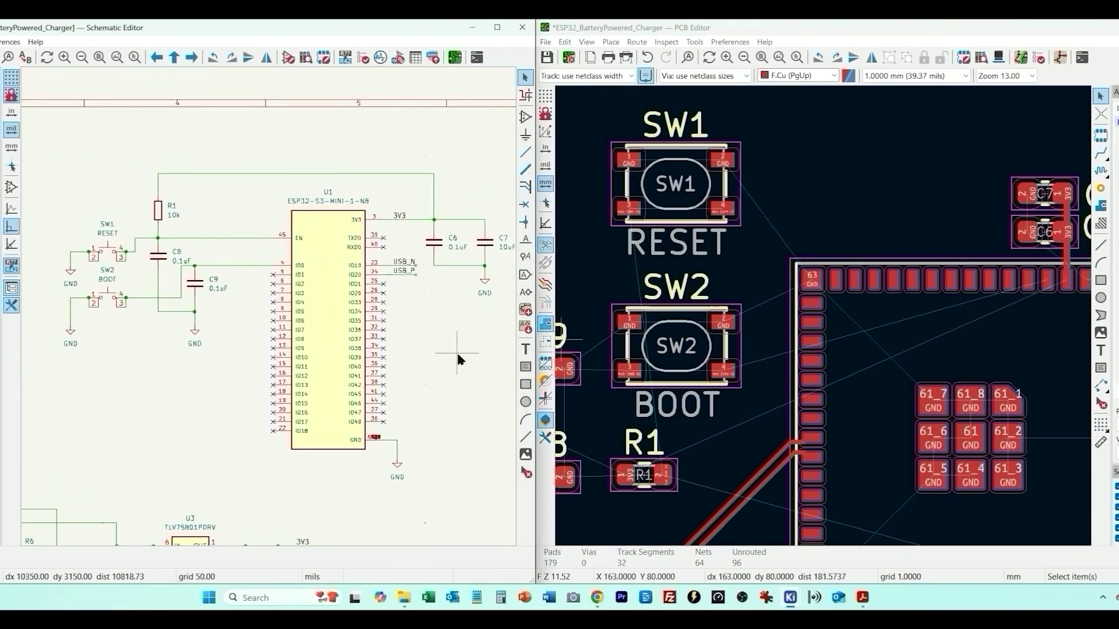
middle_click_drag(762, 319, 739, 279)
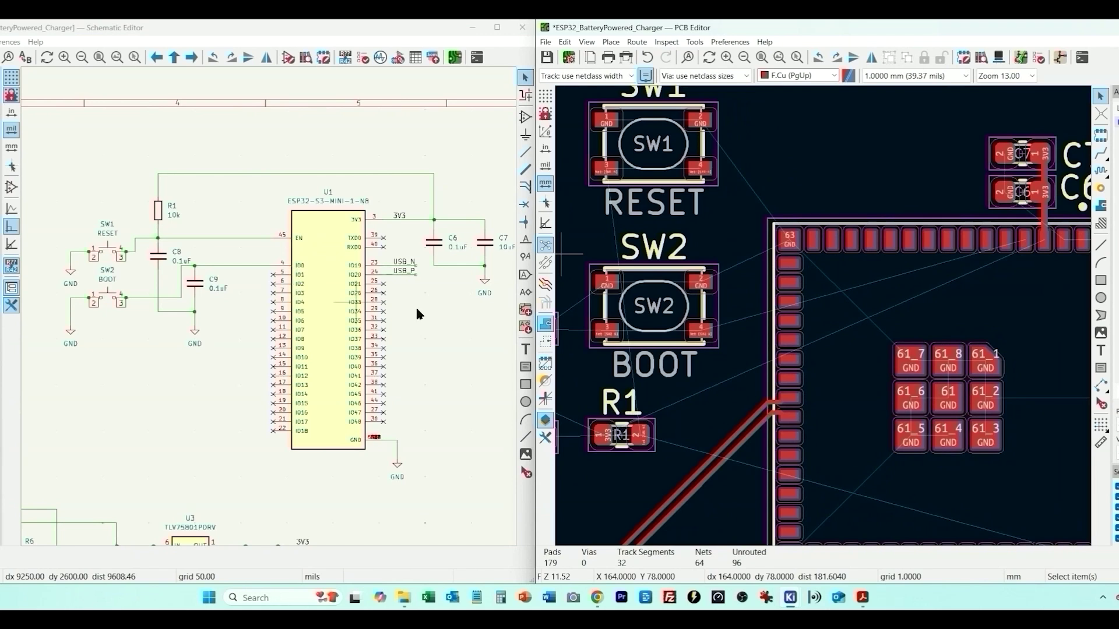
scroll(835, 293, "down", 5)
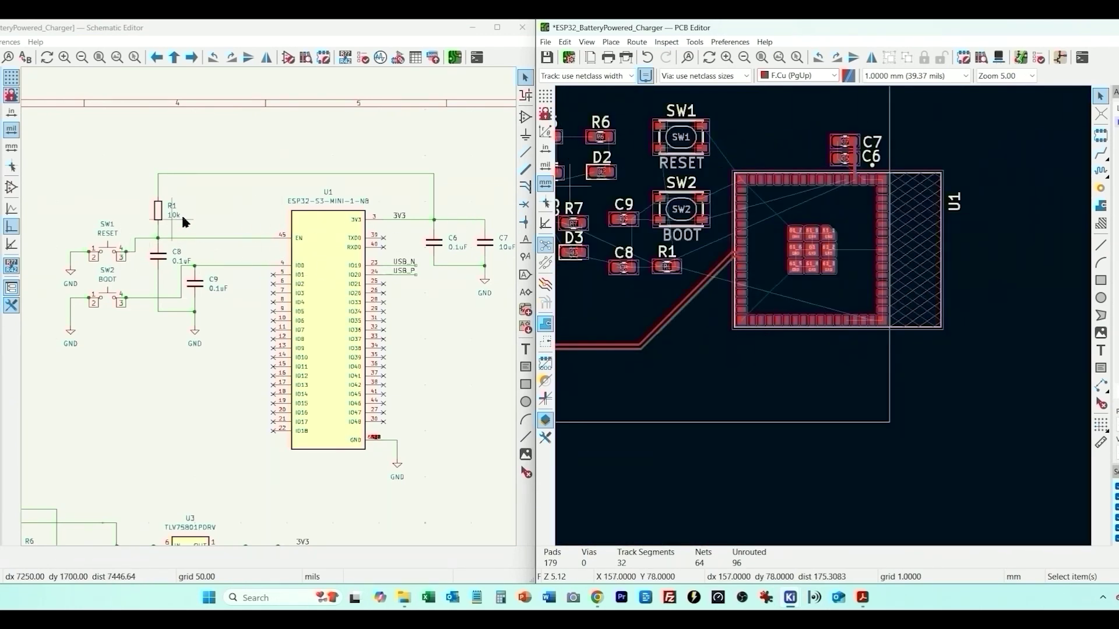
left_click(680, 143)
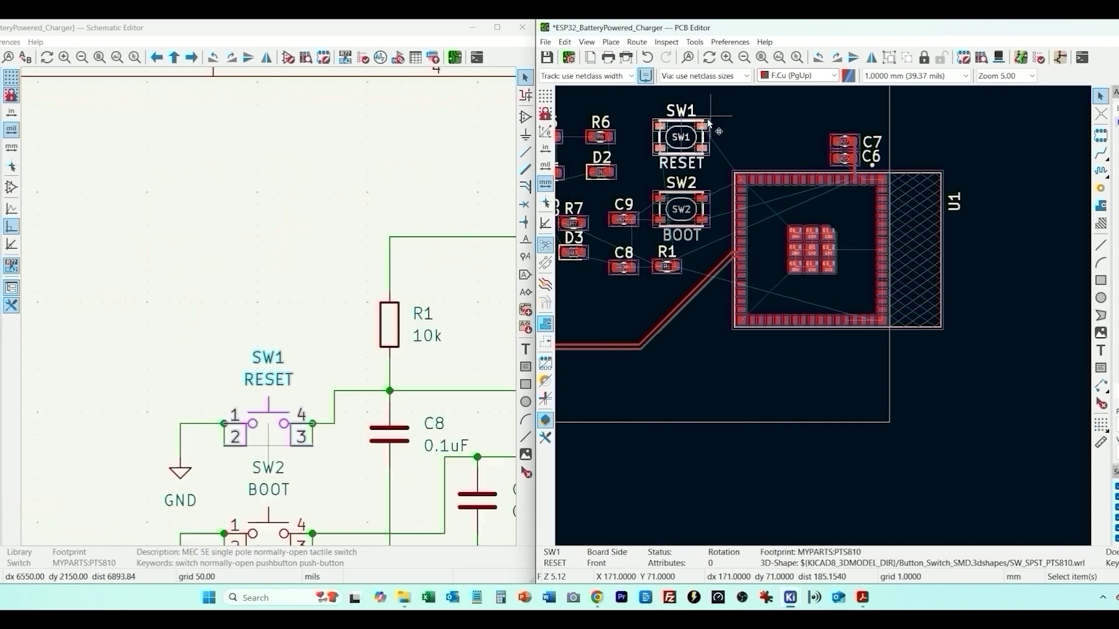
left_click_drag(679, 142, 708, 393)
left_click(669, 274)
Step: Route the SW1 net on F.Cu from U1's pad 45 to R1's pad 2 and on to SW1's pad 4
scroll(670, 280, "up", 5)
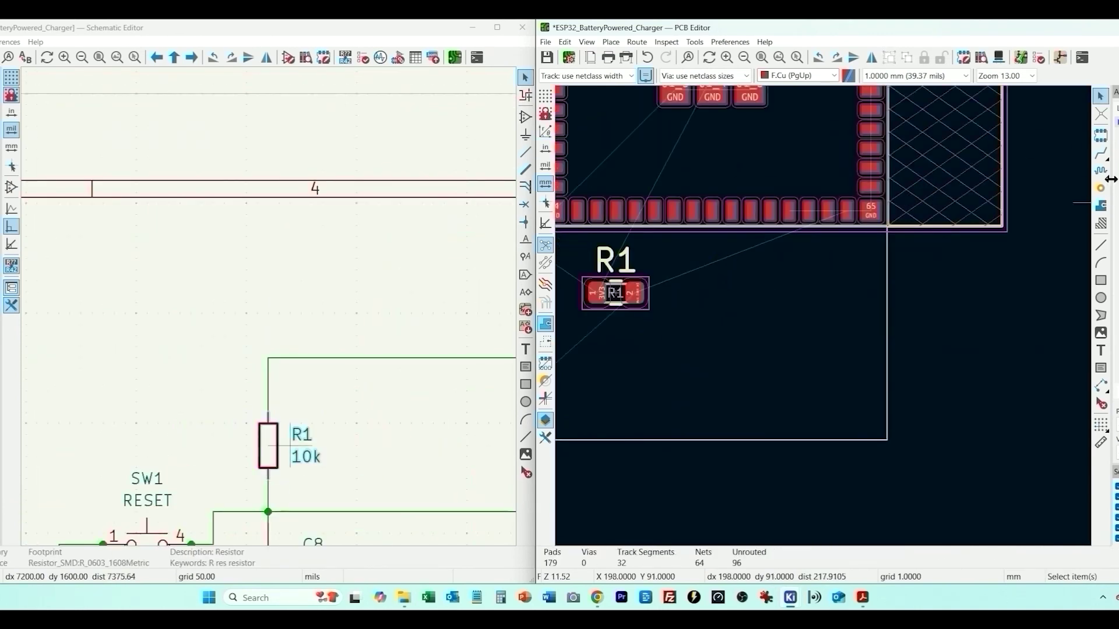
left_click(1101, 154)
scroll(802, 246, "up", 4)
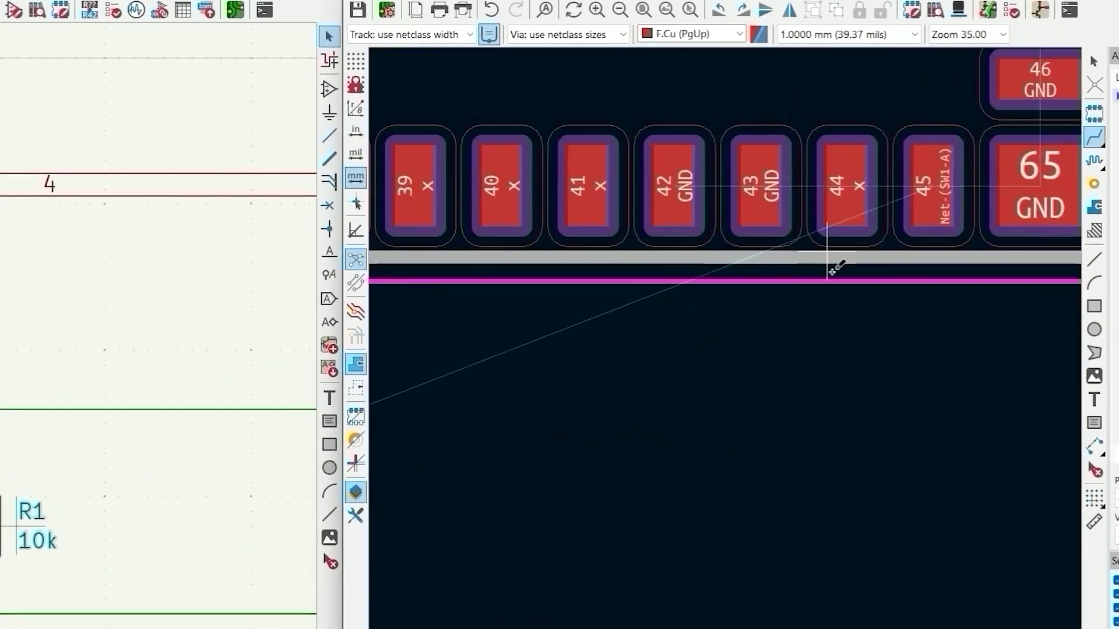
left_click(932, 186)
scroll(649, 439, "down", 4)
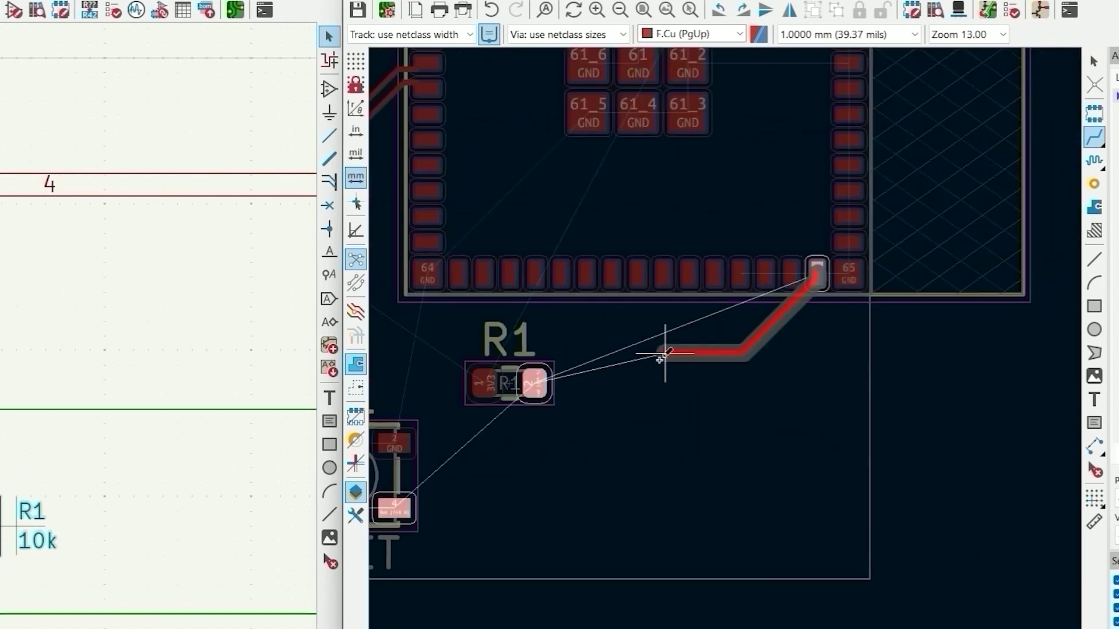
left_click(539, 384)
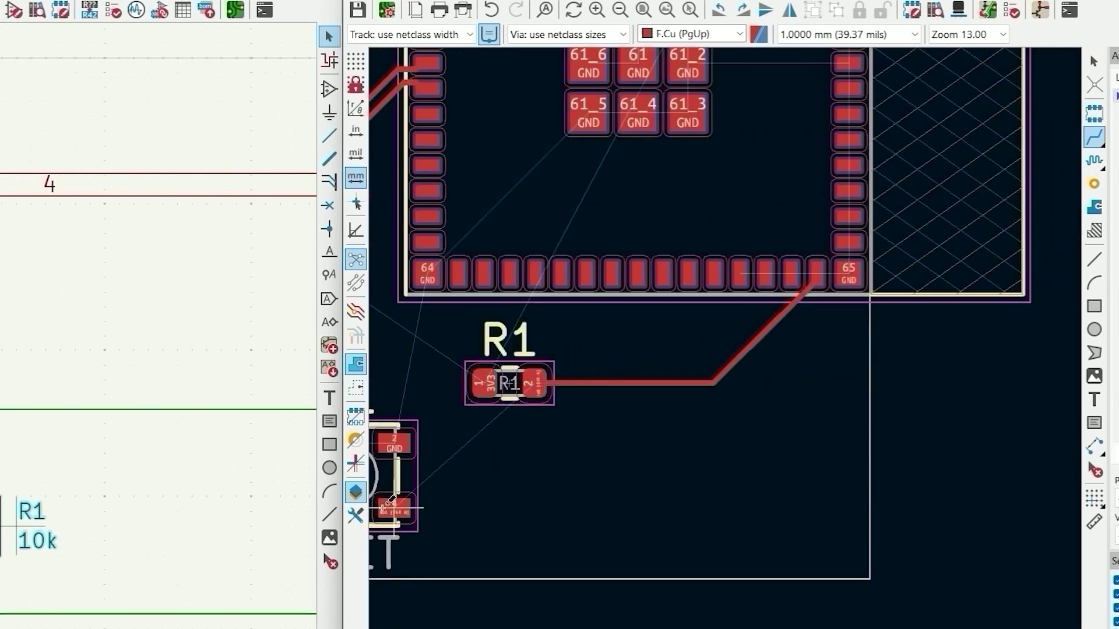
left_click(533, 384)
left_click(395, 509)
middle_click_drag(346, 302, 333, 311)
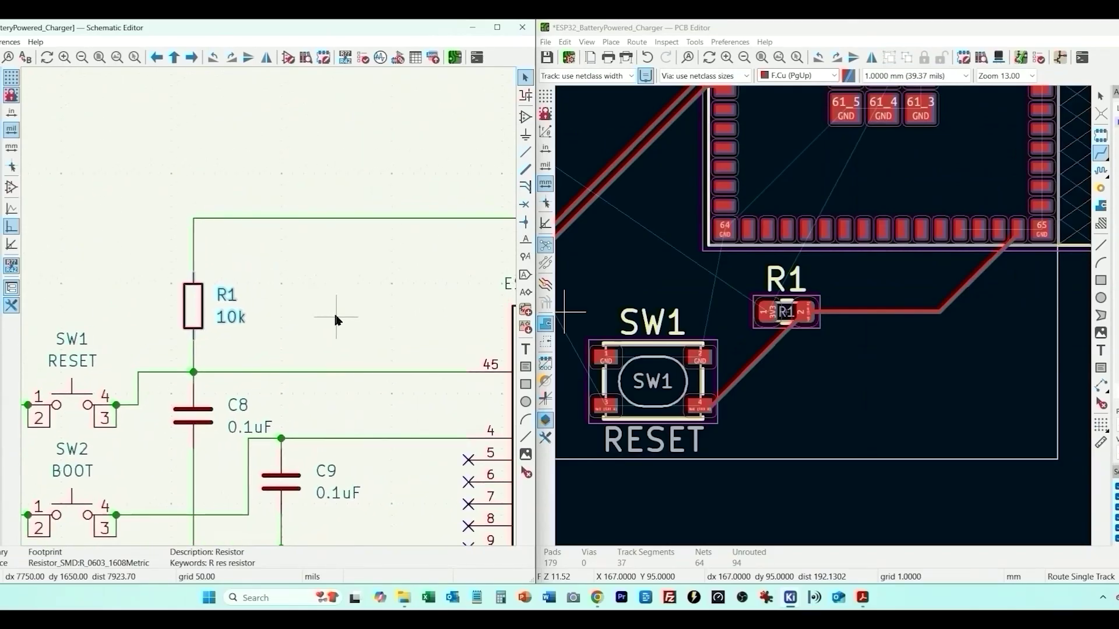
Step: Place C8 just below R1 and route its pad 1 to R1's pad 2
scroll(603, 291, "down", 4)
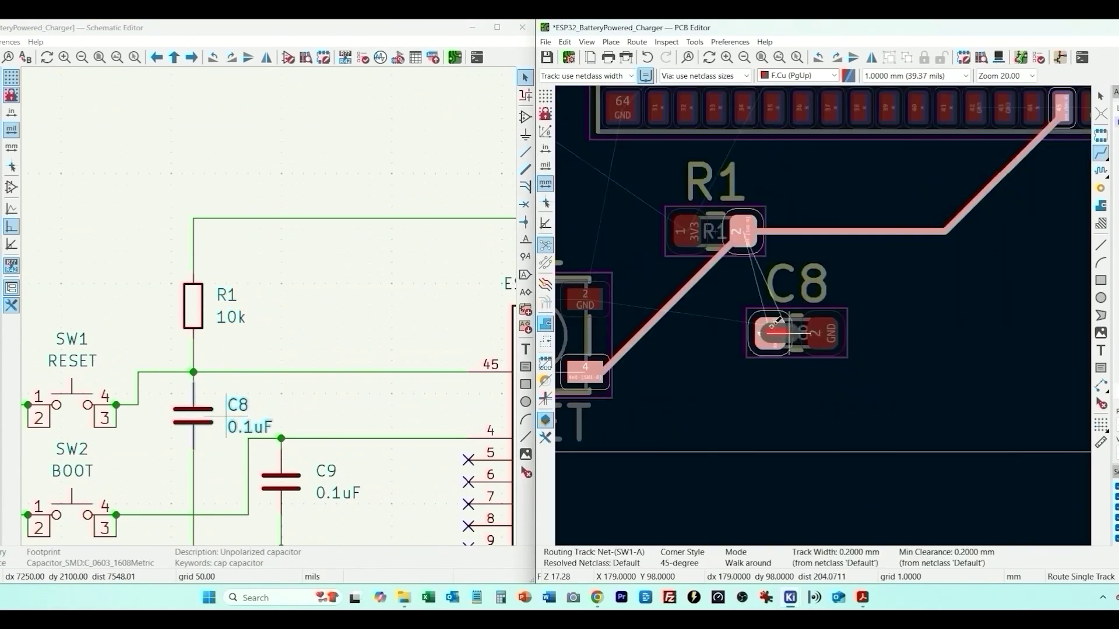
left_click(741, 250)
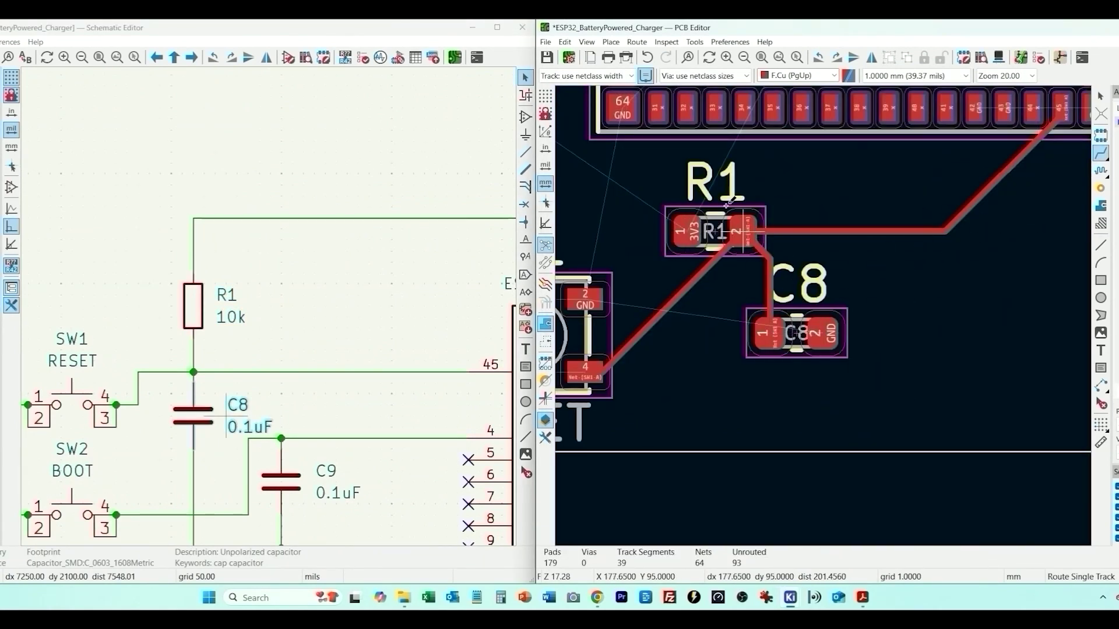
middle_click_drag(722, 435, 944, 432)
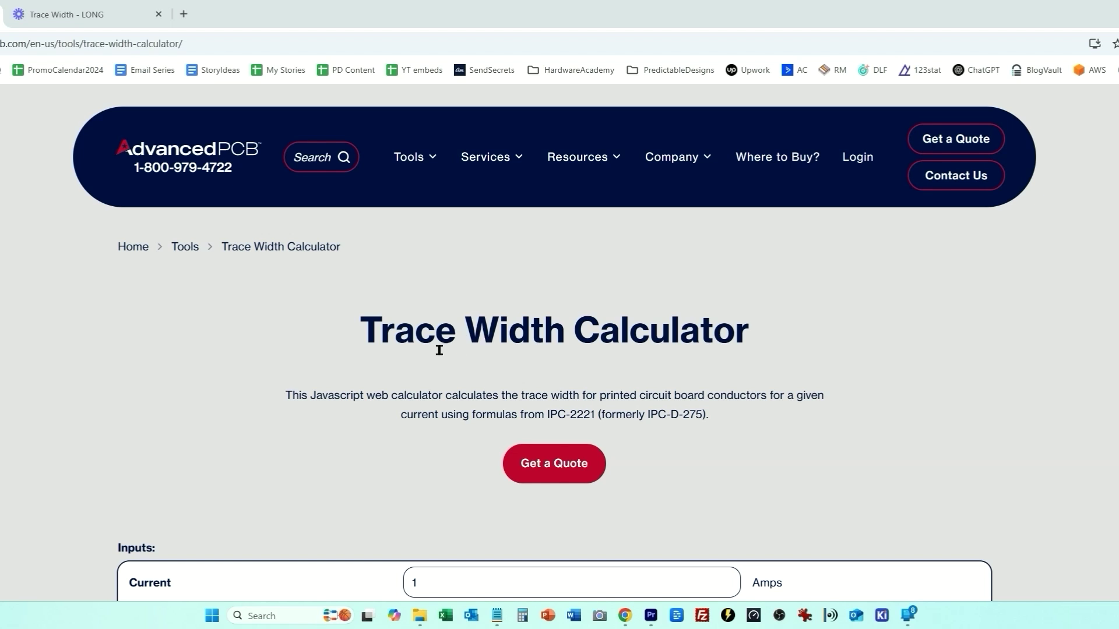
Step: Switch to the AdvancedPCB Trace Width Calculator and examine the required internal and external trace widths for 1 A on 1 oz/ft² copper
scroll(282, 313, "down", 3)
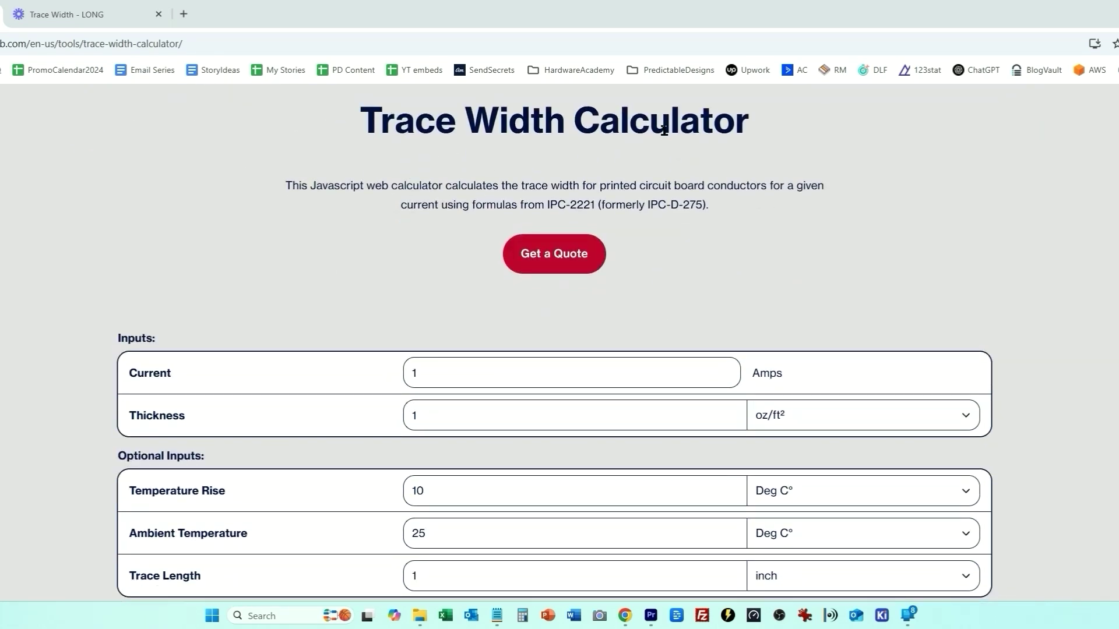
scroll(534, 270, "down", 2)
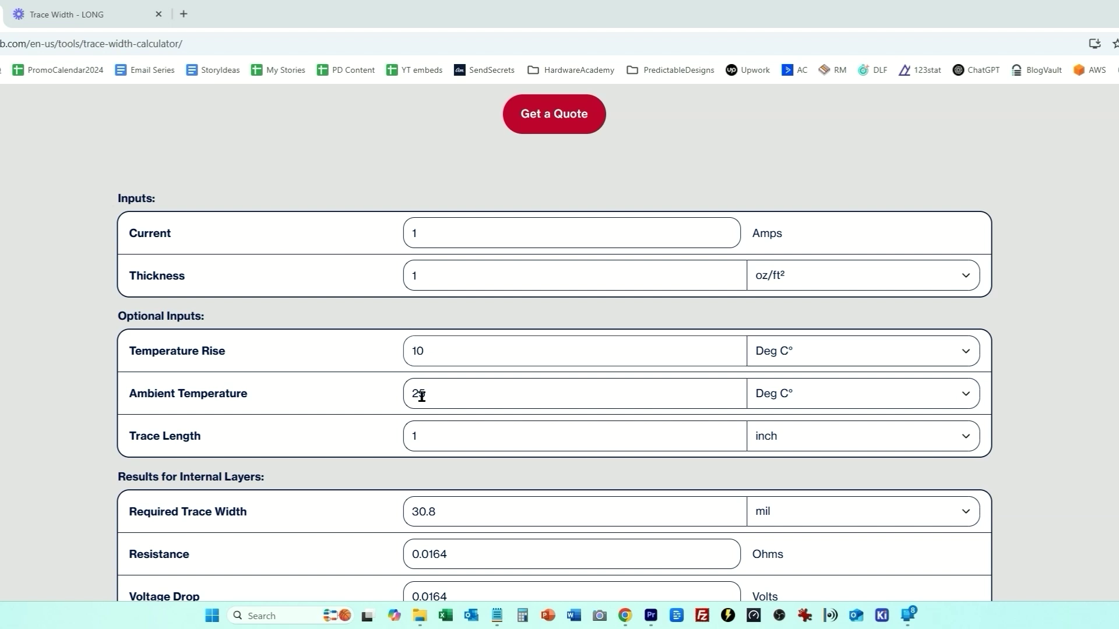
scroll(368, 331, "down", 2)
scroll(466, 145, "up", 1)
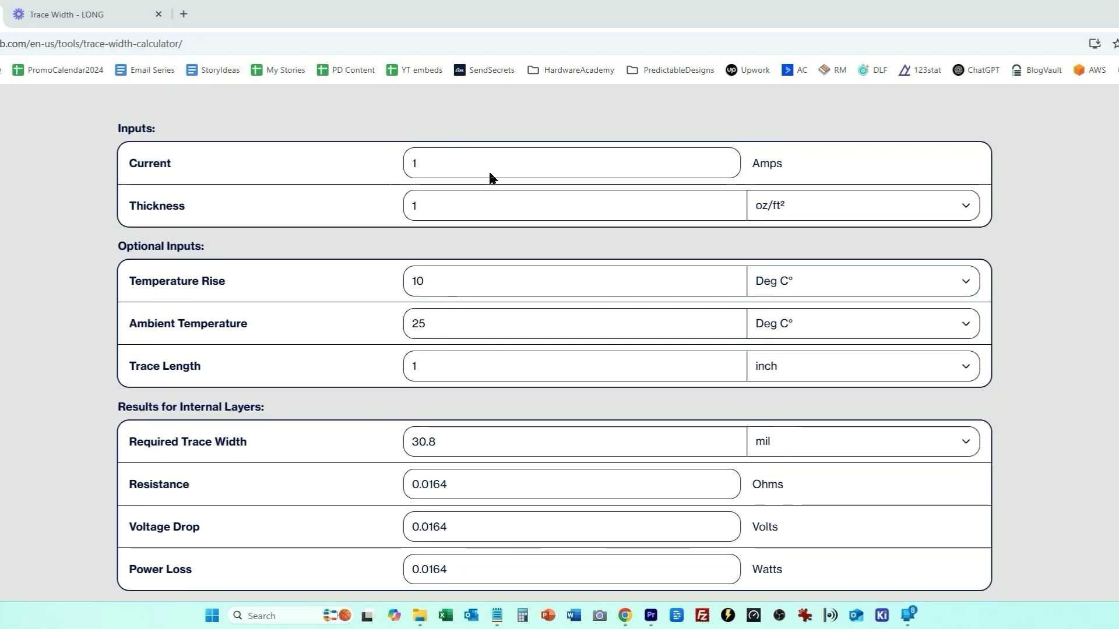
scroll(707, 270, "down", 4)
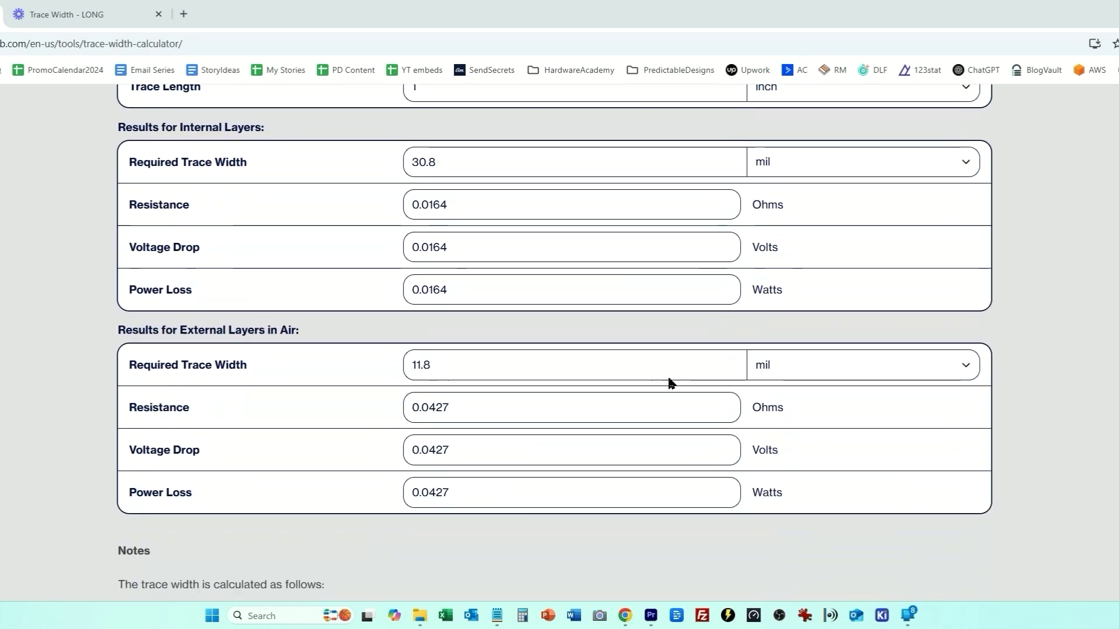
left_click_drag(444, 371, 383, 365)
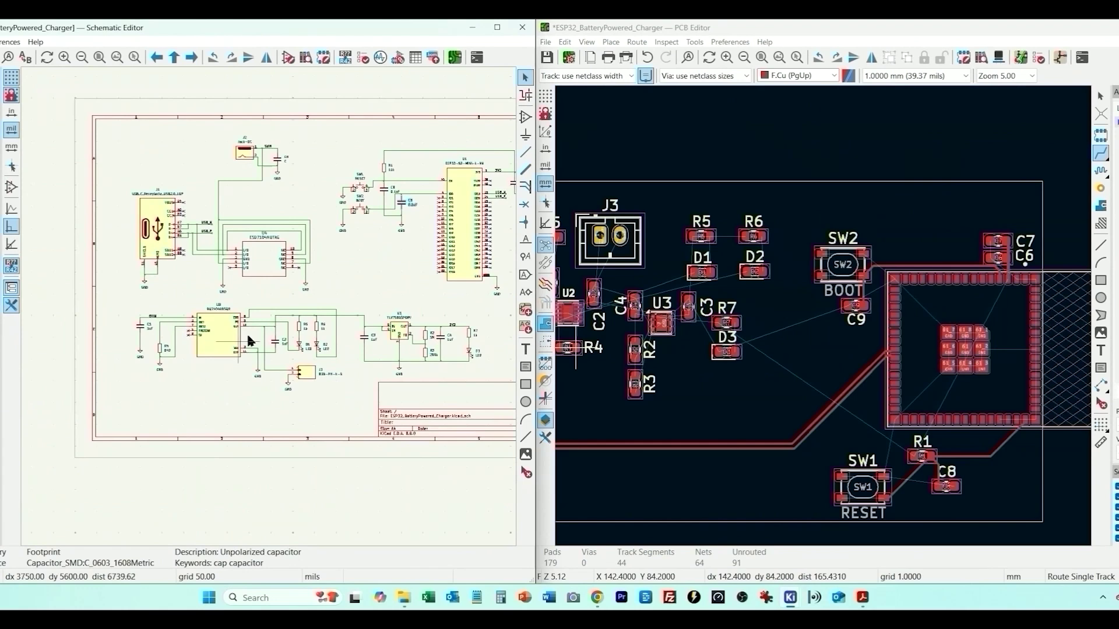
Step: In the PCB Editor, route the 5VIN track from U2's pad 1 to C1's pad 1
scroll(602, 415, "up", 6)
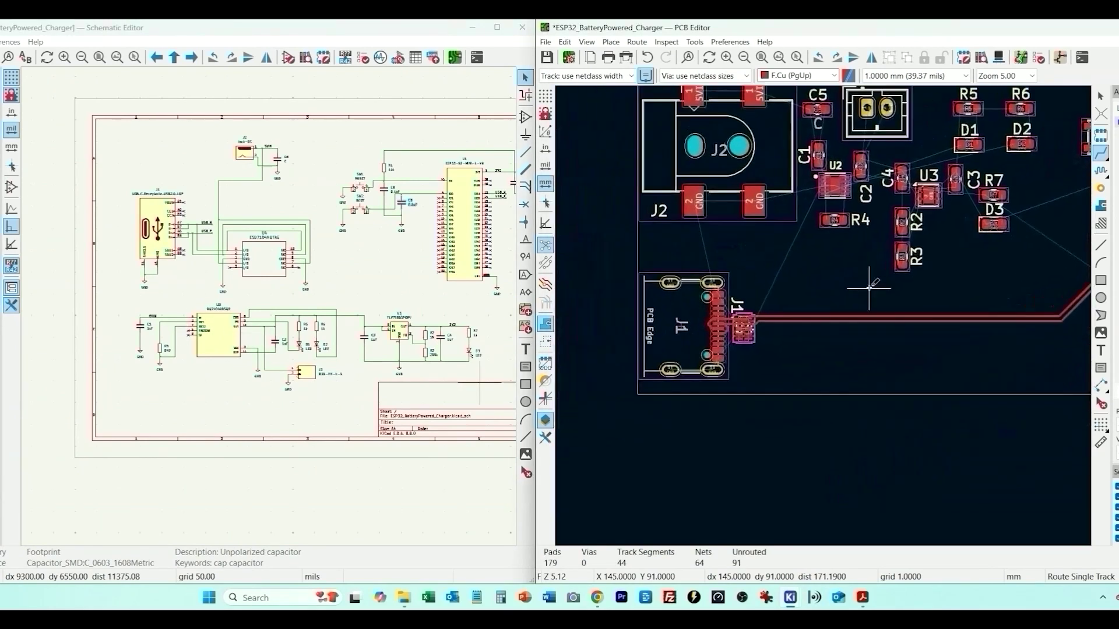
left_click(689, 336)
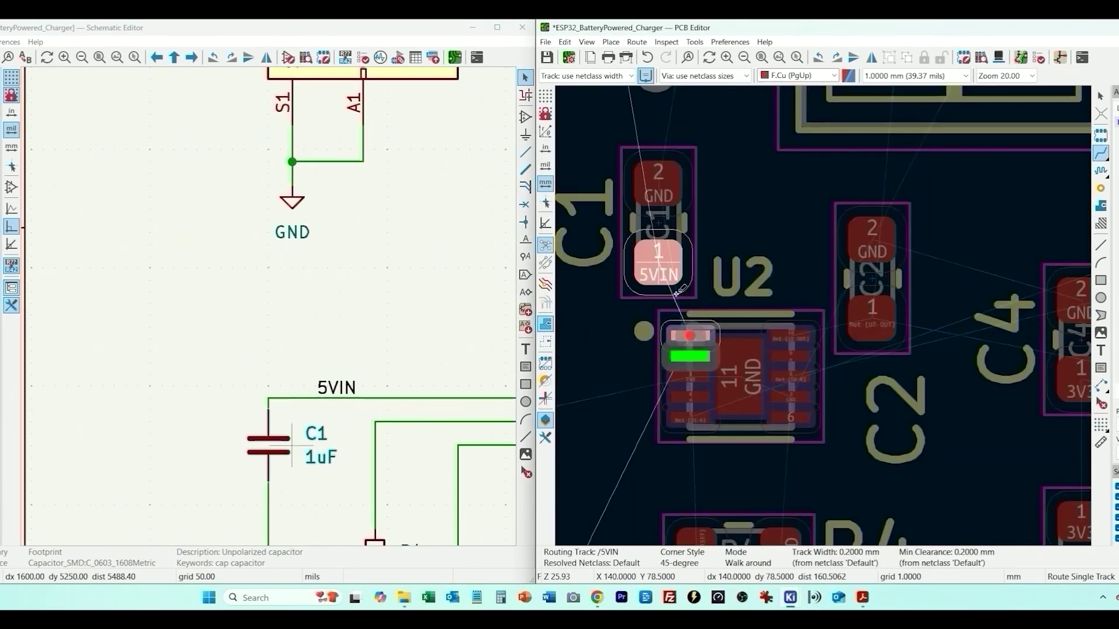
left_click(669, 258)
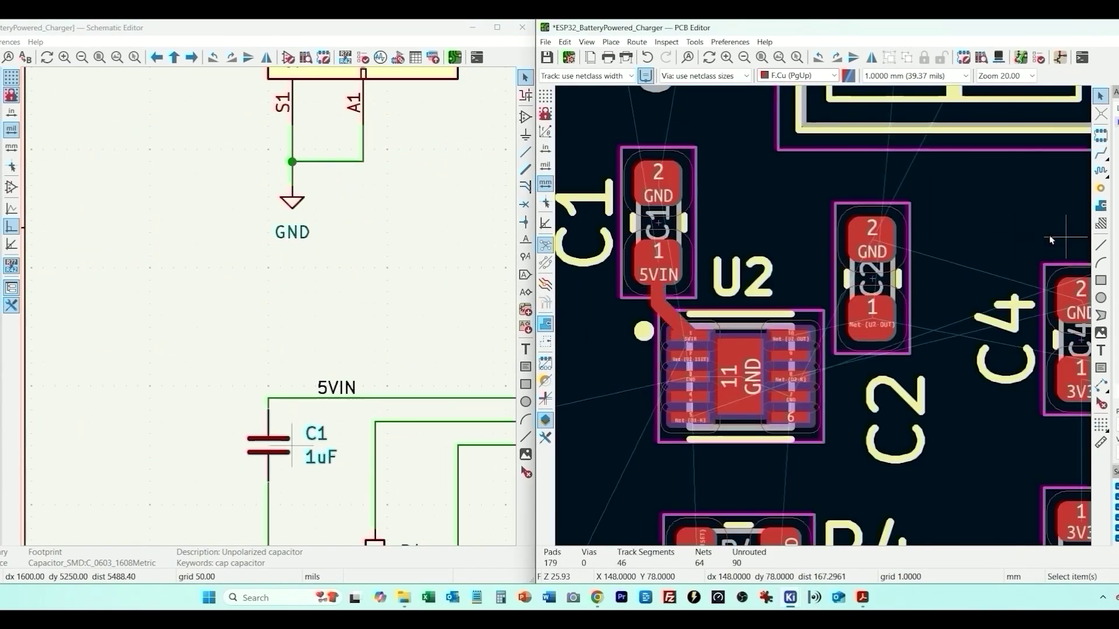
key("Escape")
Step: Route the Net-(U2-OUT) track on F.Cu from C2's pad 1 to U2's pad 10
left_click(1101, 153)
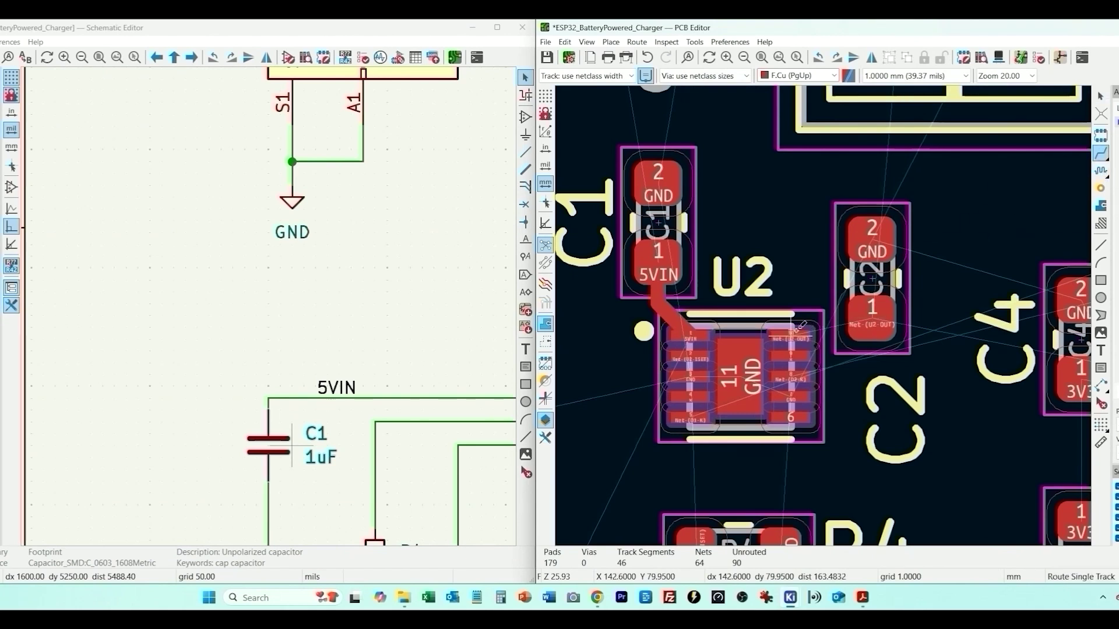
left_click(873, 317)
left_click(800, 334)
key("Escape")
right_click(805, 327)
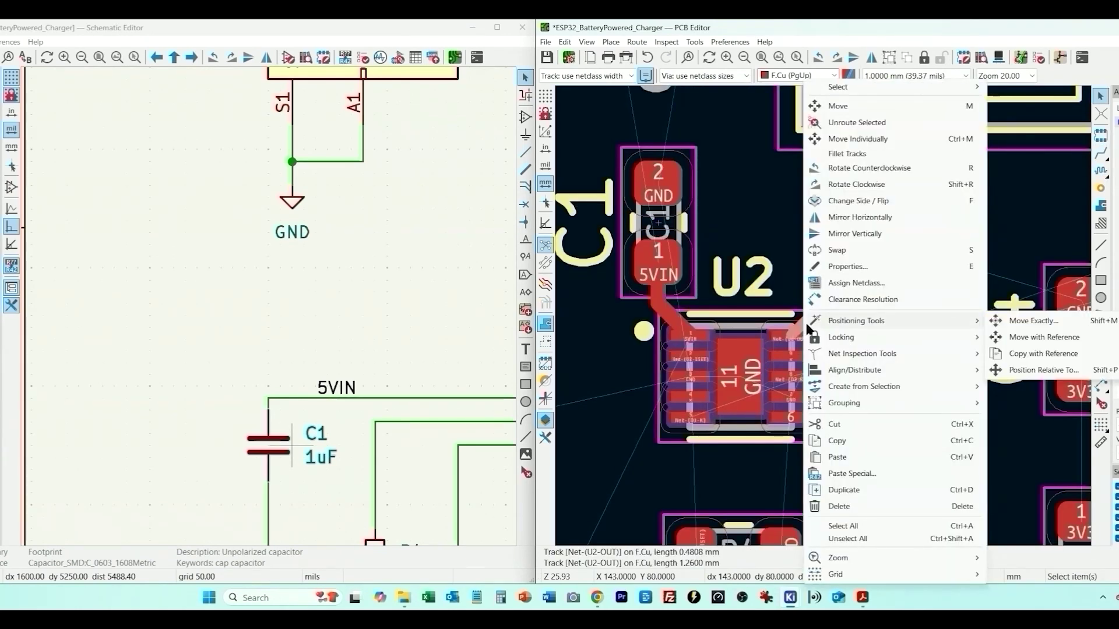
double_click(803, 326)
key("Escape")
key("Escape")
Step: Route the Net-(U2-ISET) track from U2's pad 2 to R4's pad 1 and shift its vertical section outward, clear of U2's pads
middle_click_drag(892, 452, 969, 358)
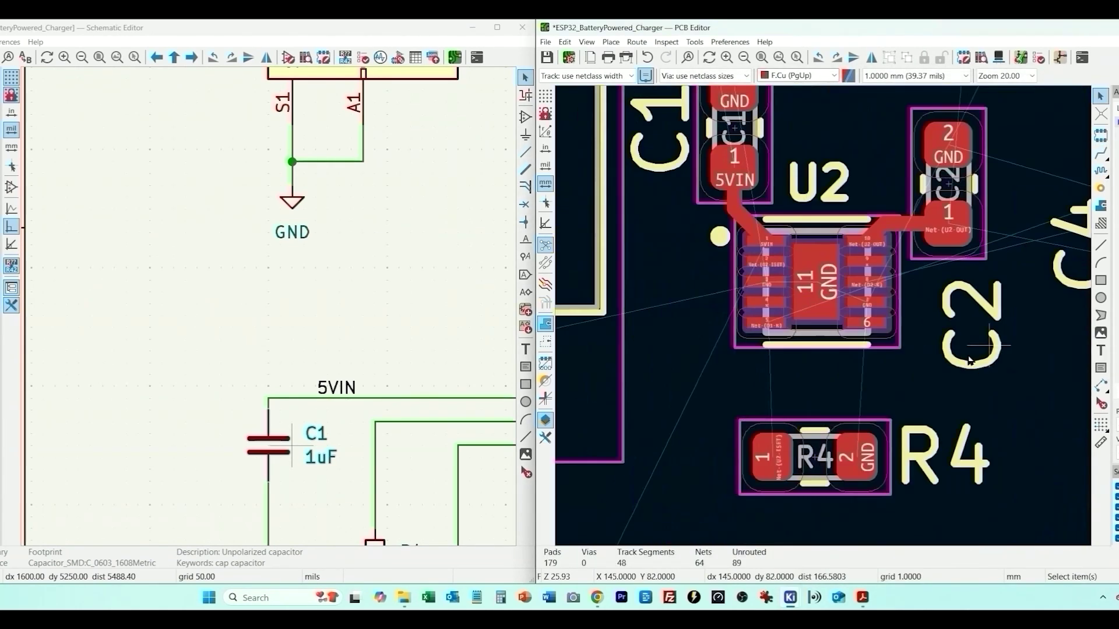
left_click(1098, 156)
left_click(548, 182)
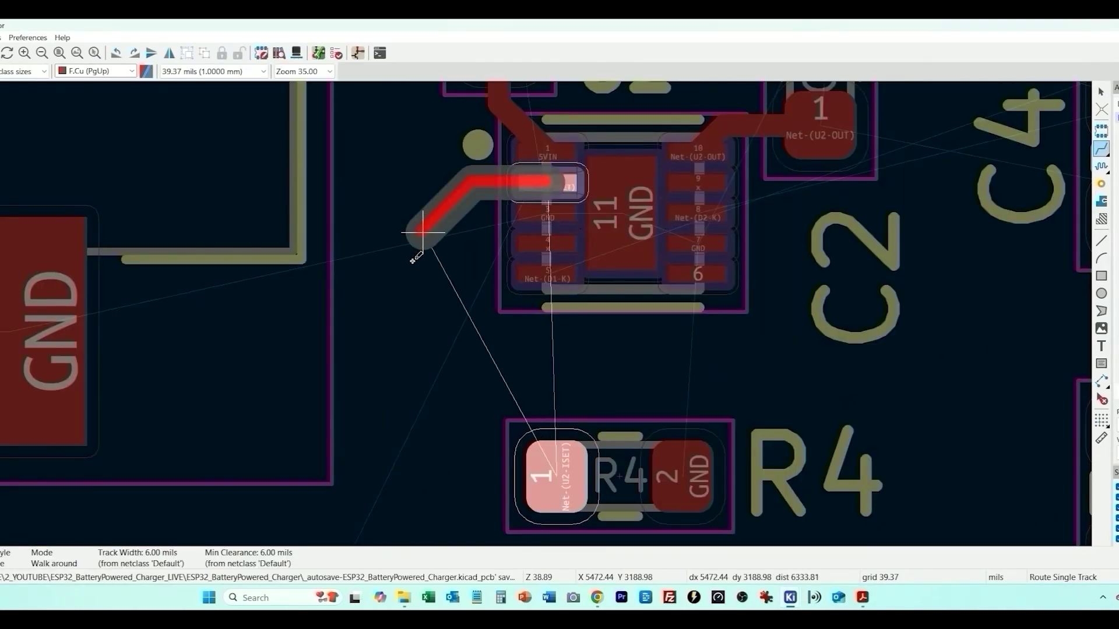
left_click(547, 461)
key("Escape")
left_click(531, 342)
left_click_drag(531, 342, 424, 364)
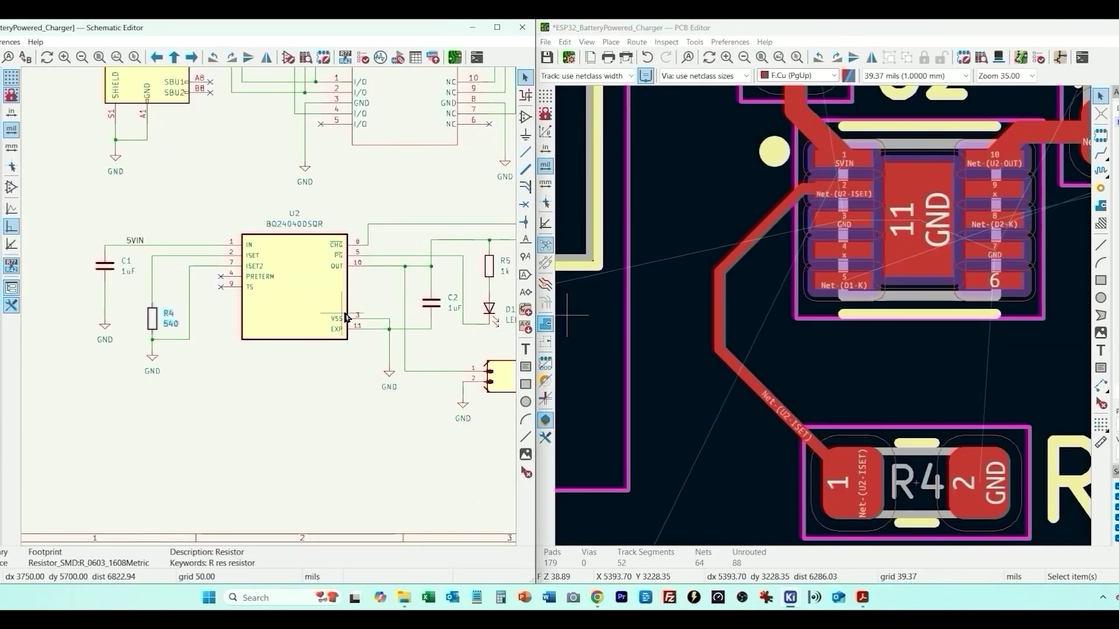
Step: Examine U2's output-side connections to C2, J3, D1 and D2 in the schematic and the corresponding area of the board
middle_click_drag(355, 260, 237, 261)
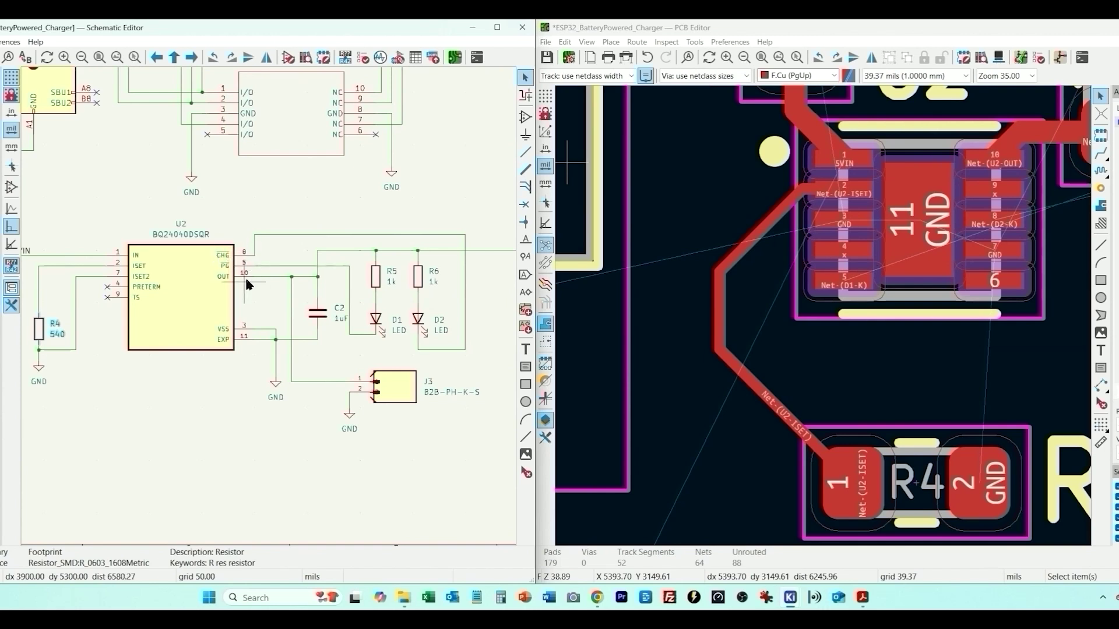
middle_click_drag(721, 211, 533, 225)
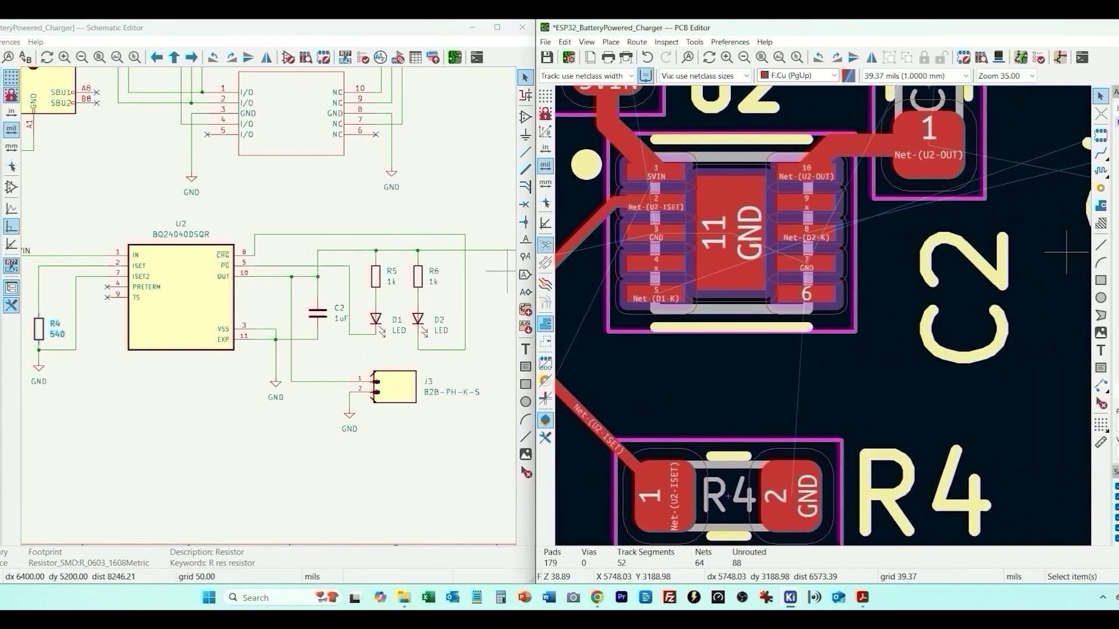
middle_click_drag(214, 419, 131, 397)
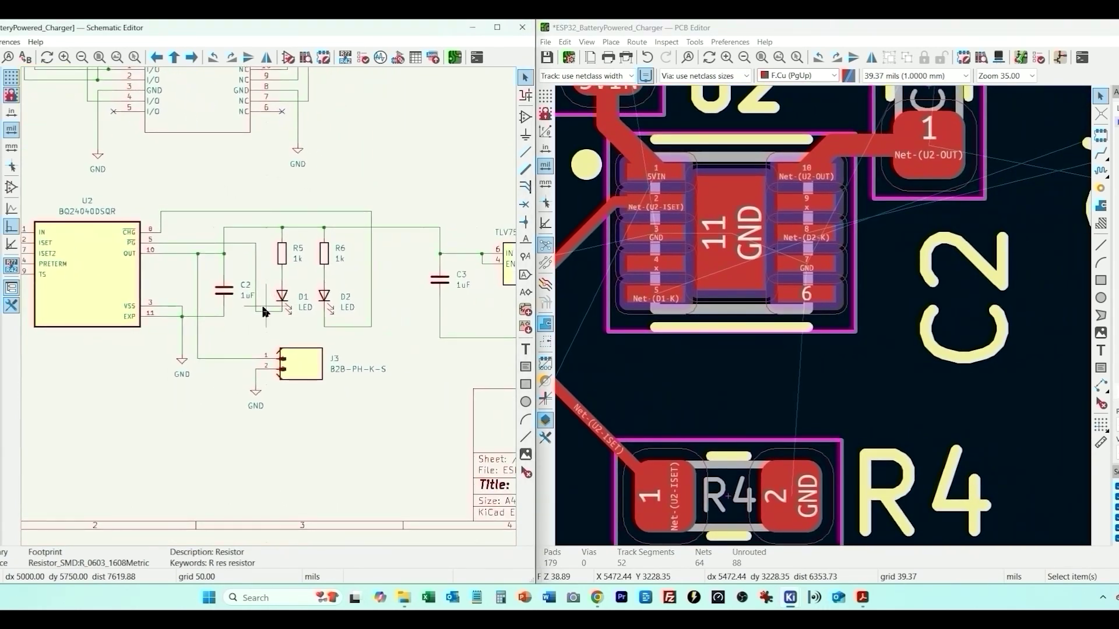
scroll(827, 321, "down", 4)
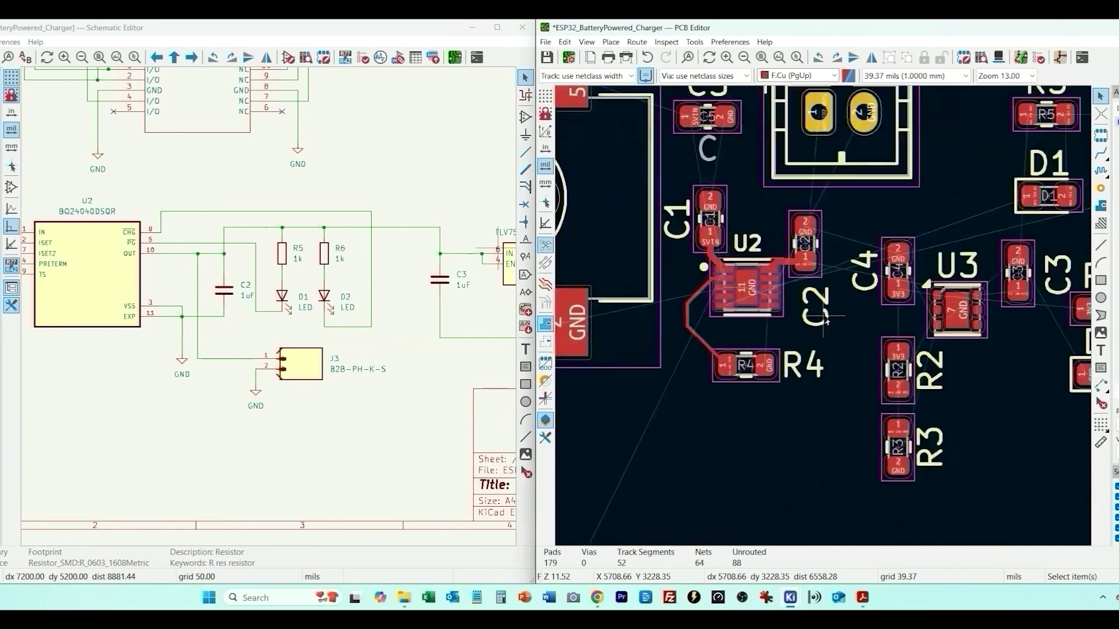
Step: Move resistor R5 and LED D1 together to the free area below R4
scroll(711, 342, "down", 3)
scroll(319, 115, "up", 3)
left_click_drag(216, 364, 303, 519)
left_click_drag(870, 233, 723, 375)
scroll(723, 375, "up", 5)
left_click(800, 321)
middle_click_drag(197, 459, 237, 374)
Step: Rotate D1 by 180 degrees and place it beside R5, with its pad 2 facing R5
left_click(733, 514)
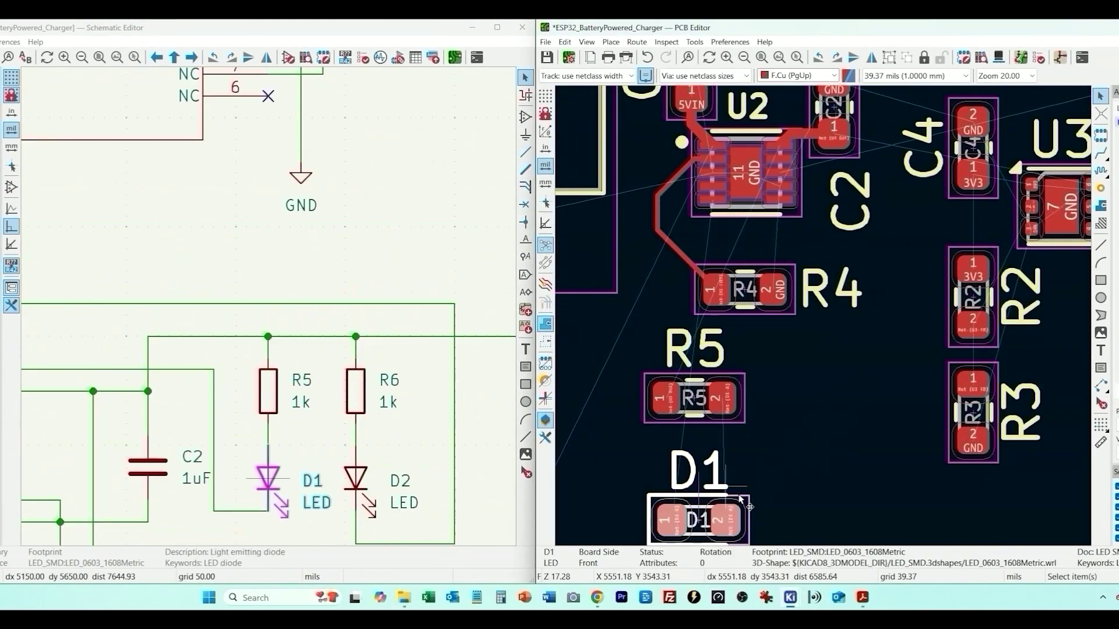
key("r")
left_click_drag(752, 501, 886, 368)
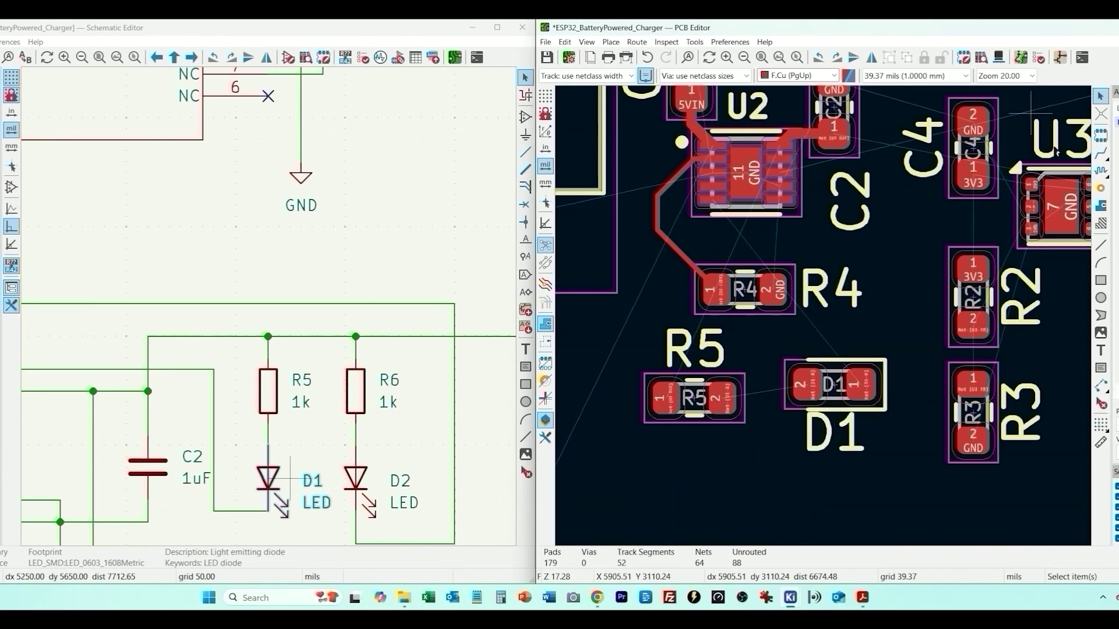
Step: Route a track on F.Cu from U2's pad 5 to D1's pad 1, bent to stay clear of R4's pads
key("x")
left_click(712, 200)
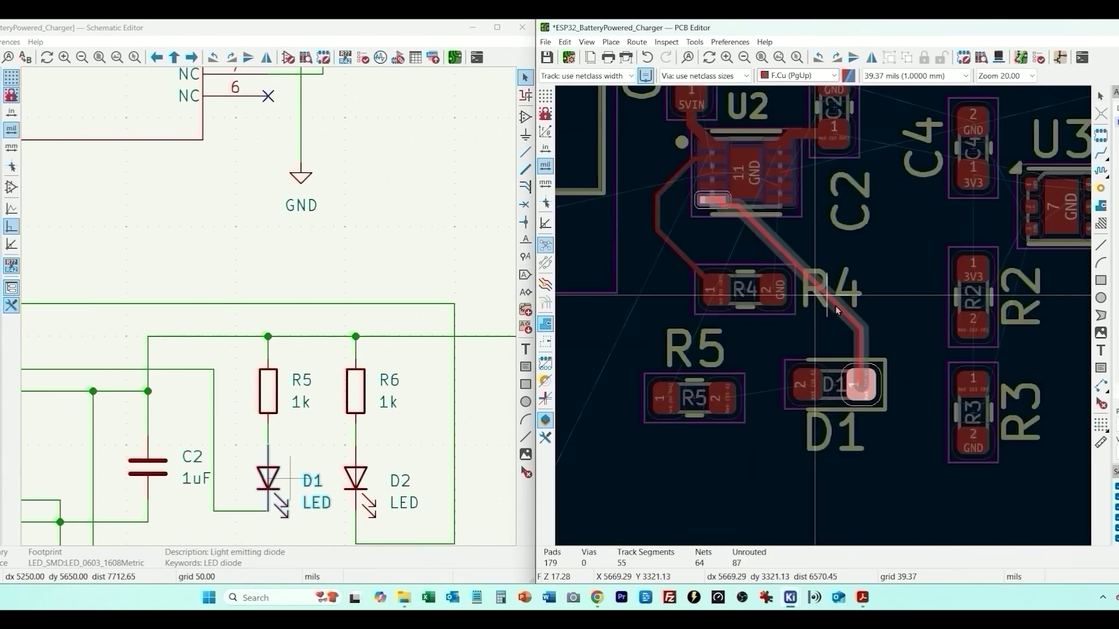
key("Escape")
left_click(1108, 149)
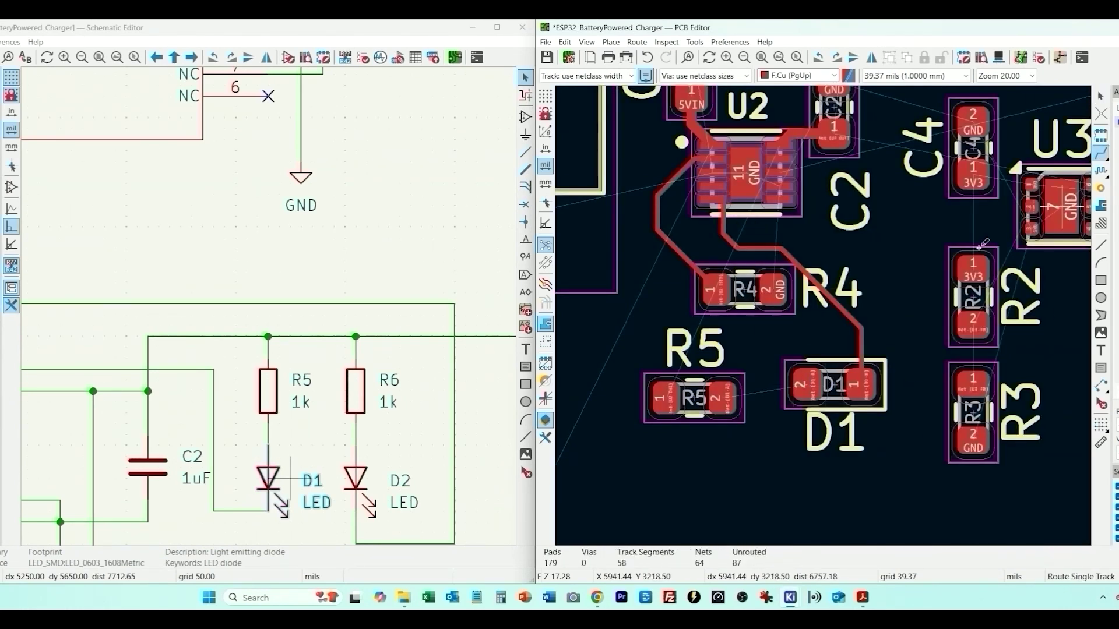
left_click(808, 385)
left_click(726, 407)
key("Escape")
left_click(730, 417)
left_click_drag(731, 418, 762, 390)
key("ctrl+z")
key("d")
key("ctrl+z")
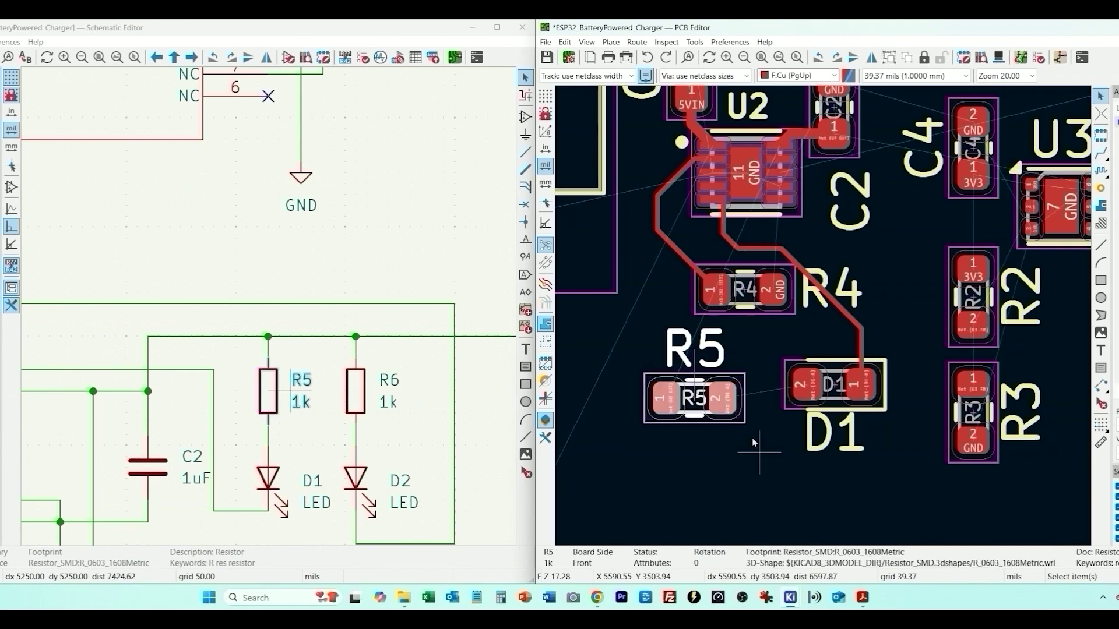
Step: Align R5 horizontally with D1 and route a straight track from D1's pad 2 to R5's pad 2
left_click(722, 418)
left_click_drag(721, 419, 726, 405)
left_click(1100, 153)
left_click(807, 384)
left_click(726, 385)
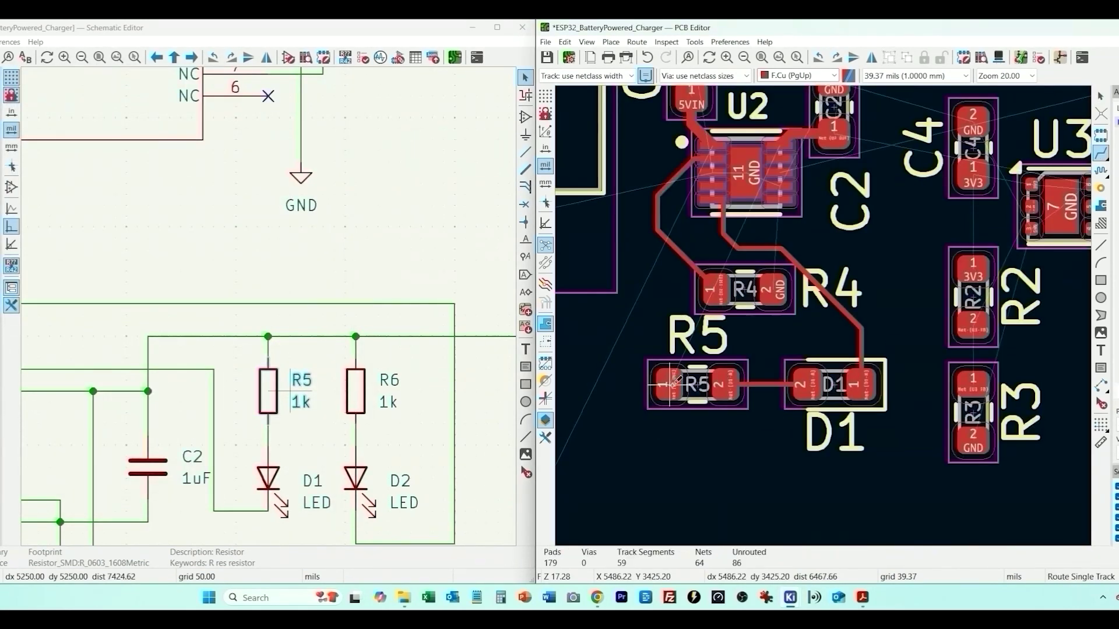
Step: Move R6 and D2 below R5 and D1, and rotate D2 by 180 degrees
scroll(672, 384, "down", 2)
middle_click_drag(981, 312, 763, 436)
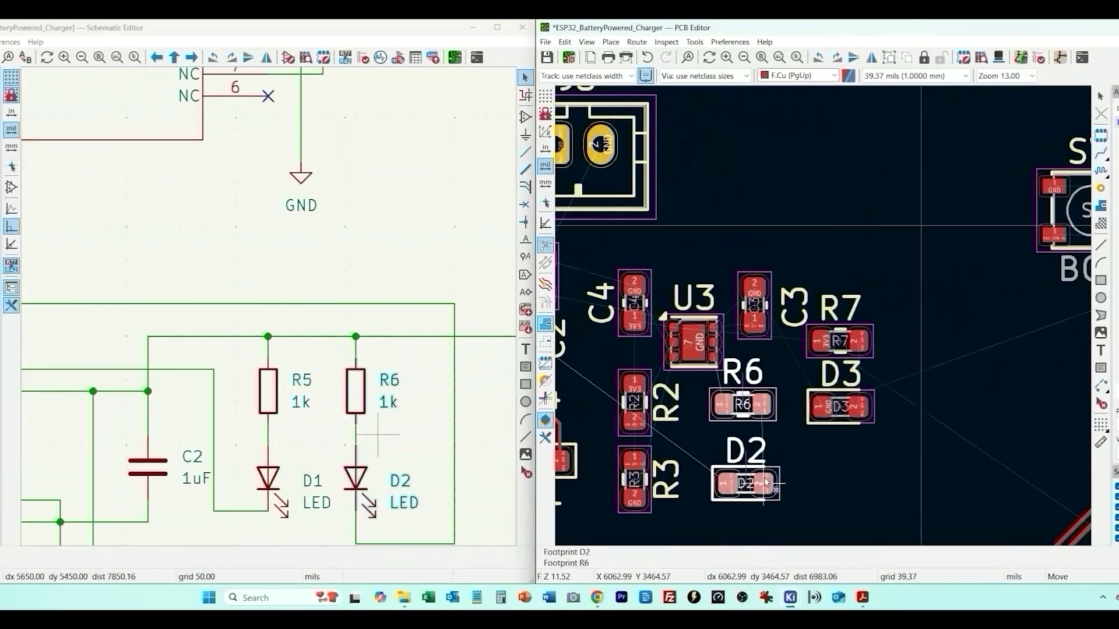
middle_click_drag(765, 483, 1005, 306)
left_click(725, 455)
left_click_drag(726, 457, 799, 378)
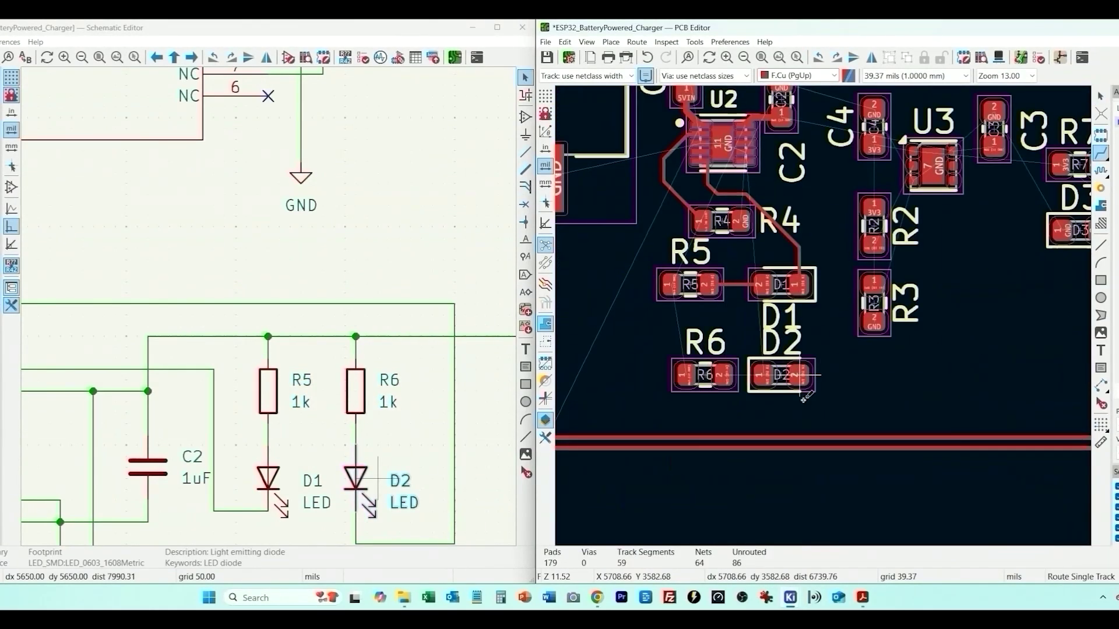
left_click(800, 378)
key("r")
key("r")
Step: Route the track between D2's pad 1 and U2's pad 8, running it outside D1
key("x")
left_click(799, 375)
left_click_drag(816, 334, 825, 337)
key("x")
key("Escape")
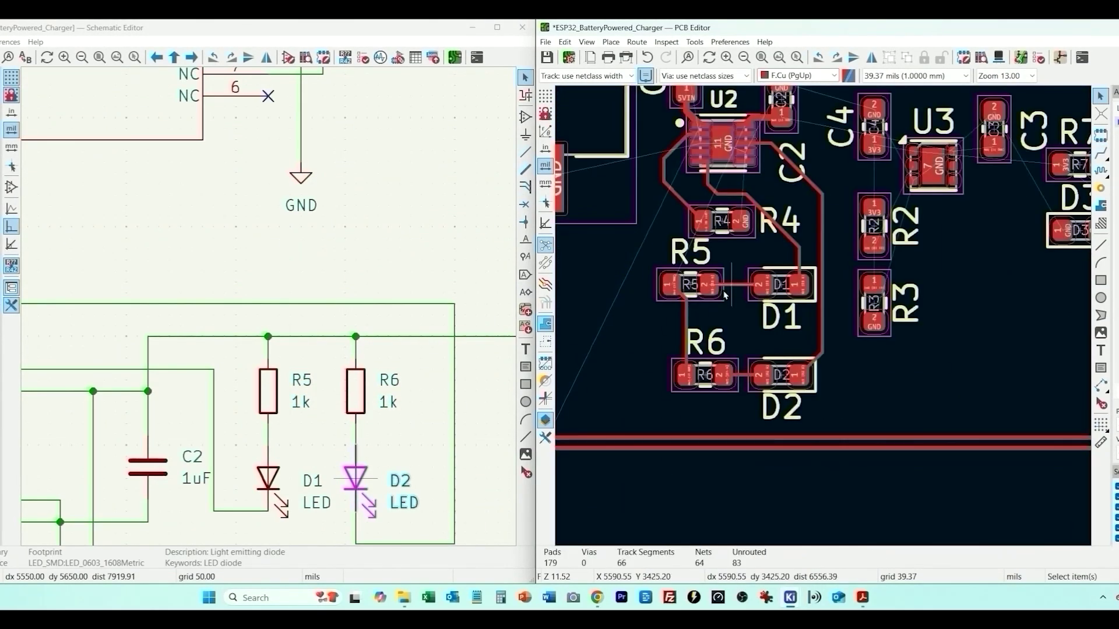
Step: Align R6 directly beneath R5 and route its pad 2 to D2's pad 2 and its pad 1 to R5's pad 1
left_click_drag(707, 378, 689, 379)
left_click(1100, 154)
left_click(760, 374)
left_click(705, 375)
left_click(667, 374)
left_click(670, 284)
Step: Shift the battery connector J3 sideways so it sits above the gap between C2 and C4
scroll(222, 194, "down", 5)
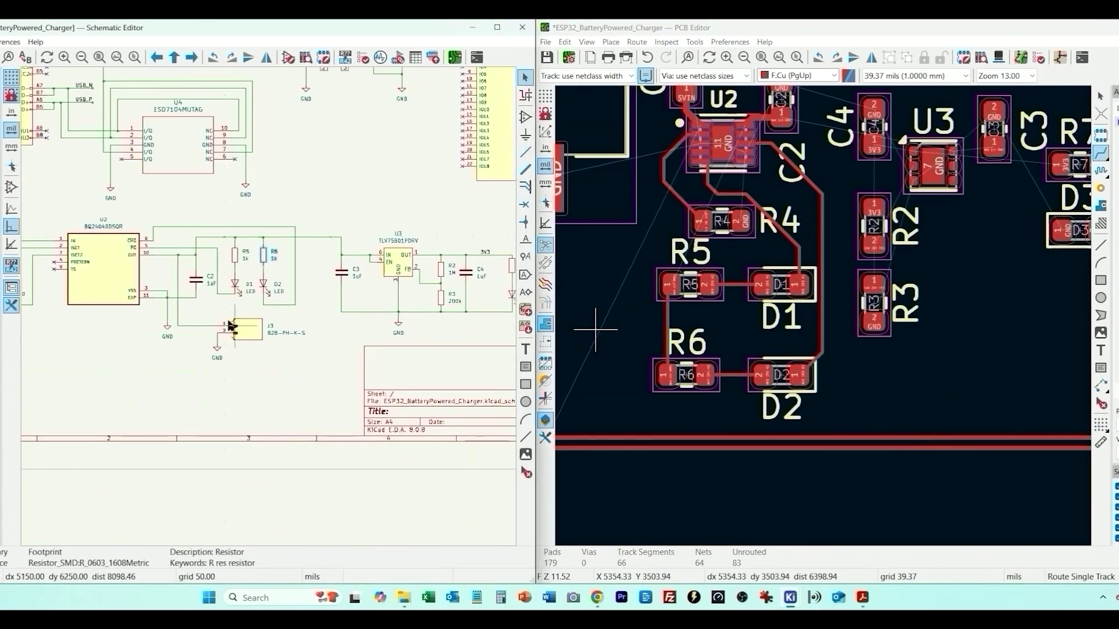
middle_click_drag(939, 284, 931, 521)
left_click(785, 205)
key("Escape")
key("Escape")
left_click_drag(830, 204, 881, 228)
left_click_drag(880, 182, 881, 159)
Step: Route the Net-(U2-OUT) track on F.Cu from J3's pad 1 to C2's pad 1
left_click(1100, 153)
left_click(835, 205)
left_click(773, 352)
key("Escape")
Step: Set the width of both track segments between J3's pad 1 and C2's pad 1 to 12 mils
left_click(811, 316)
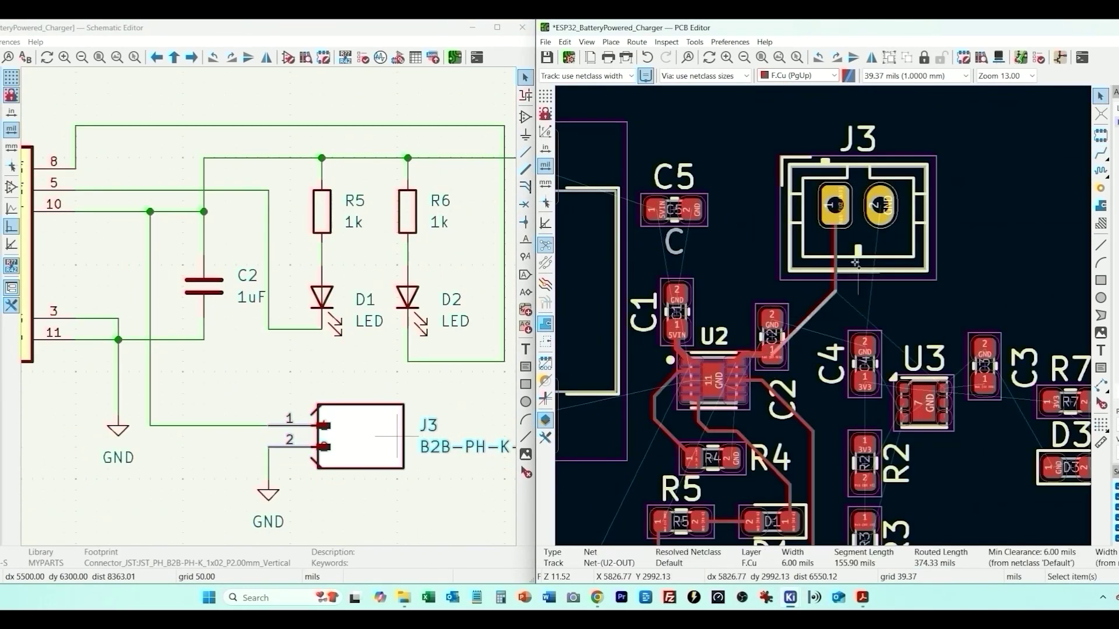
left_click(837, 249, "shift")
double_click(838, 252)
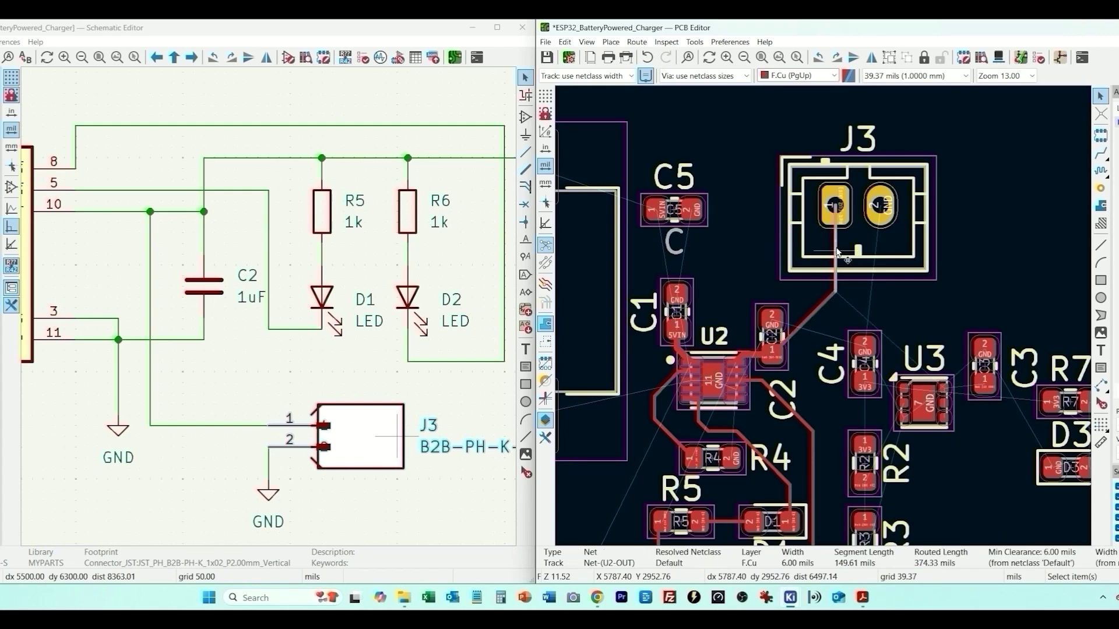
type("12")
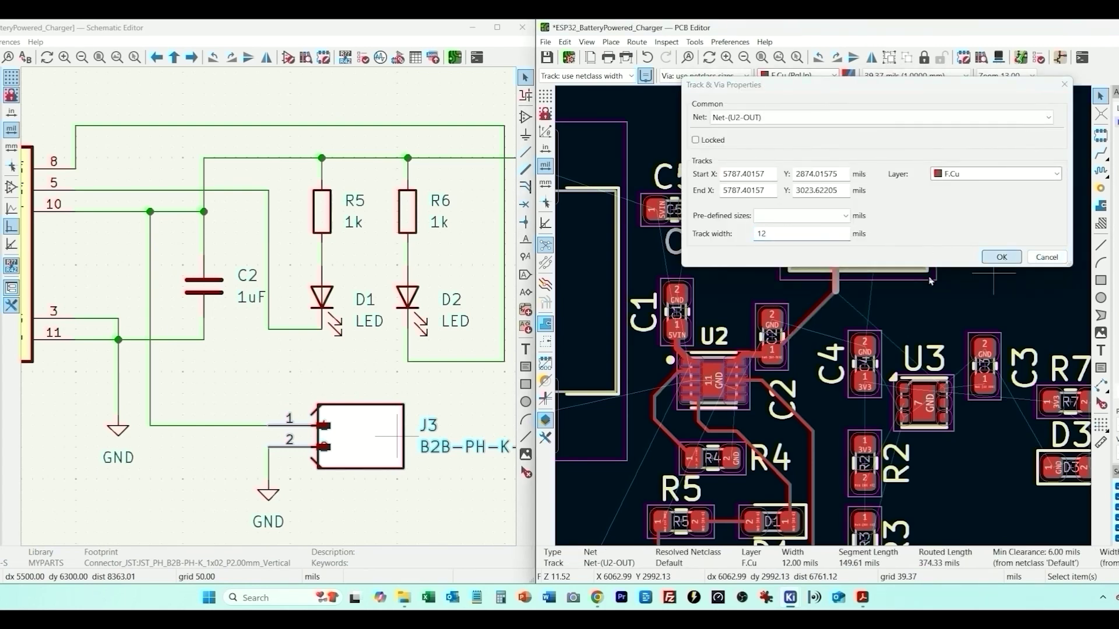
left_click(1001, 257)
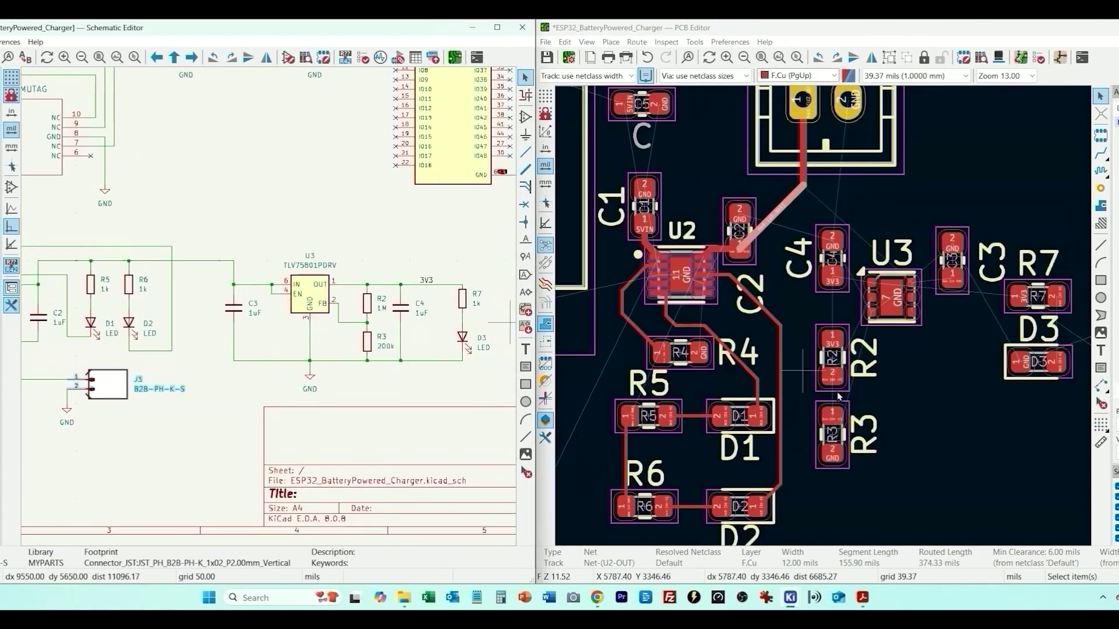
Step: Route a straight Net-(U2-OUT) track from U3's pad 6 to C3's pad 1
scroll(879, 331, "up", 3)
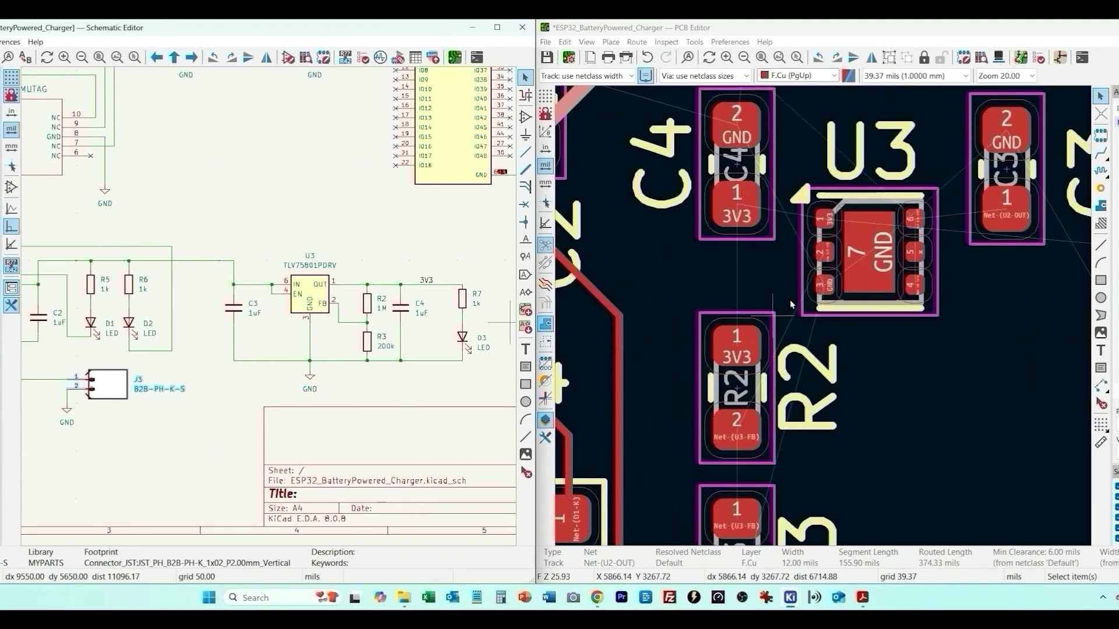
scroll(791, 304, "up", 3)
scroll(793, 335, "down", 1)
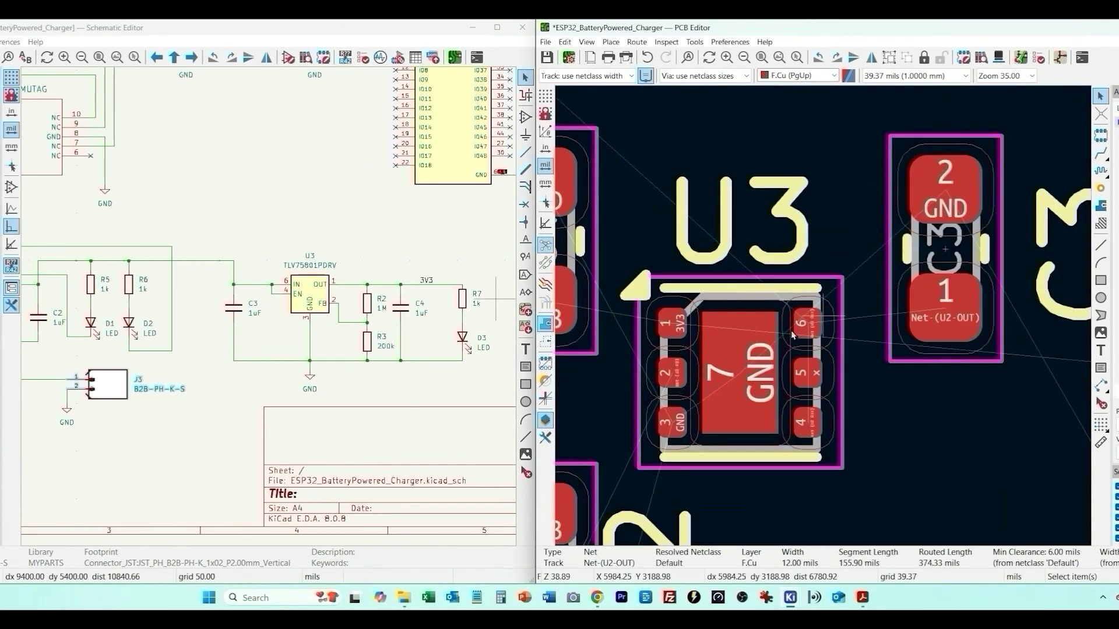
key("x")
left_click(820, 322)
left_click(933, 323)
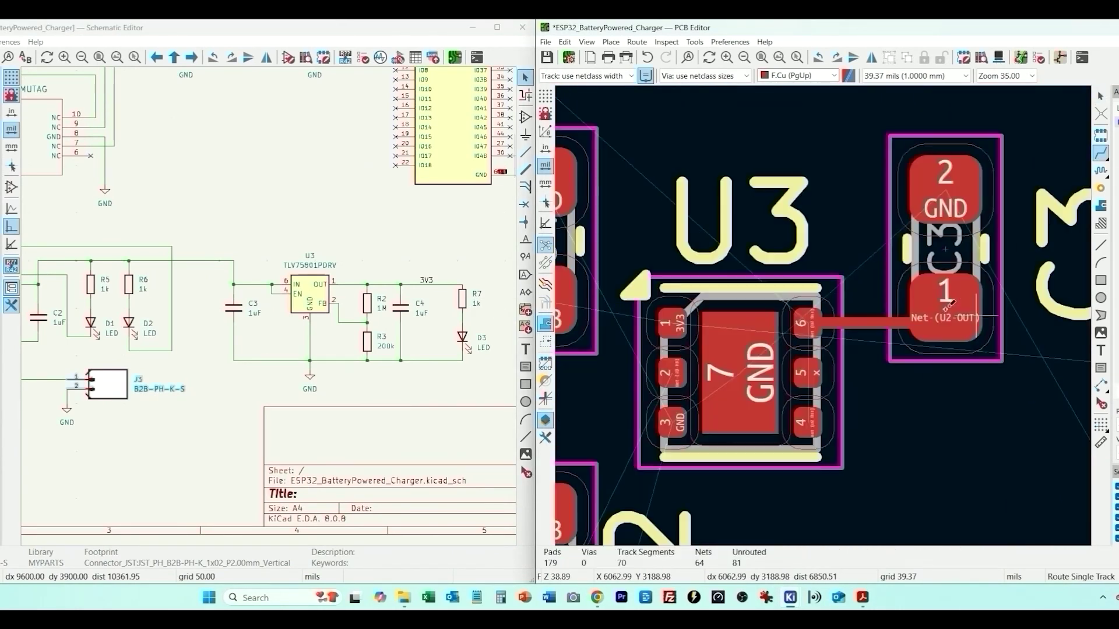
Step: Set the width of the track between U3's pad 6 and C3's pad 1 to 12 mils
key("Escape")
left_click(866, 318)
type("e")
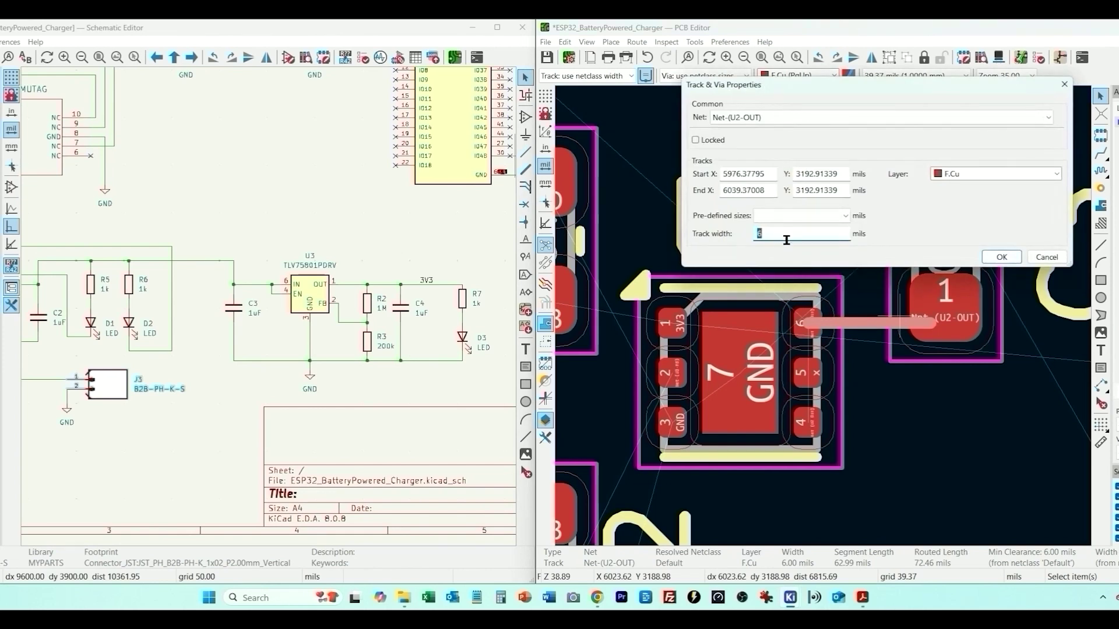
type("12")
left_click(1001, 257)
Step: Route a 12 mil Net-(U2-OUT) track from U3's pad 6 to the bend in J3's output track
scroll(1001, 262, "down", 2)
key("x")
left_click(980, 279)
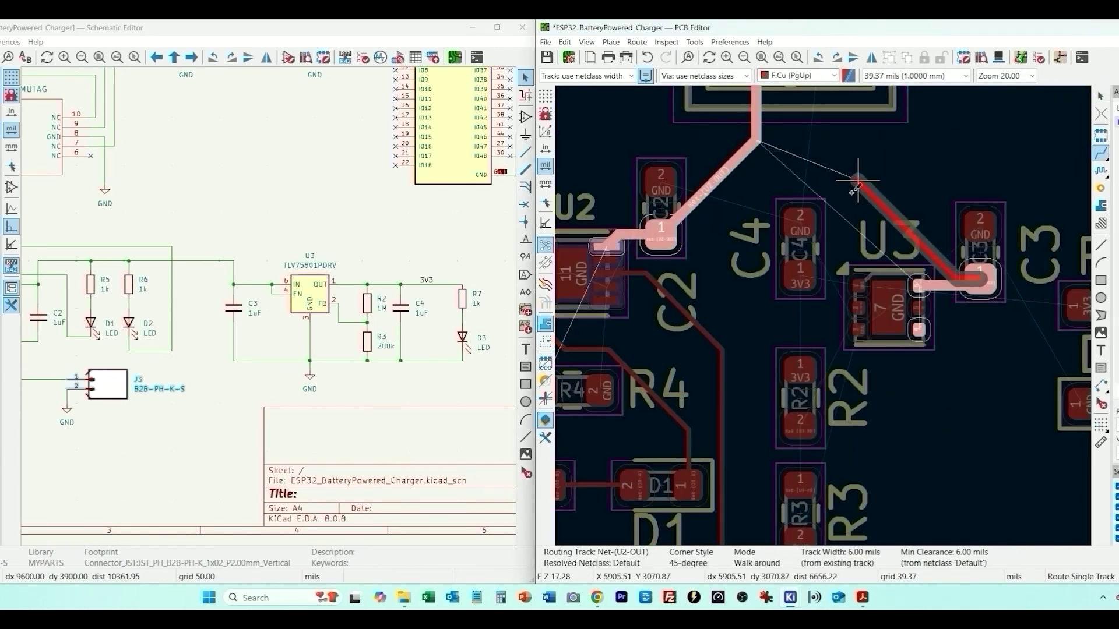
key("Escape")
left_click(919, 284)
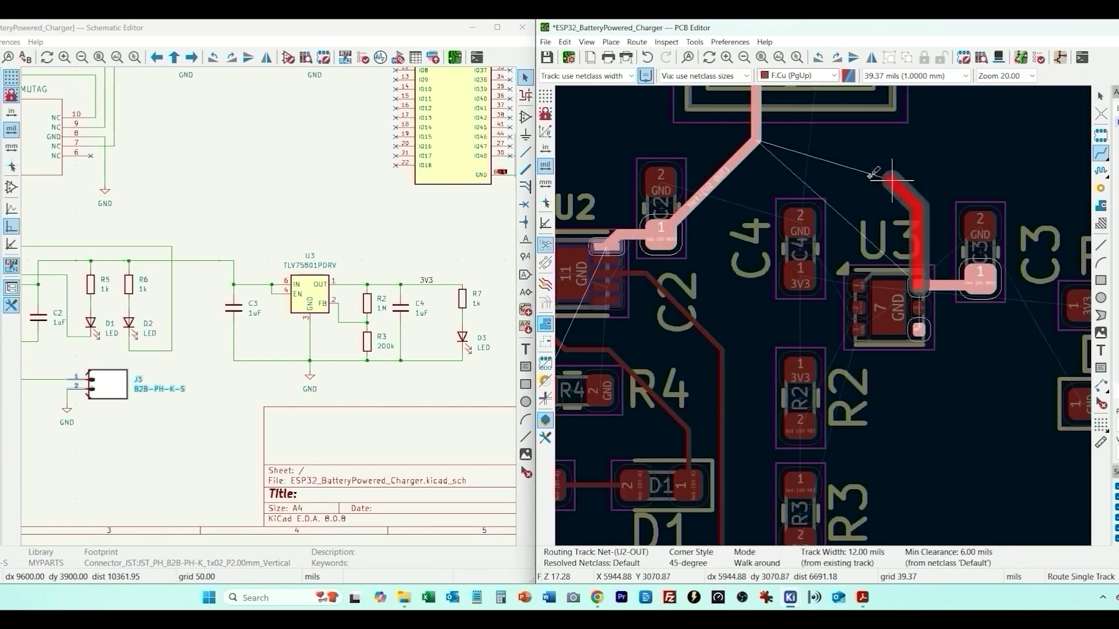
left_click(754, 142)
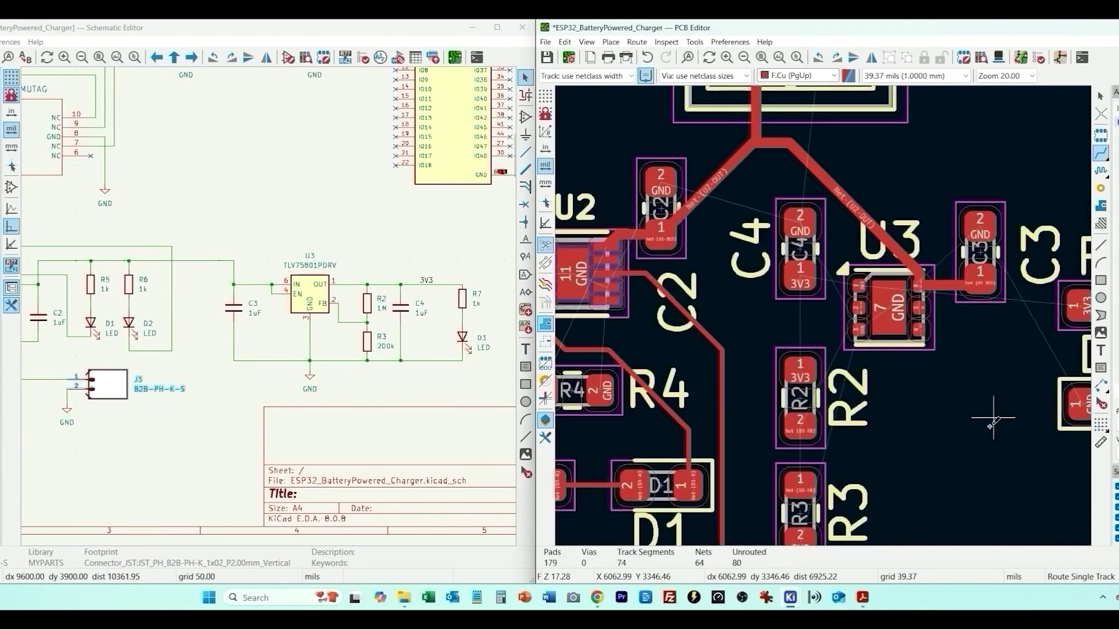
Step: Route a 6 mil Net-(U2-OUT) track from U3's pad 4 to C3's pad 1
scroll(693, 306, "up", 4)
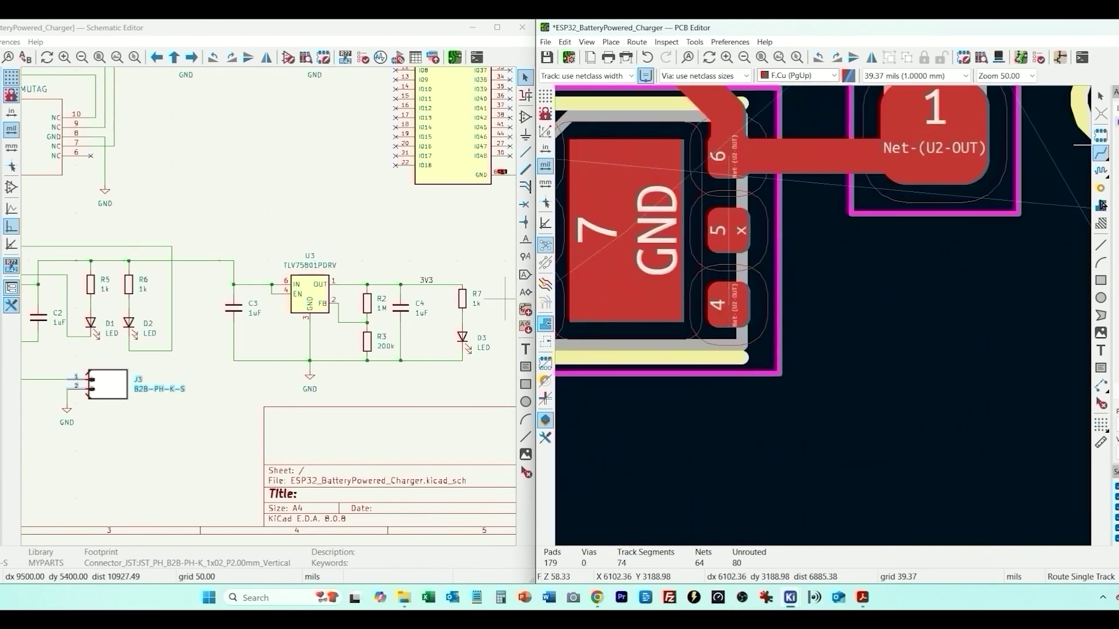
left_click(739, 300)
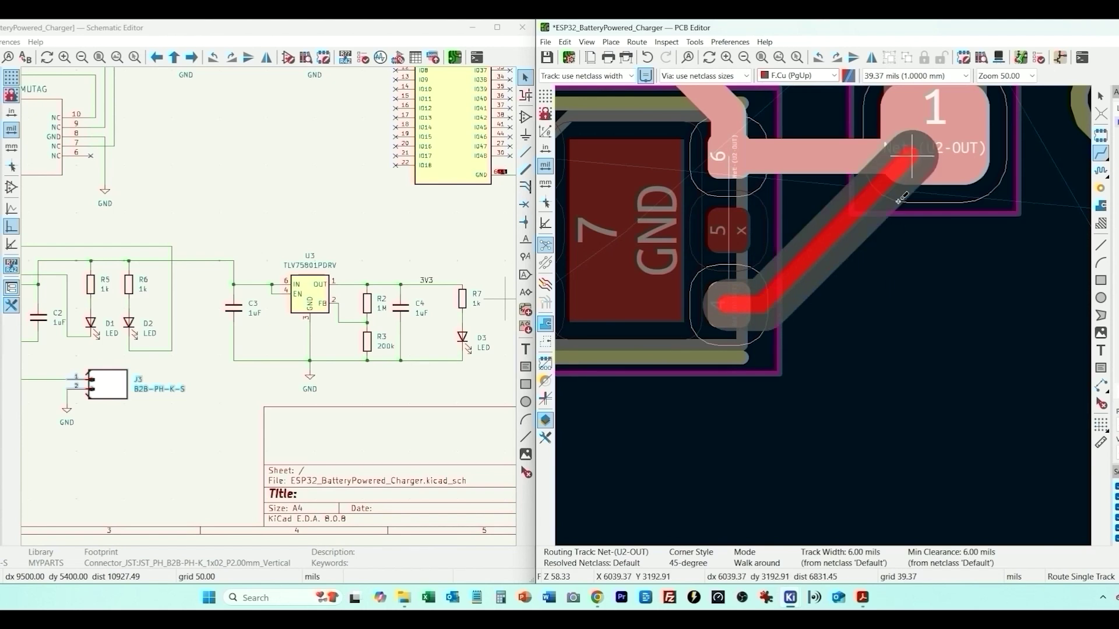
left_click(912, 168)
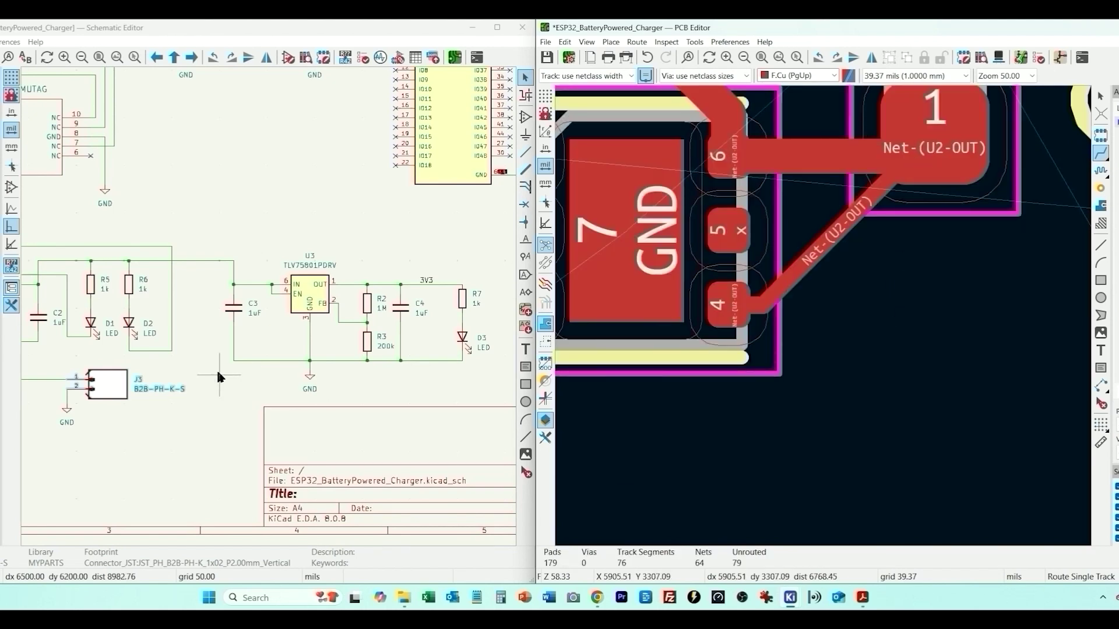
Step: Move R7 and D3 closer to the regulator circuit, placing them below C3
left_click_drag(1049, 400, 960, 219)
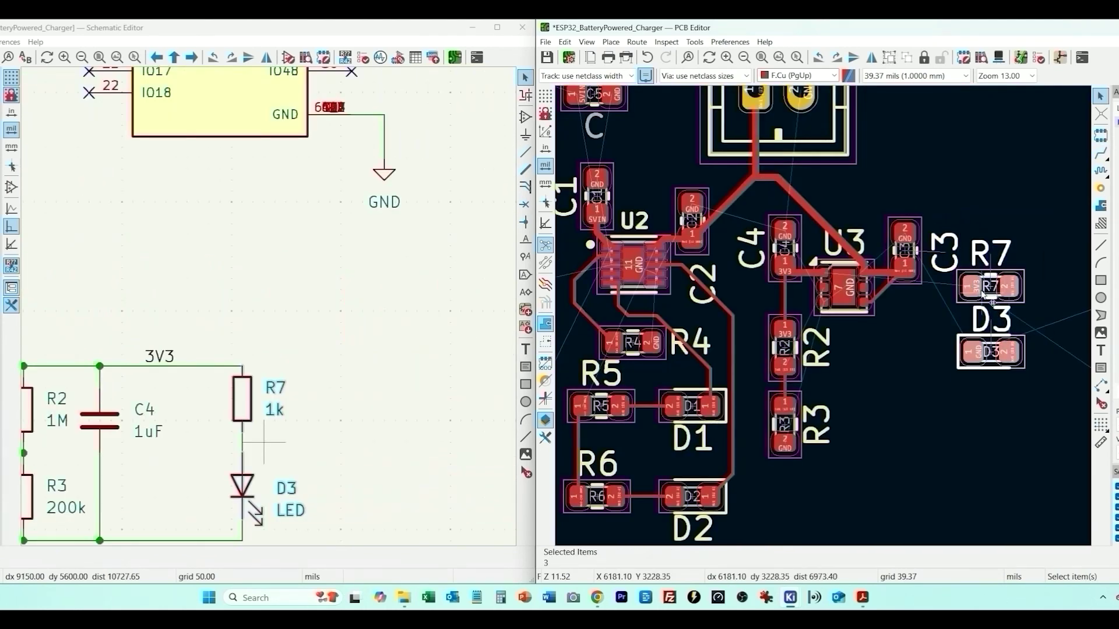
left_click_drag(982, 293, 960, 438)
key("ctrl+z")
left_click_drag(1011, 298, 957, 373)
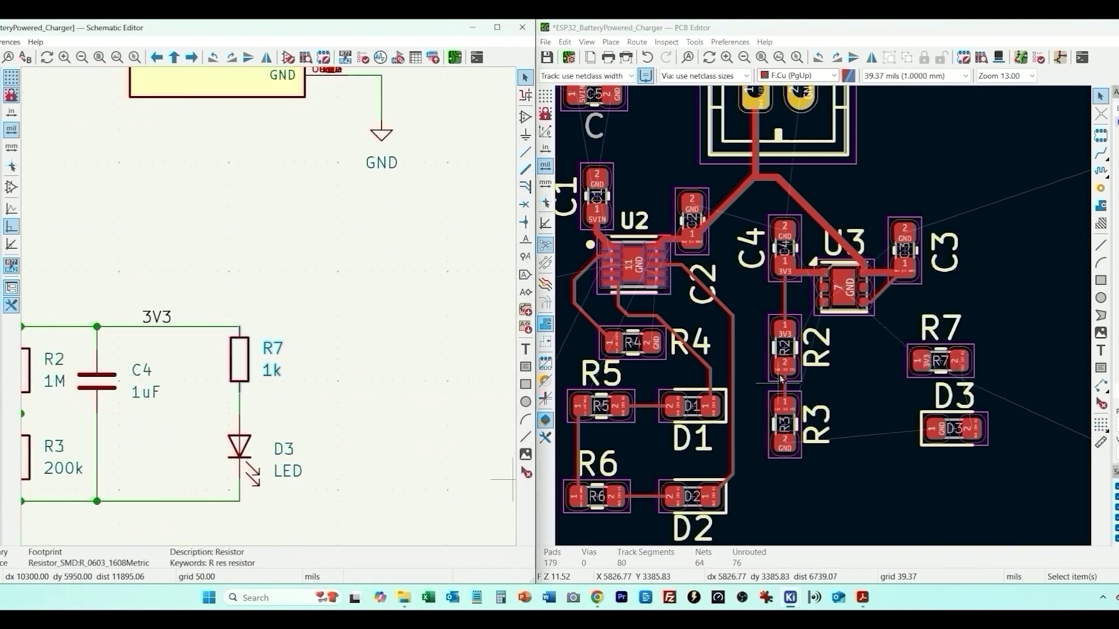
Step: Route the 3V3 track from R7's pad 1 to R2's pad 1, and connect R7's pad 2 to D3's pad 2
scroll(781, 380, "up", 1)
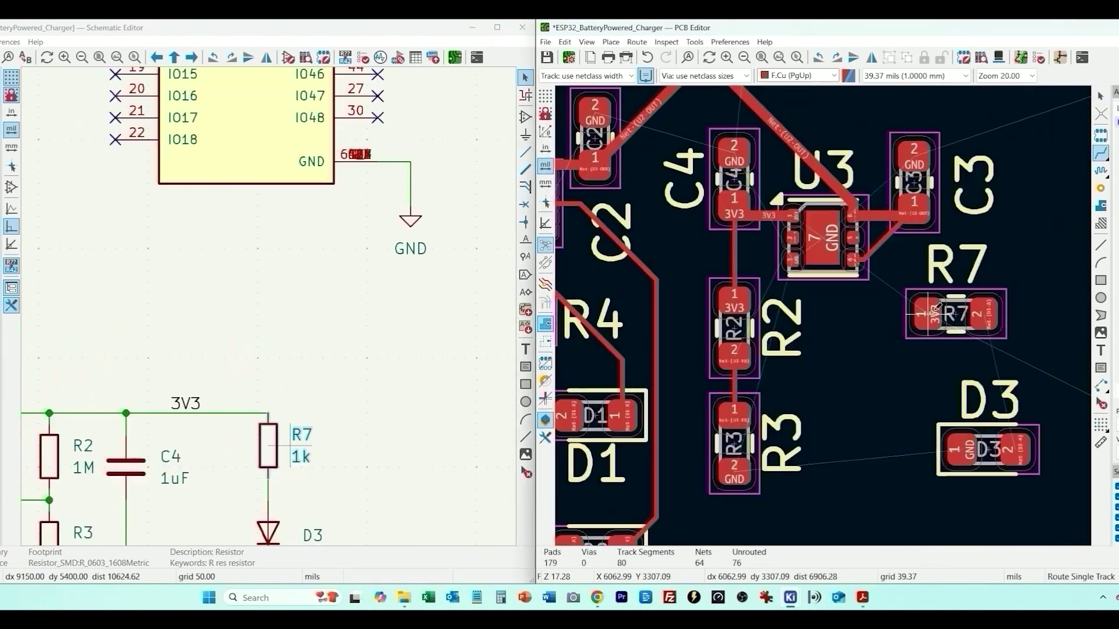
left_click(927, 314)
left_click(744, 298)
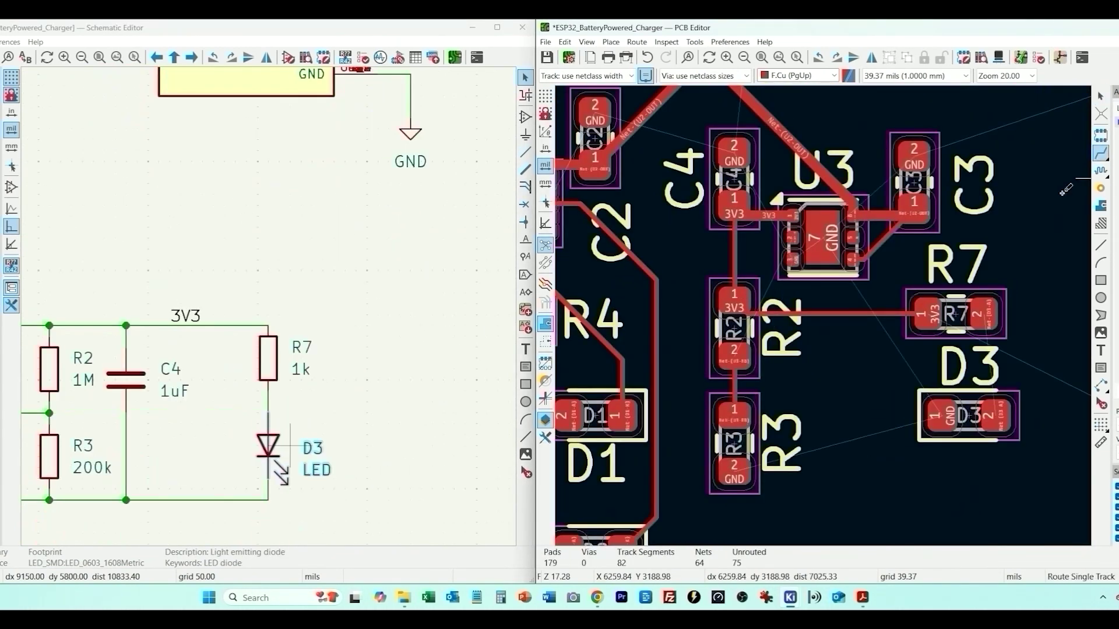
left_click(985, 315)
left_click(993, 415)
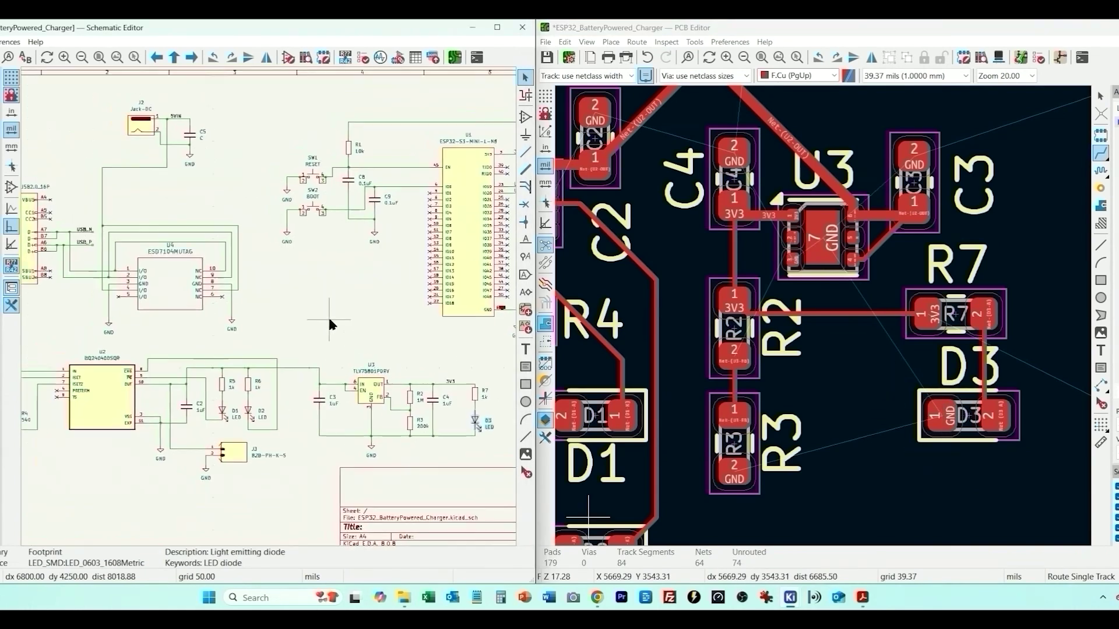
Step: Start a filled zone on the In1.Cu layer, placing its first corner just inside the board outline's upper-left corner
middle_click_drag(327, 317, 390, 351)
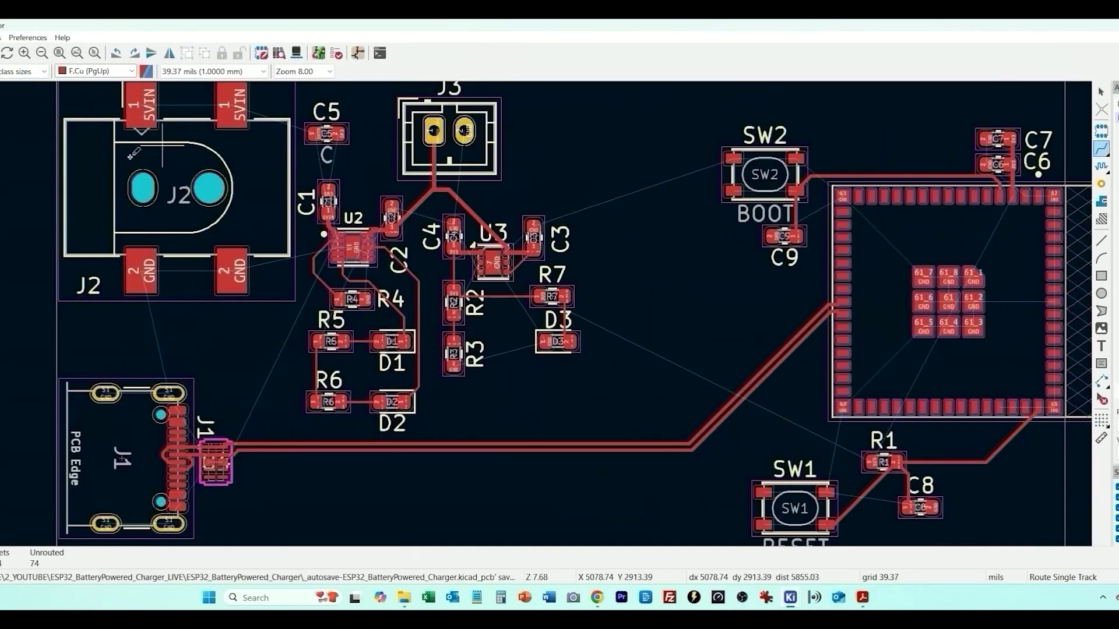
left_click(1118, 128)
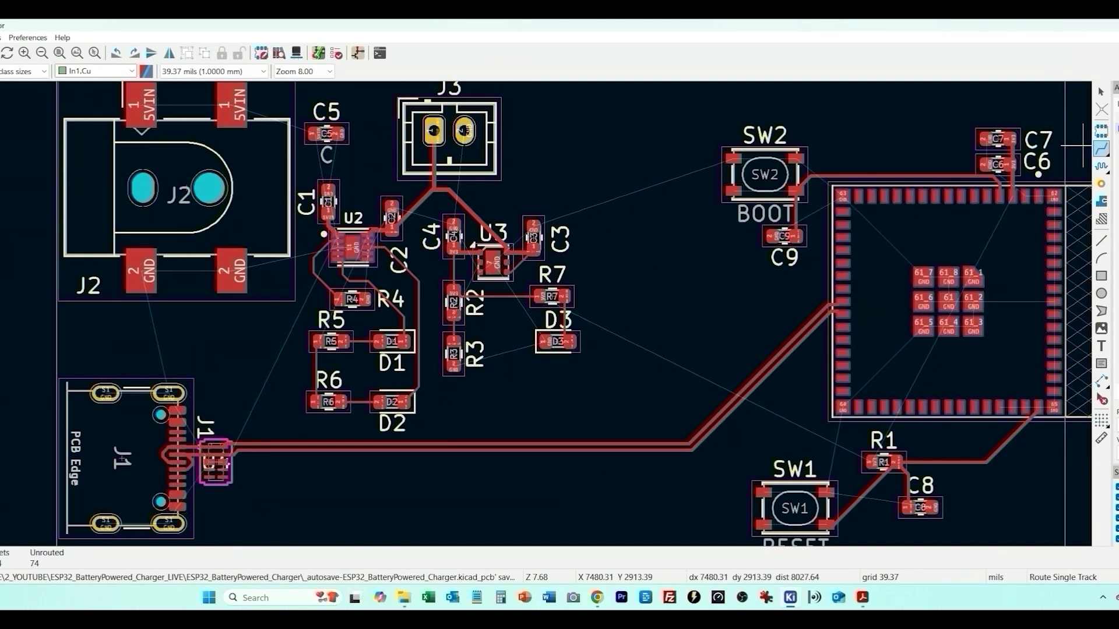
left_click(1101, 276)
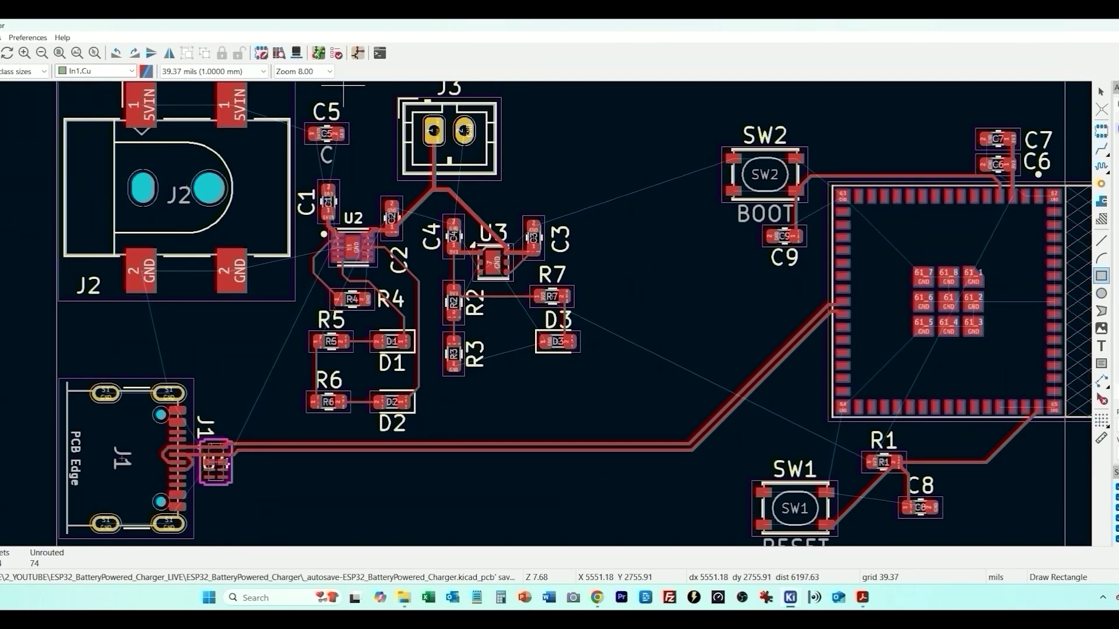
left_click(60, 94)
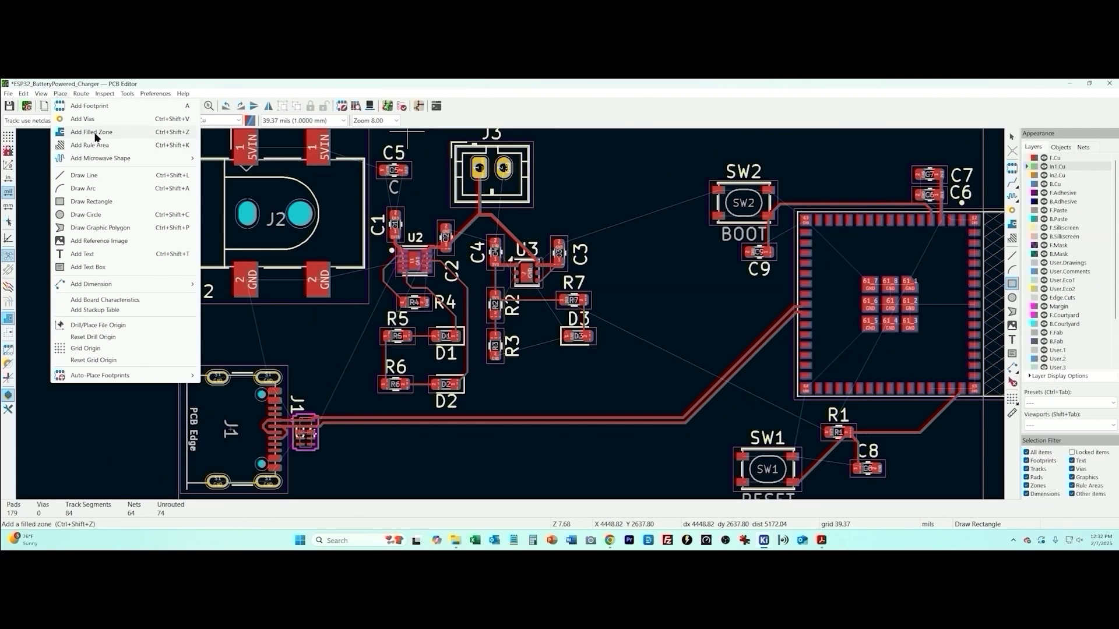
left_click(95, 132)
scroll(687, 309, "down", 3)
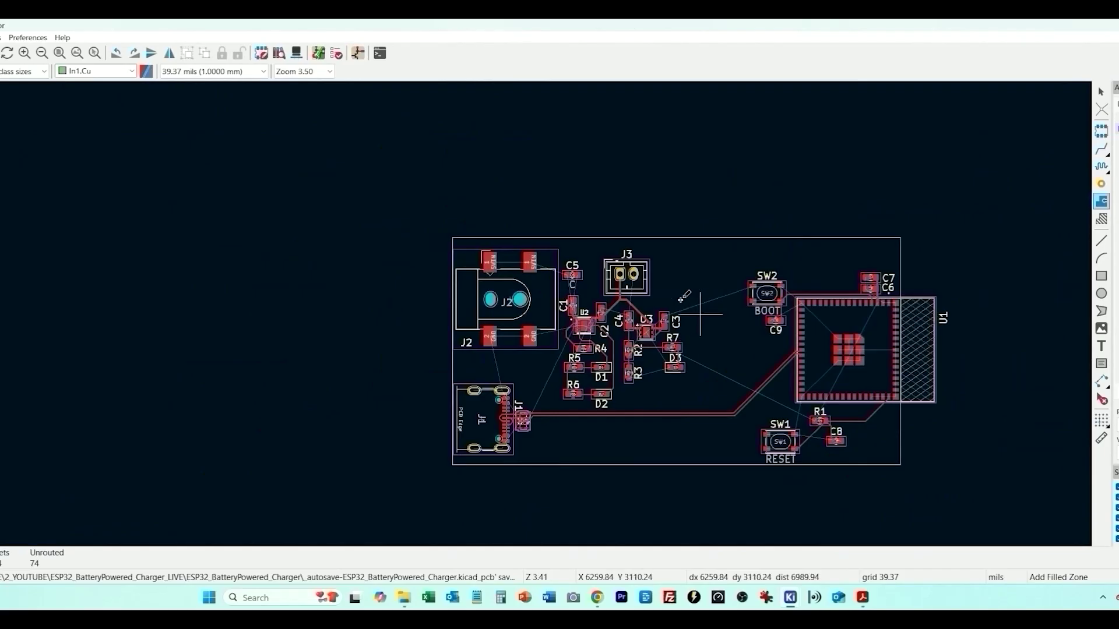
scroll(424, 289, "up", 3)
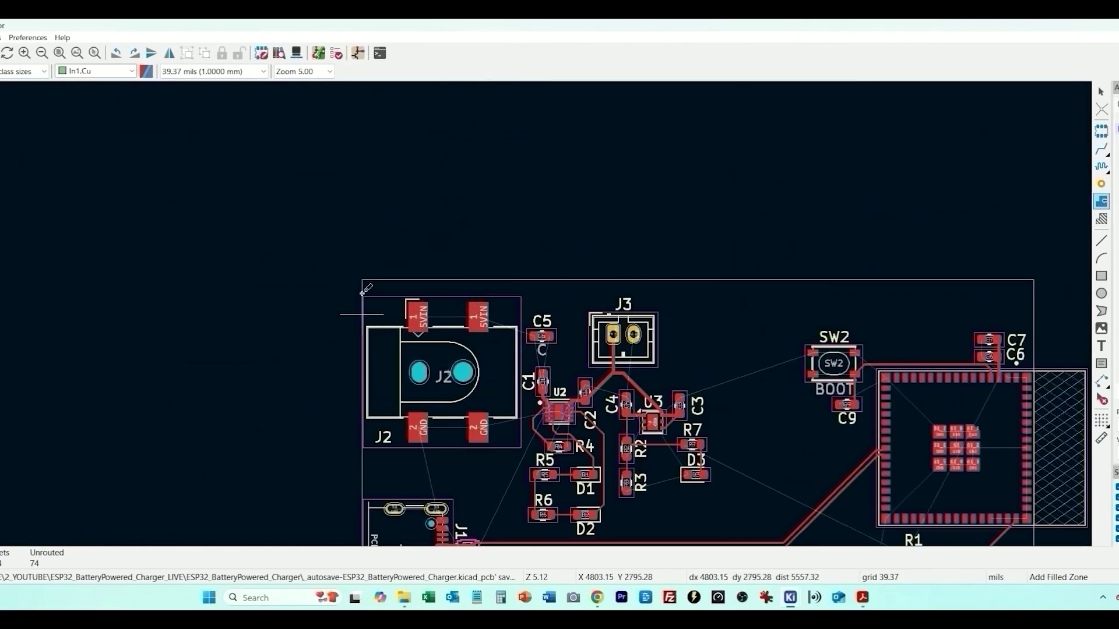
middle_click_drag(362, 291, 209, 154)
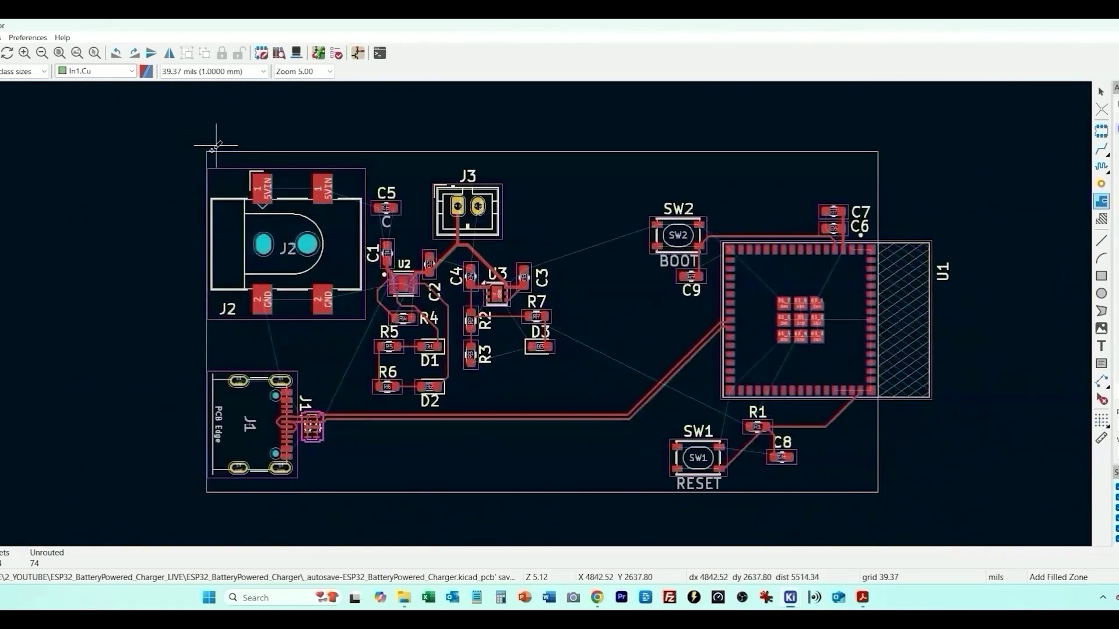
left_click(216, 156)
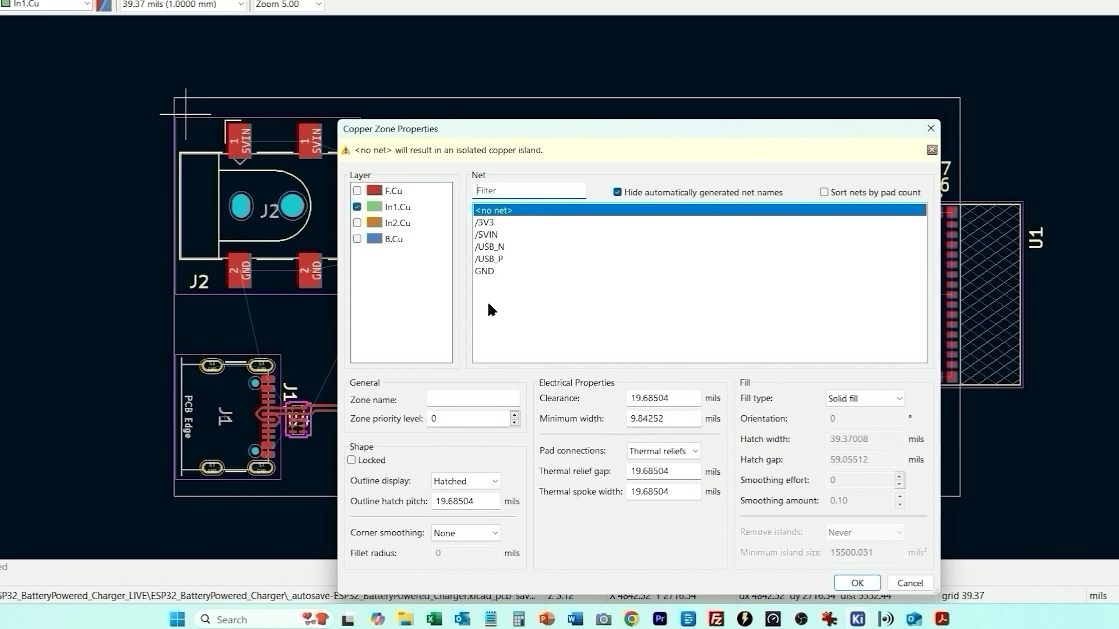
Step: Assign the zone to net GND, name it GND, and set 6 mil clearance, 6 mil minimum width and solid pad connections
left_click(485, 271)
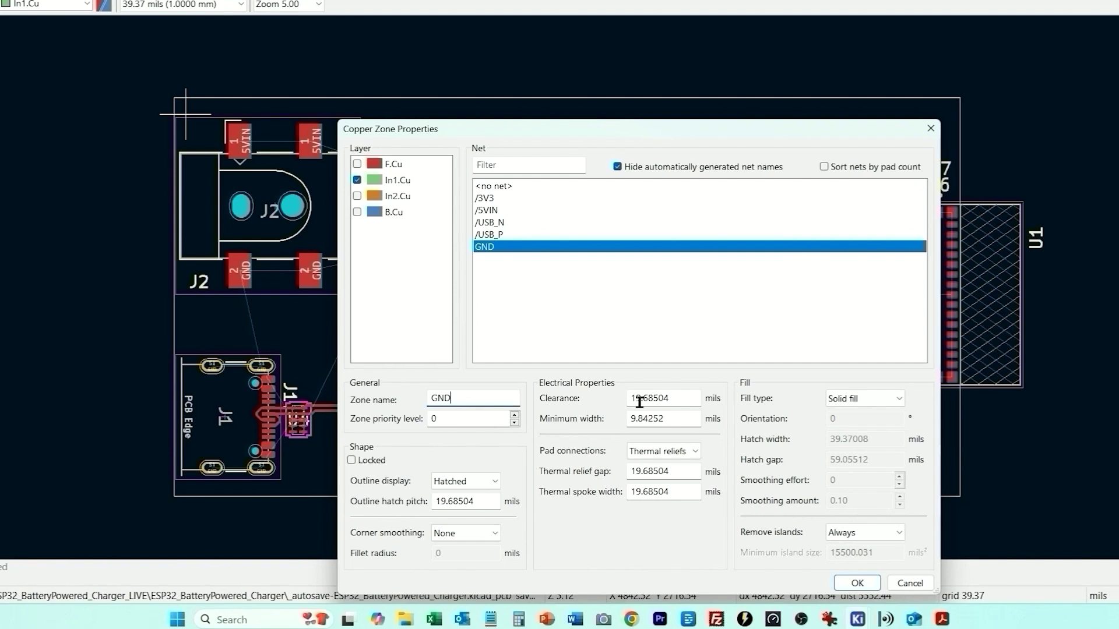
type("6")
double_click(653, 416)
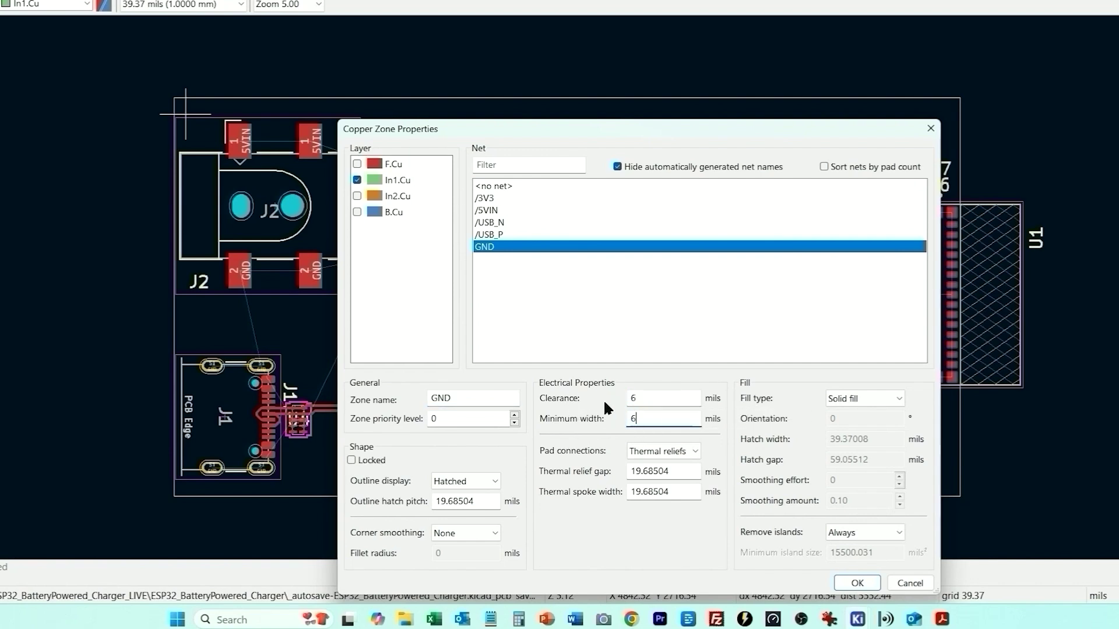
left_click(662, 450)
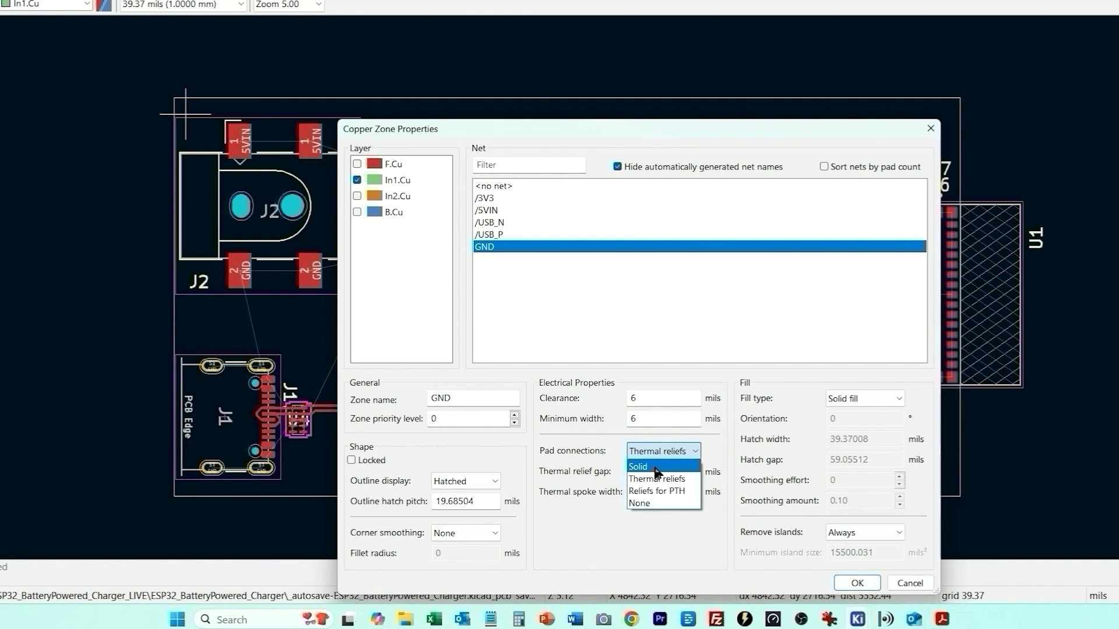
left_click(657, 468)
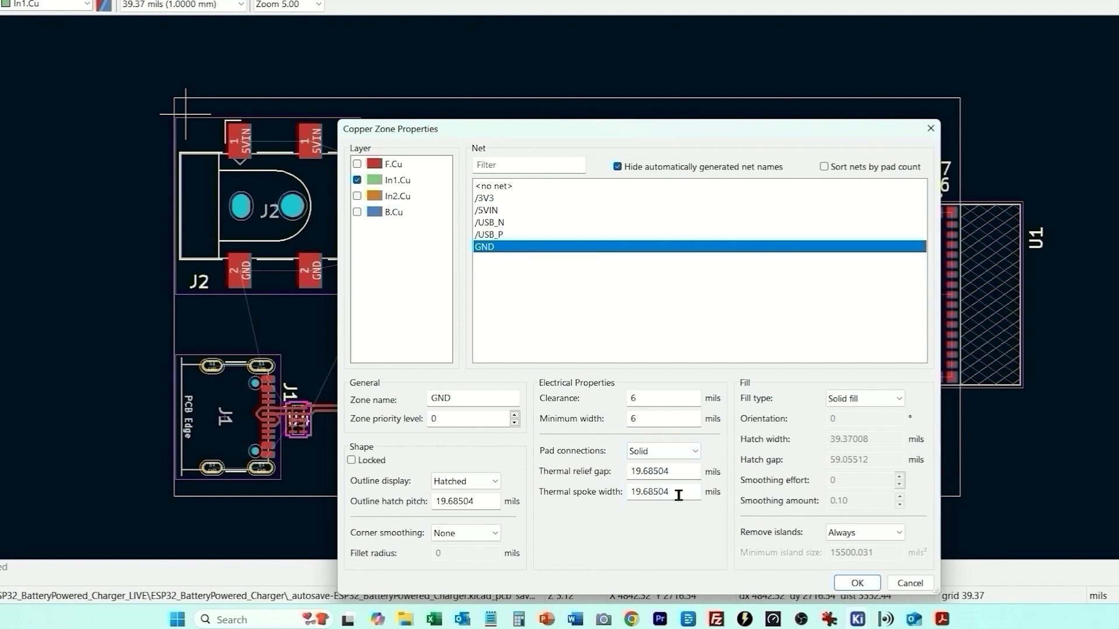
left_click(857, 583)
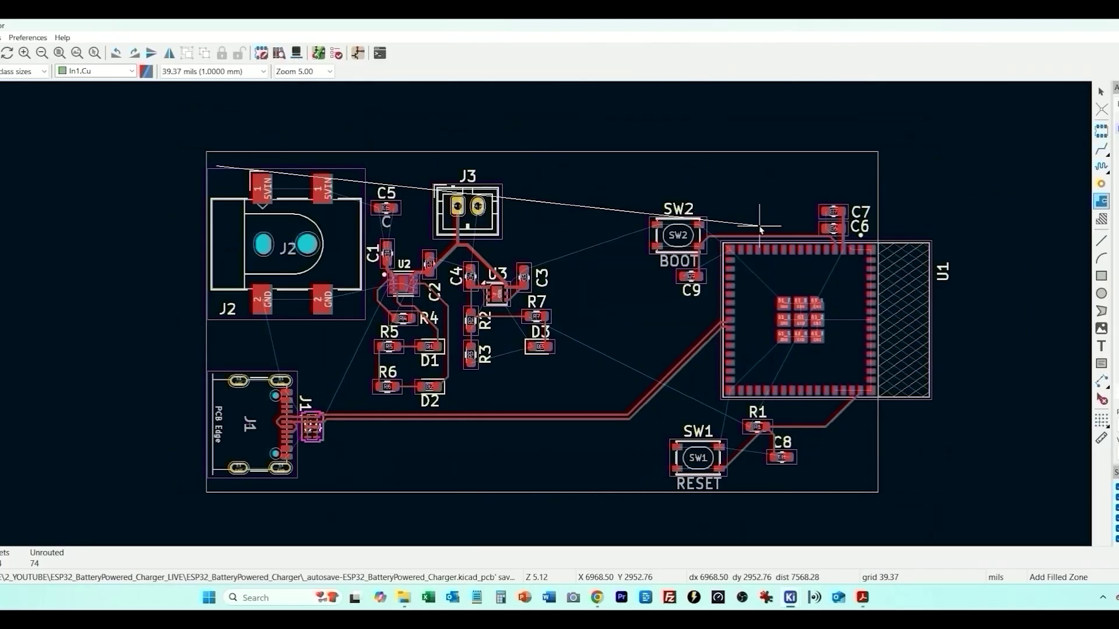
Step: Draw the GND zone's rectangular outline just inside the board edges and close it at its first corner
left_click(870, 166)
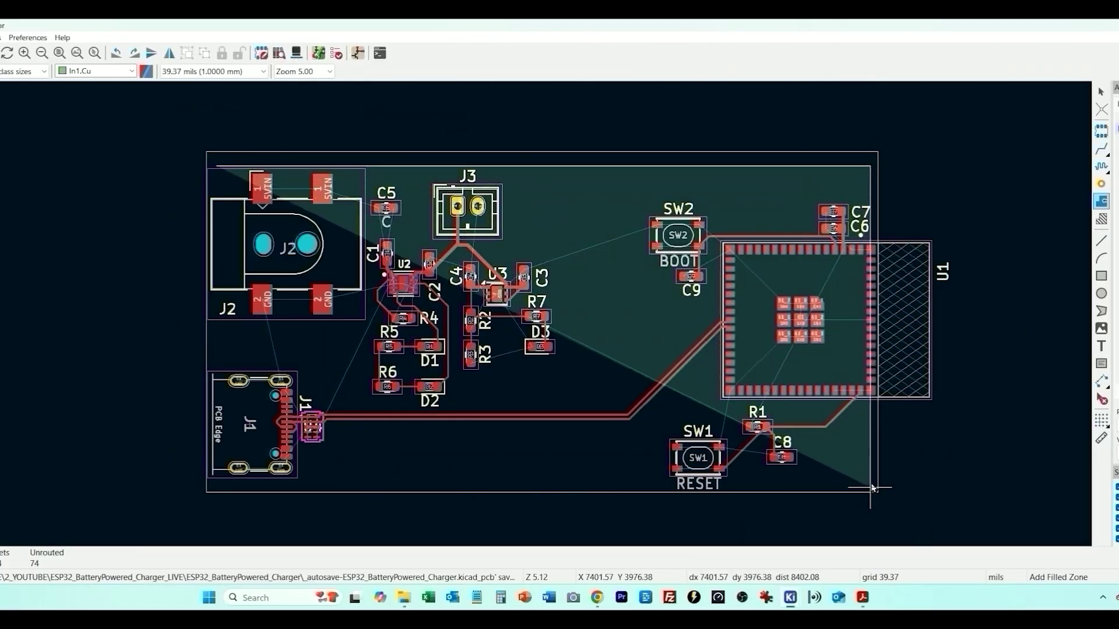
left_click(872, 481)
left_click(217, 480)
left_click(217, 166)
key("Escape")
Step: Place a single through via beside J2's GND pad nearest R4
scroll(329, 228, "up", 3)
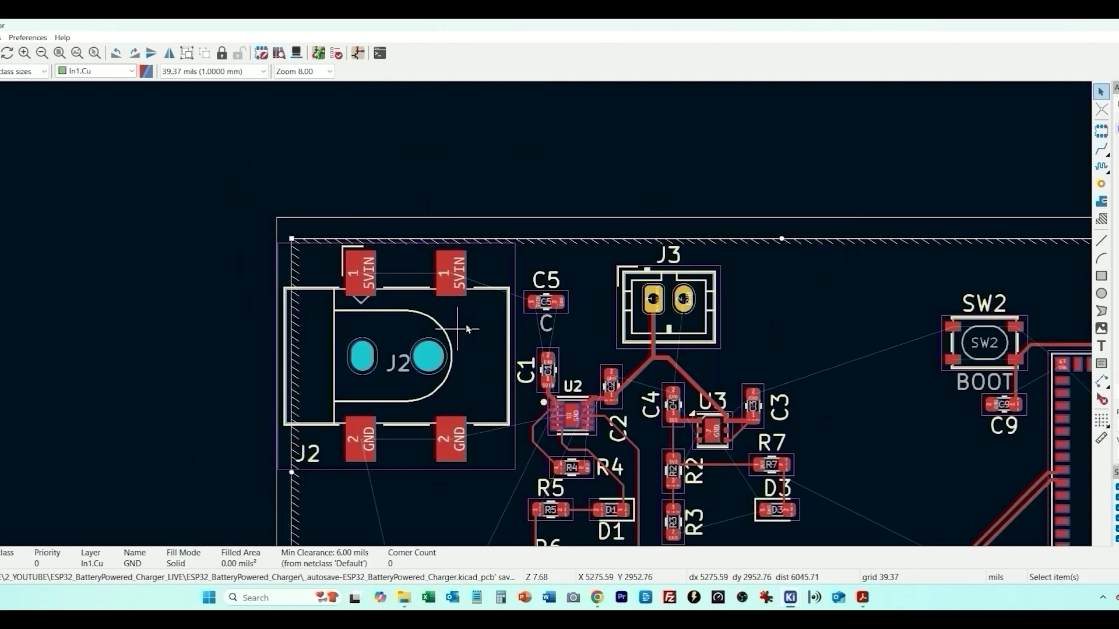
left_click(1101, 184)
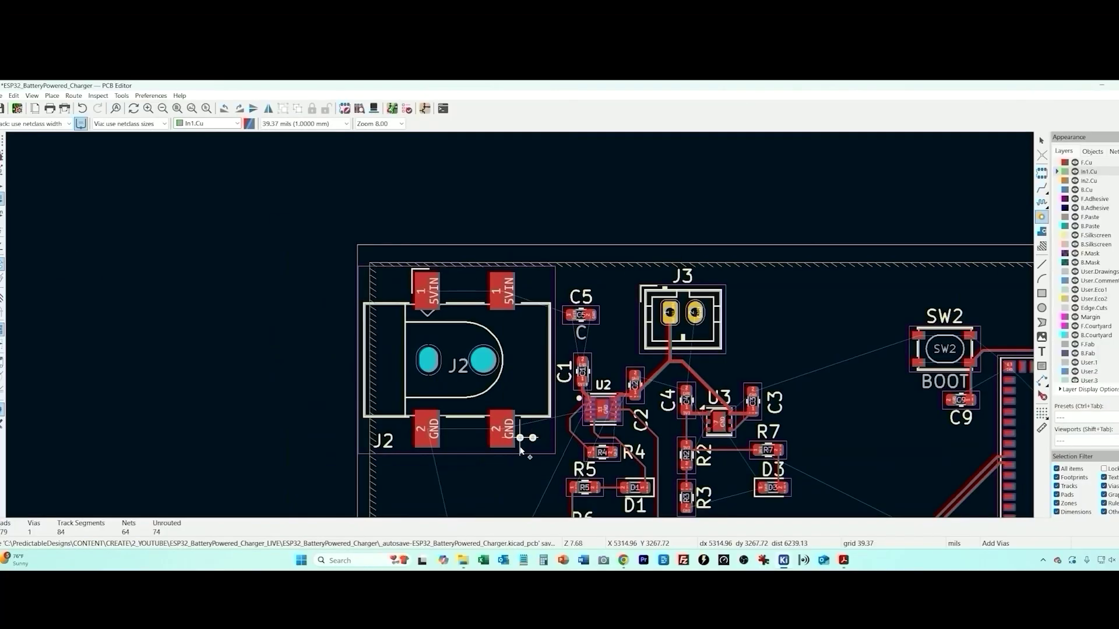
scroll(472, 461, "up", 3)
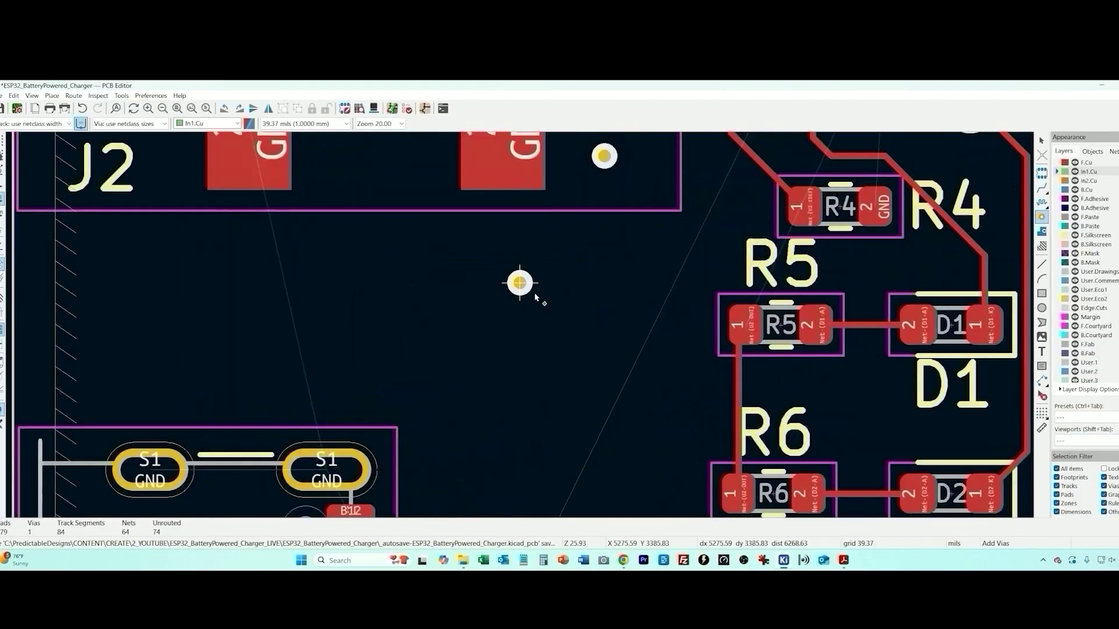
middle_click_drag(535, 251, 420, 363)
key("Escape")
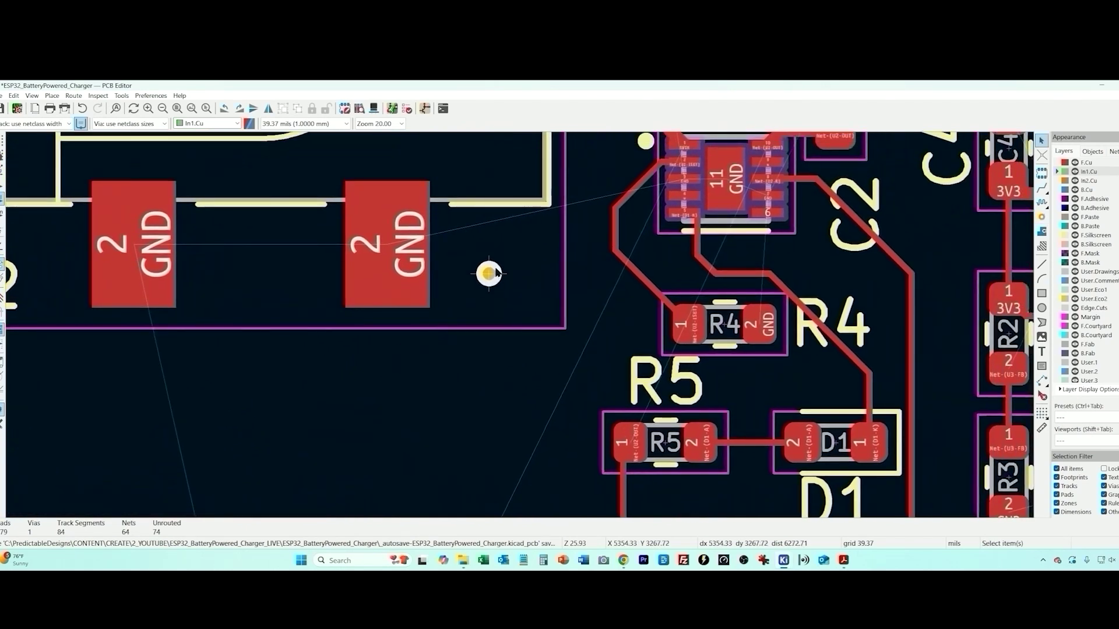
Step: Turn off automatic net updating for the via beside J2 and assign it to net GND
left_click(490, 274)
key("e")
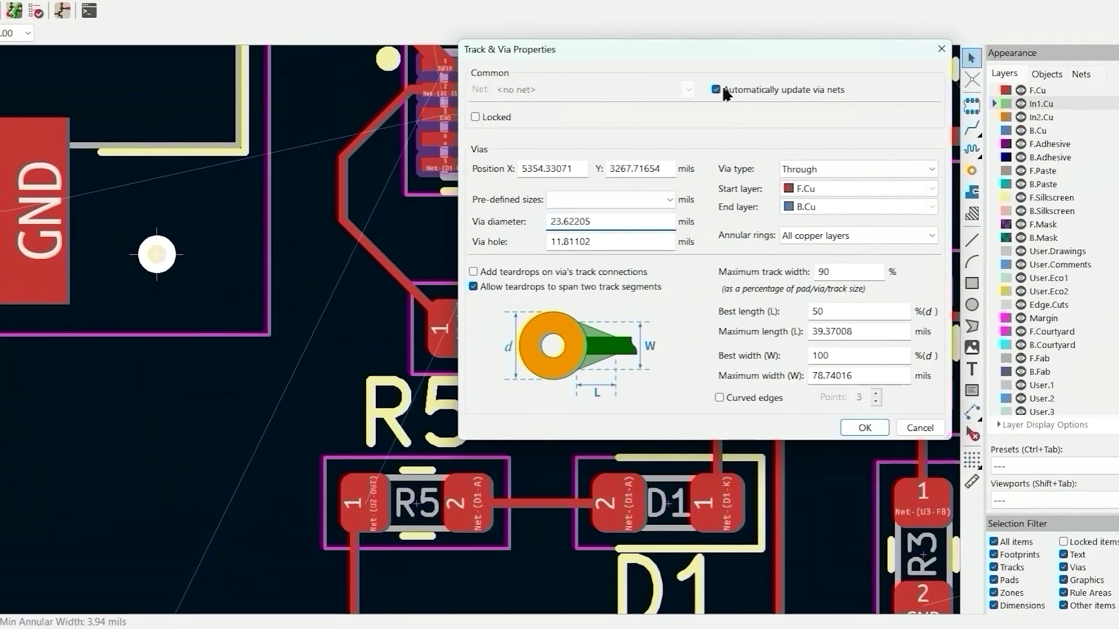
left_click(718, 88)
left_click(646, 85)
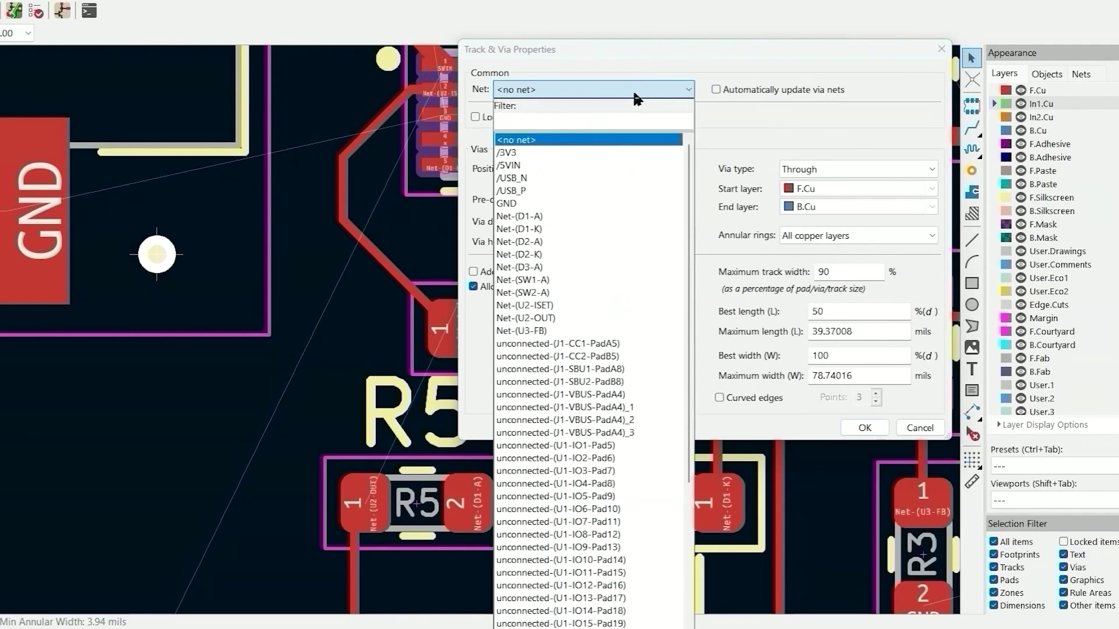
left_click(521, 203)
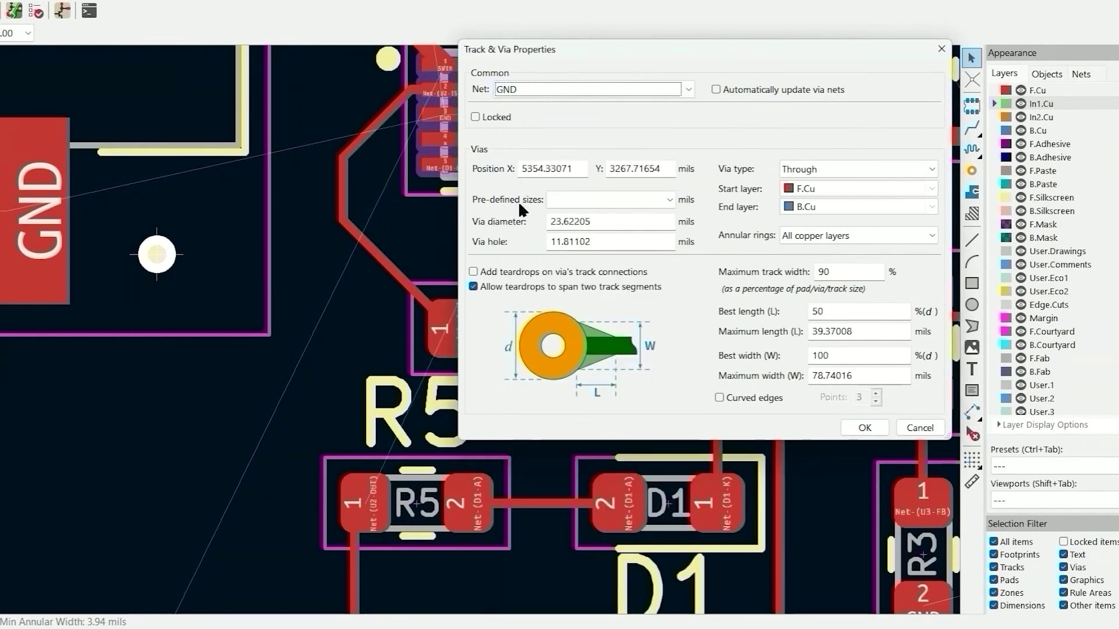
left_click(867, 431)
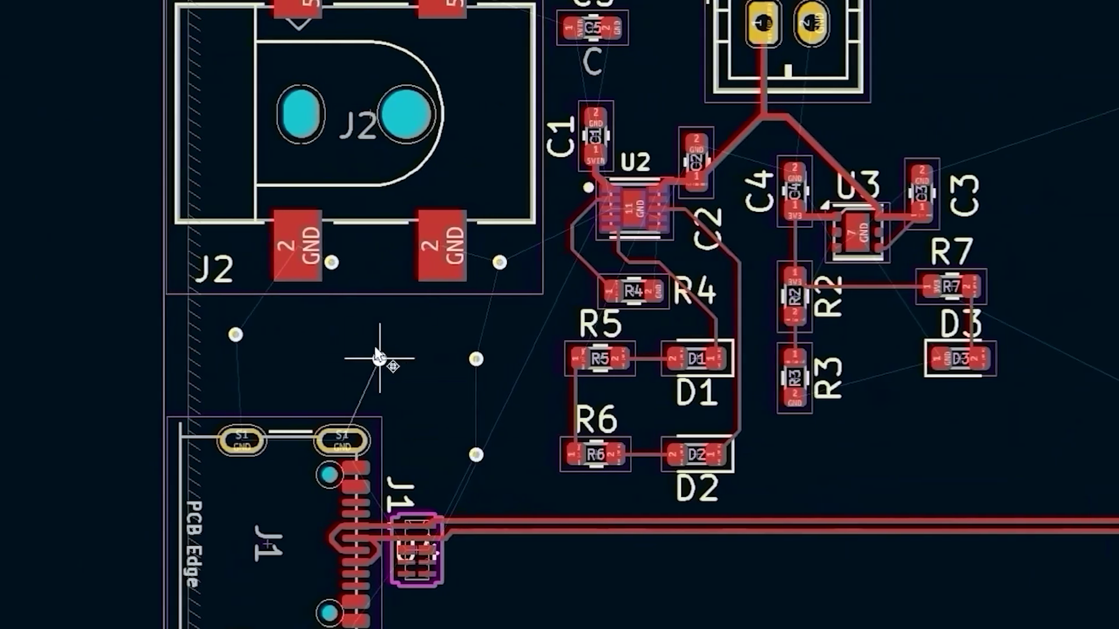
Step: Distribute copies of the GND via across the board near the GND pads, and fill all zones
left_click(338, 359)
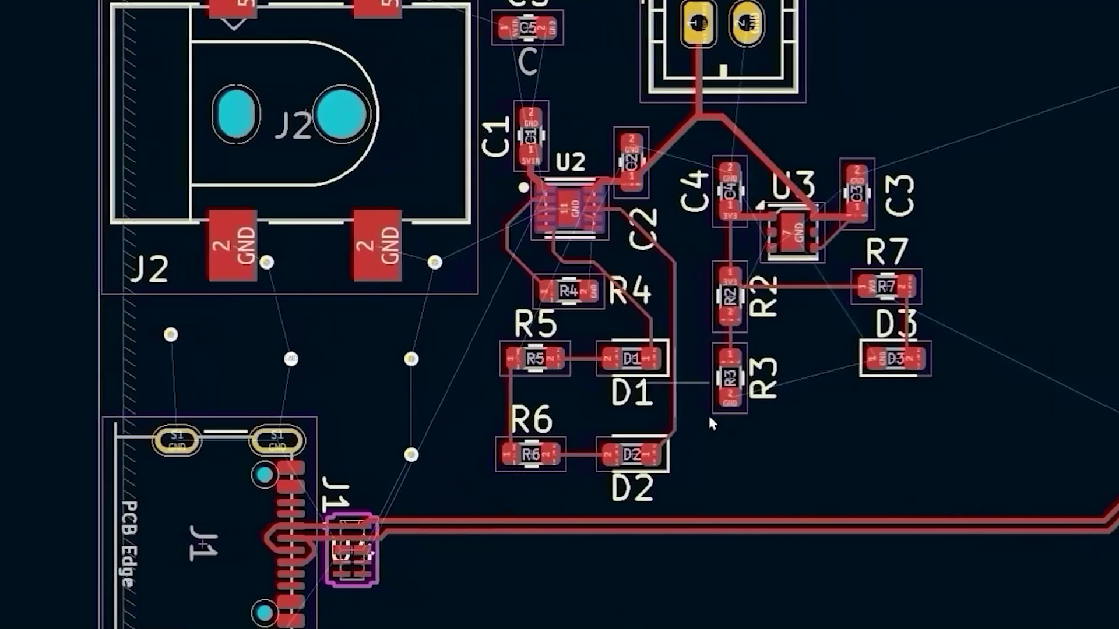
left_click(201, 484)
left_click(395, 485)
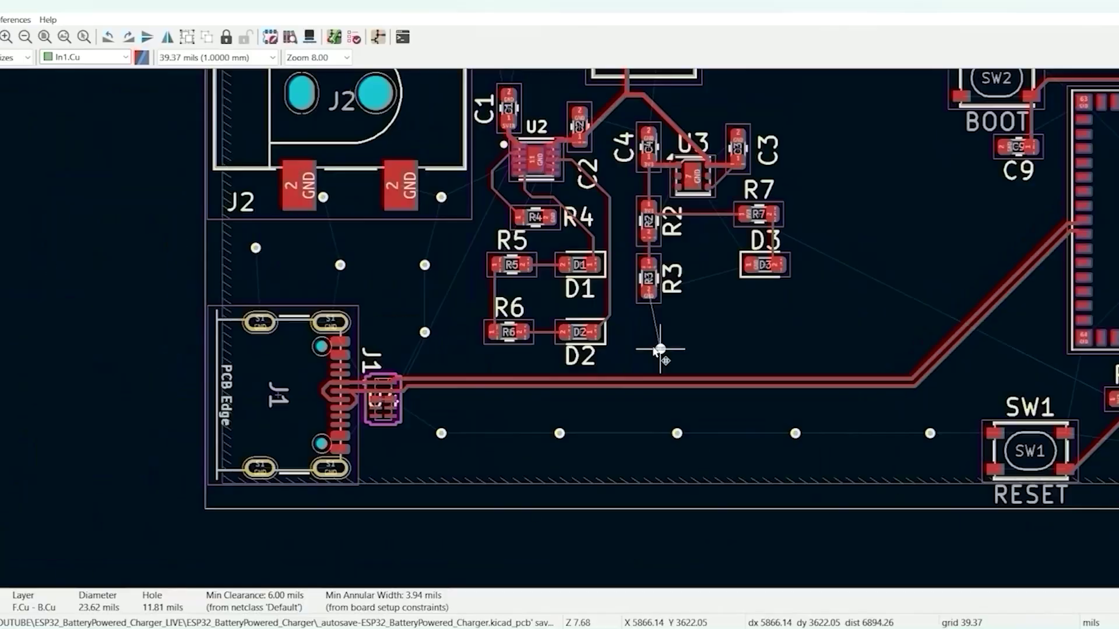
left_click(538, 451)
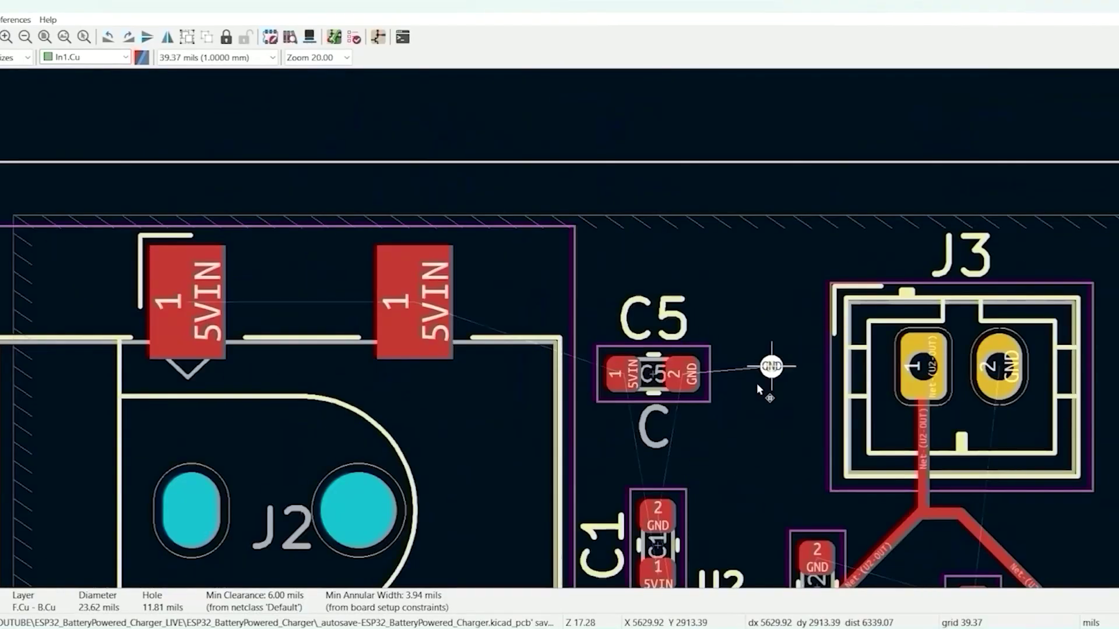
scroll(756, 383, "down", 2)
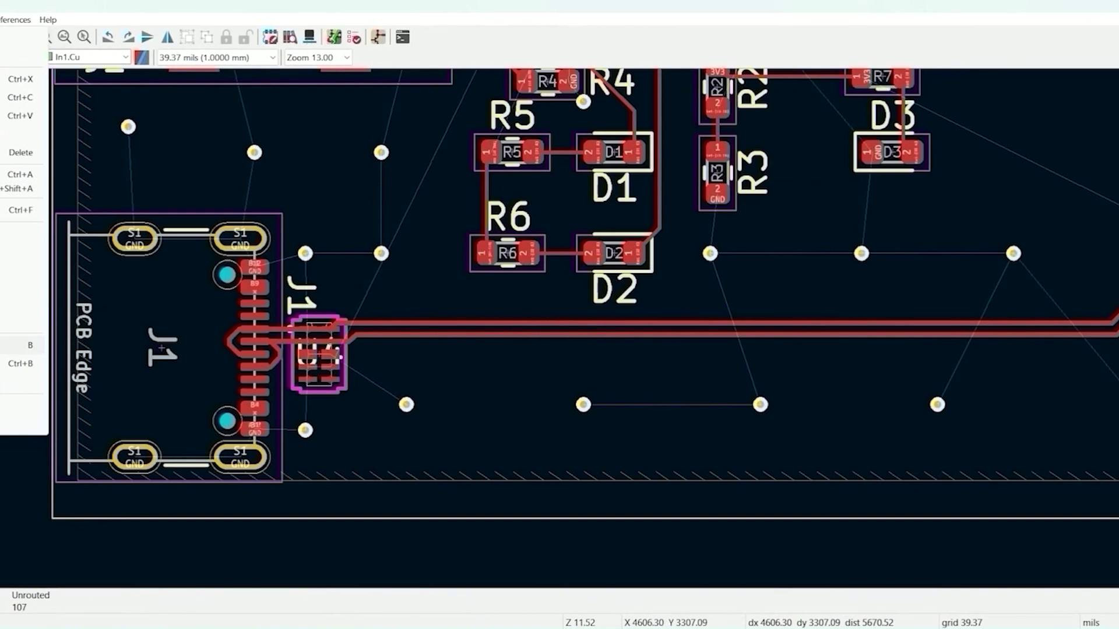
left_click(18, 345)
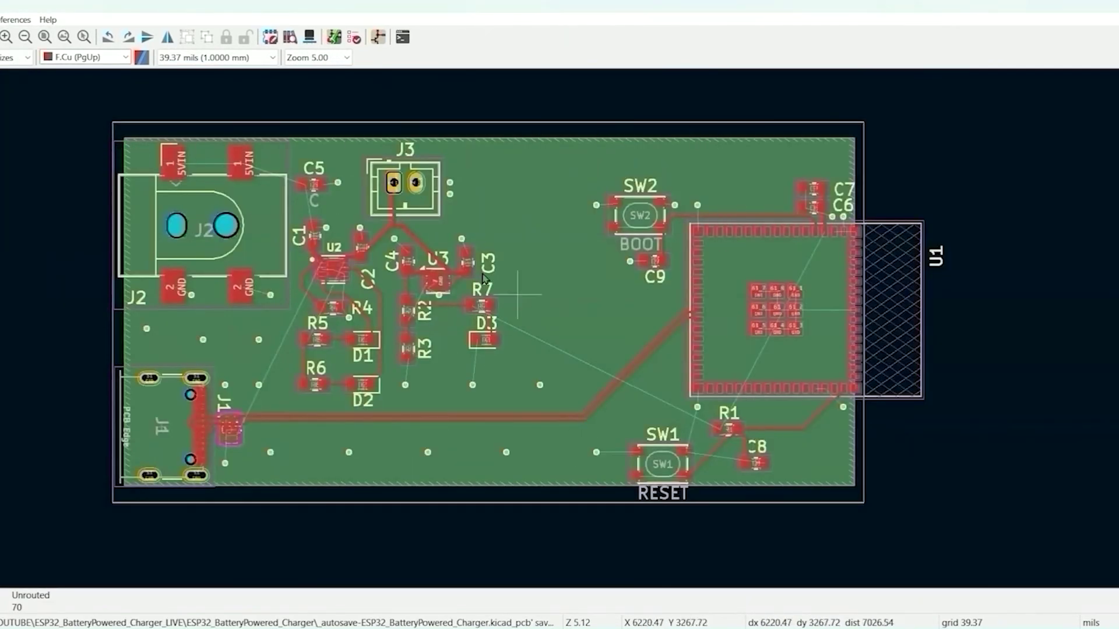
Step: Start a filled zone on In2.Cu at J2's upper-left 5VIN pad, with net /5VIN, name 5VIN, 6 mil clearance and 12 mil minimum width
scroll(324, 184, "up", 5)
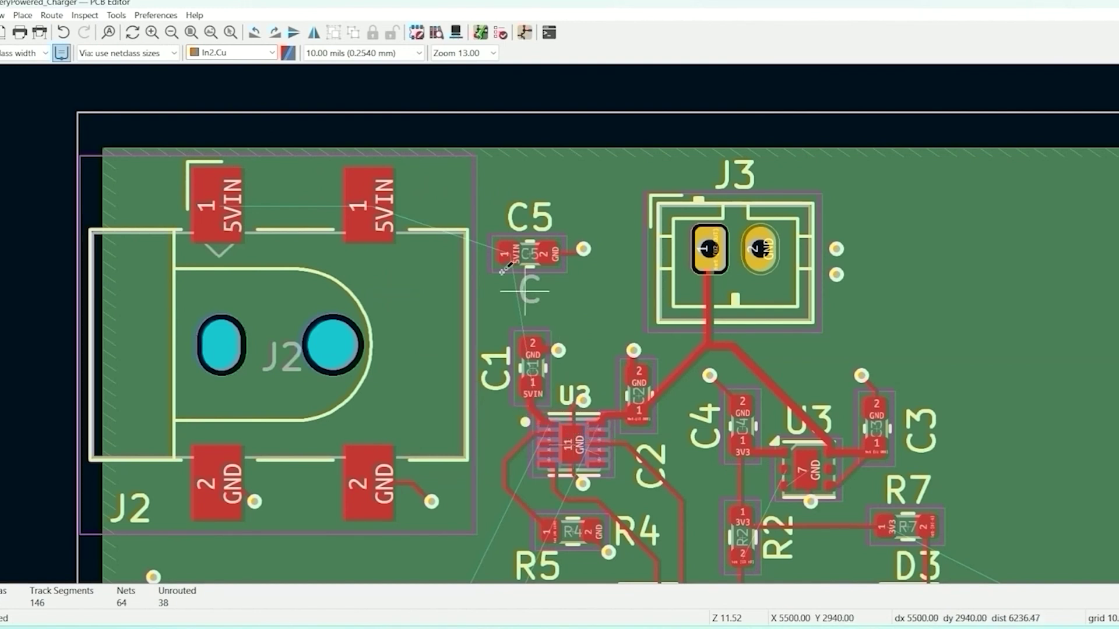
left_click(22, 17)
left_click(70, 67)
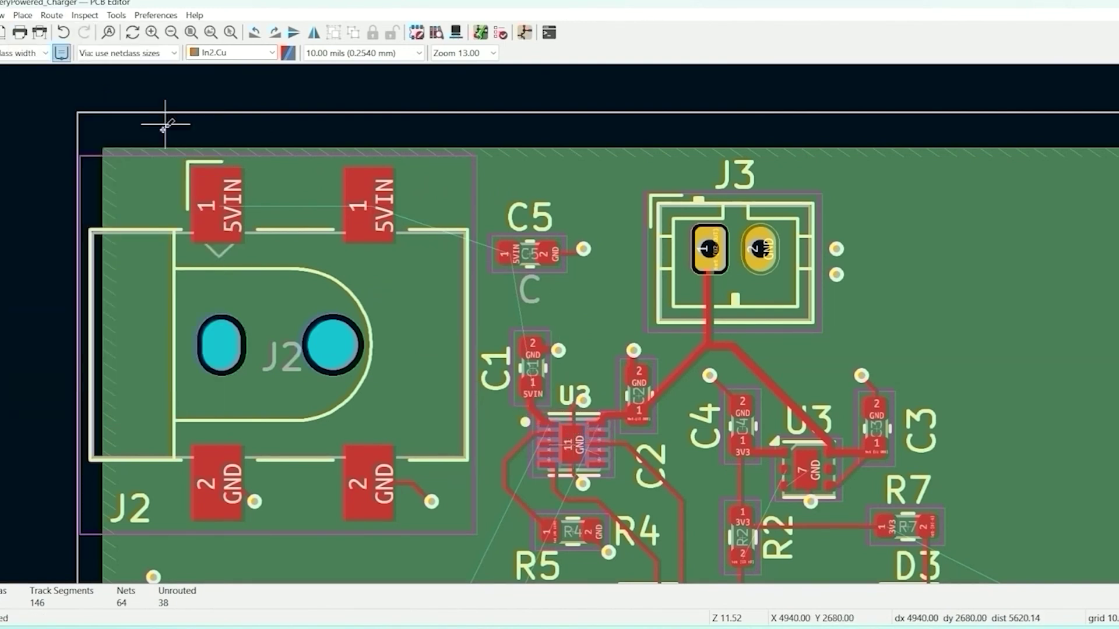
left_click(178, 169)
type("5VIN")
double_click(826, 430)
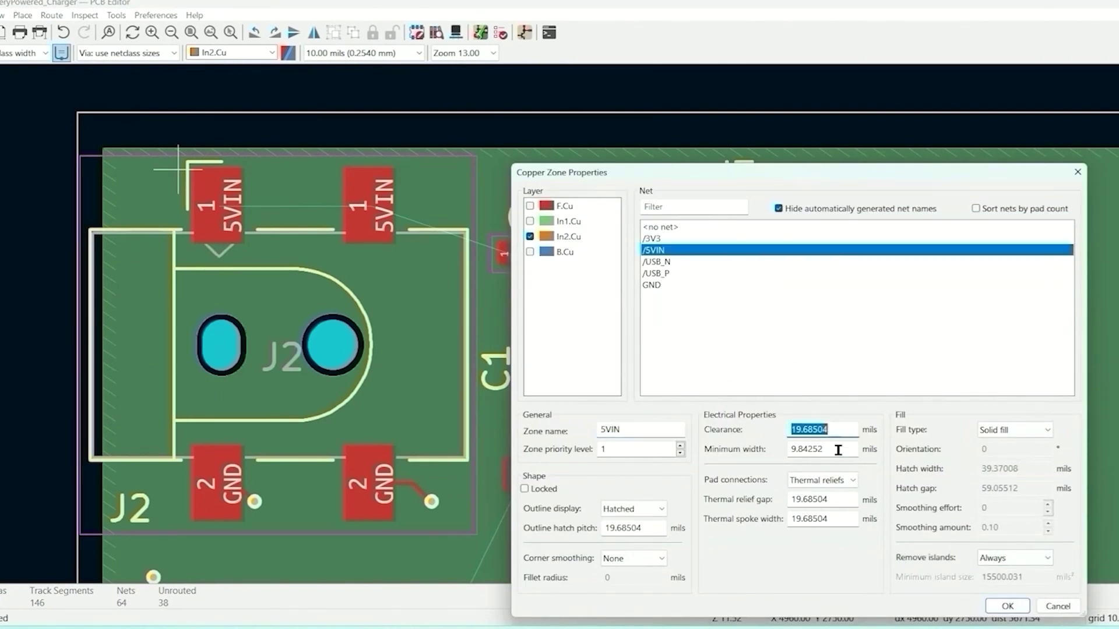
type("6")
double_click(825, 449)
type("12")
key("Return")
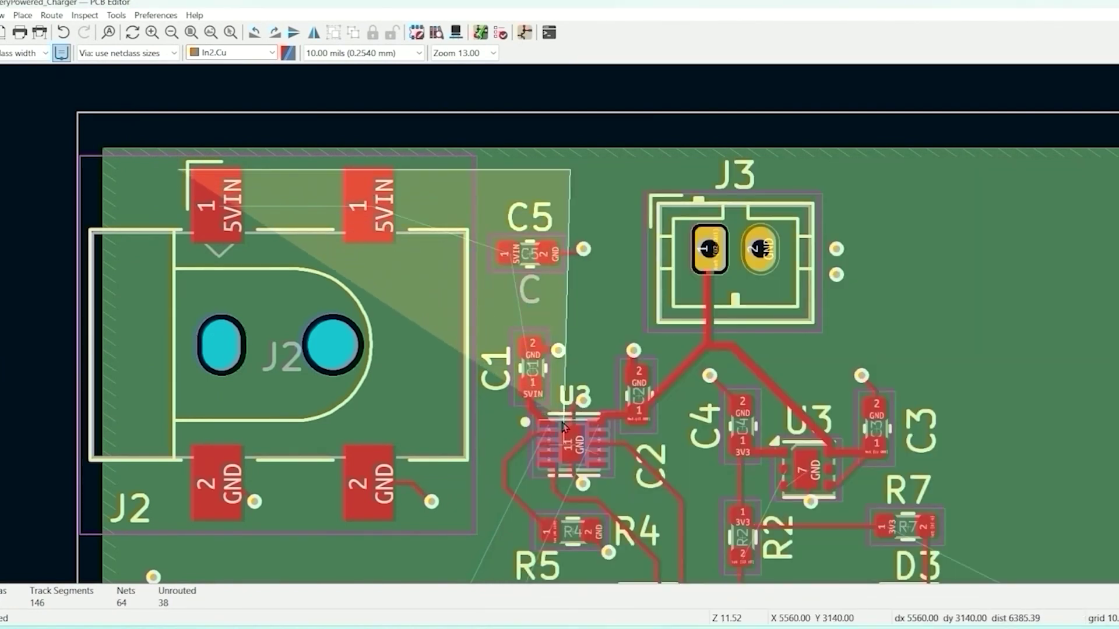
Step: Complete the 5VIN zone's outline around J2's 5VIN pads, C5 and C1, reaching down to U2
left_click(537, 436)
left_click(169, 445)
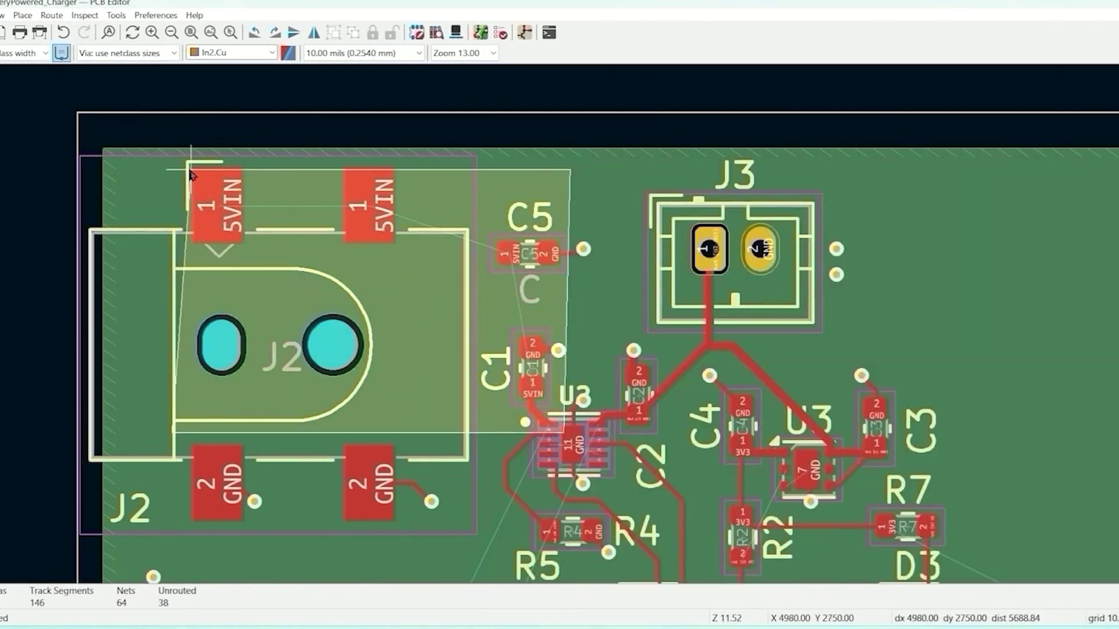
left_click(178, 169)
Step: Place a pair of vias beside C1's pad 1 and assign them to net /5VIN
scroll(530, 434, "up", 5)
middle_click_drag(845, 182, 976, 366)
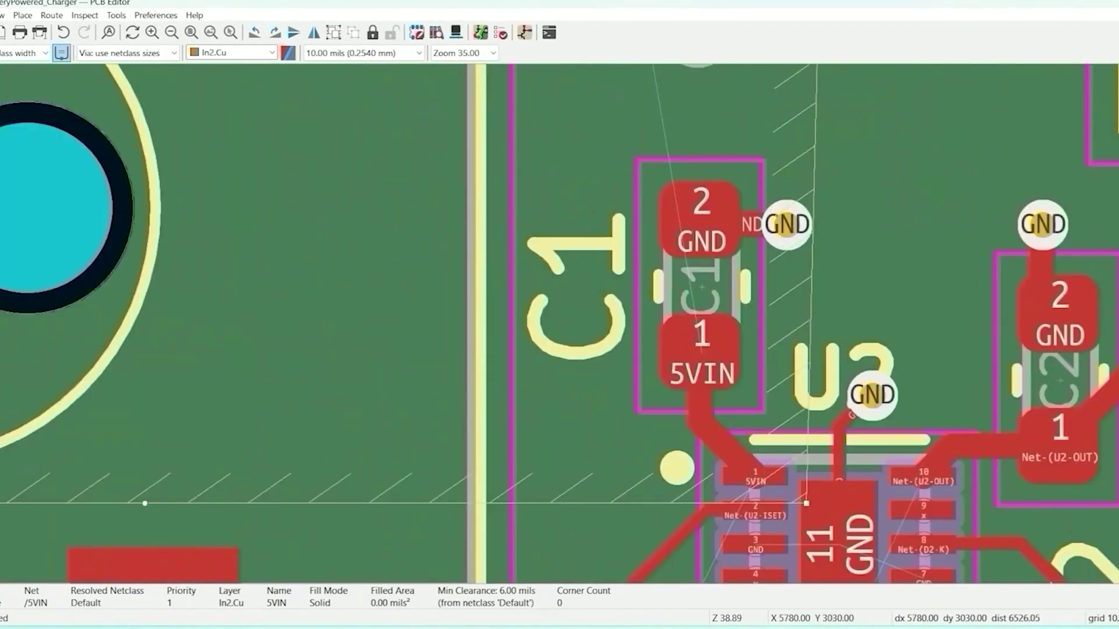
key("ctrl+shift+x")
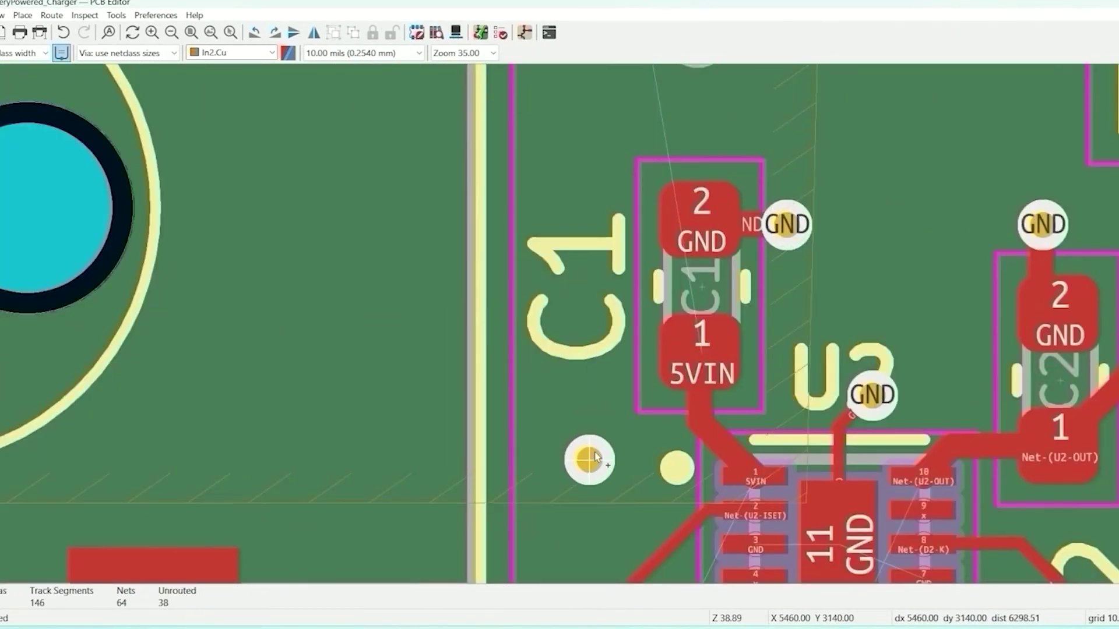
middle_click_drag(595, 457, 498, 269)
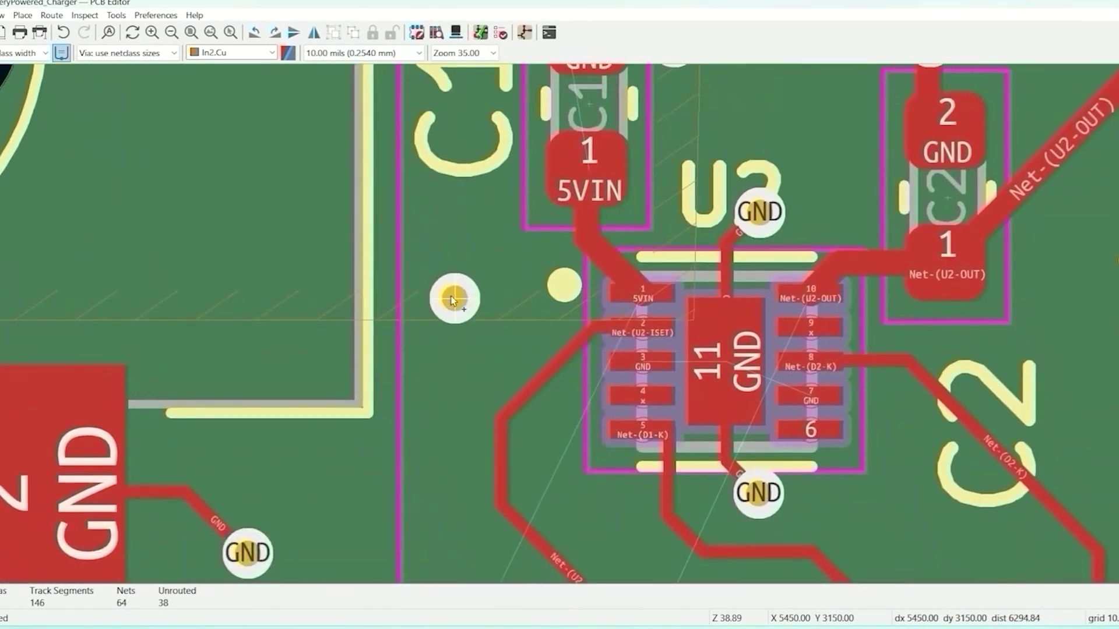
left_click(498, 191)
key("Escape")
double_click(484, 205)
left_click(962, 102)
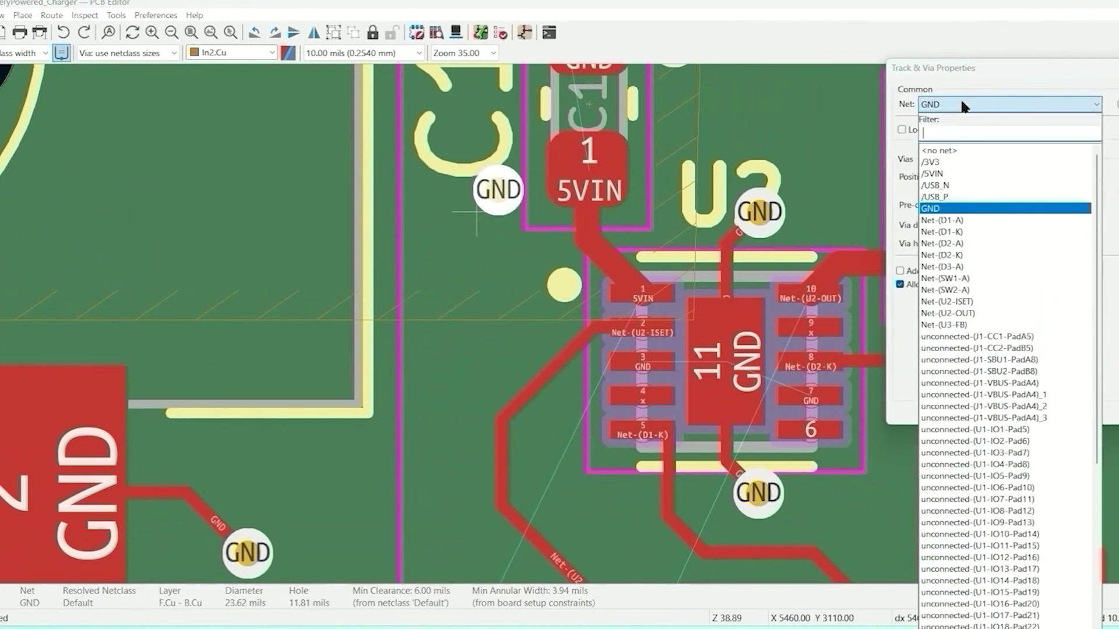
left_click(950, 173)
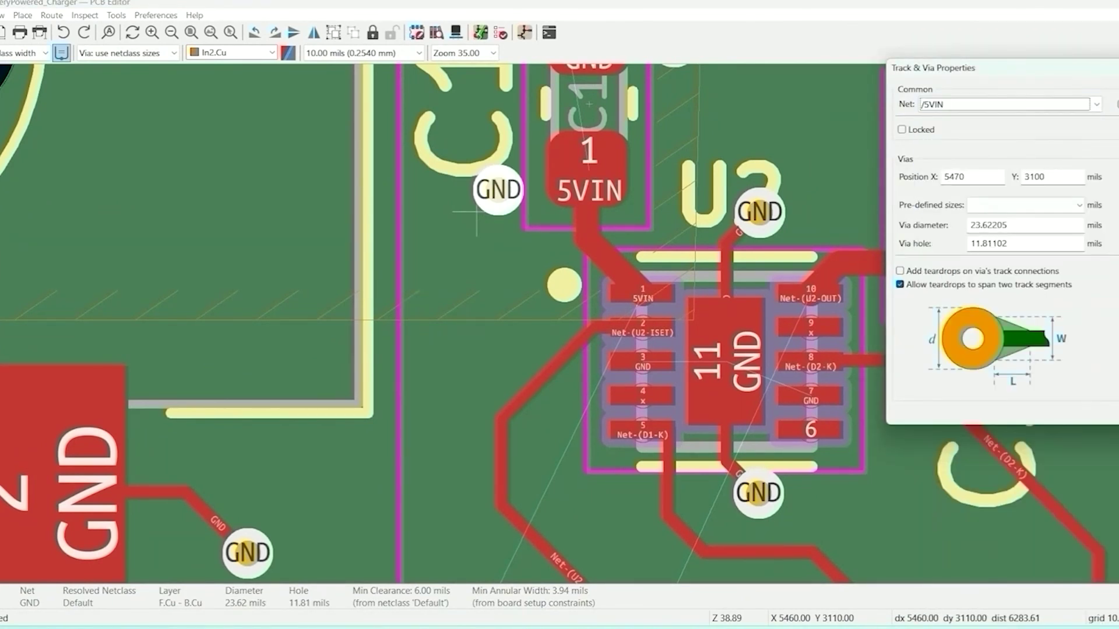
key("Return")
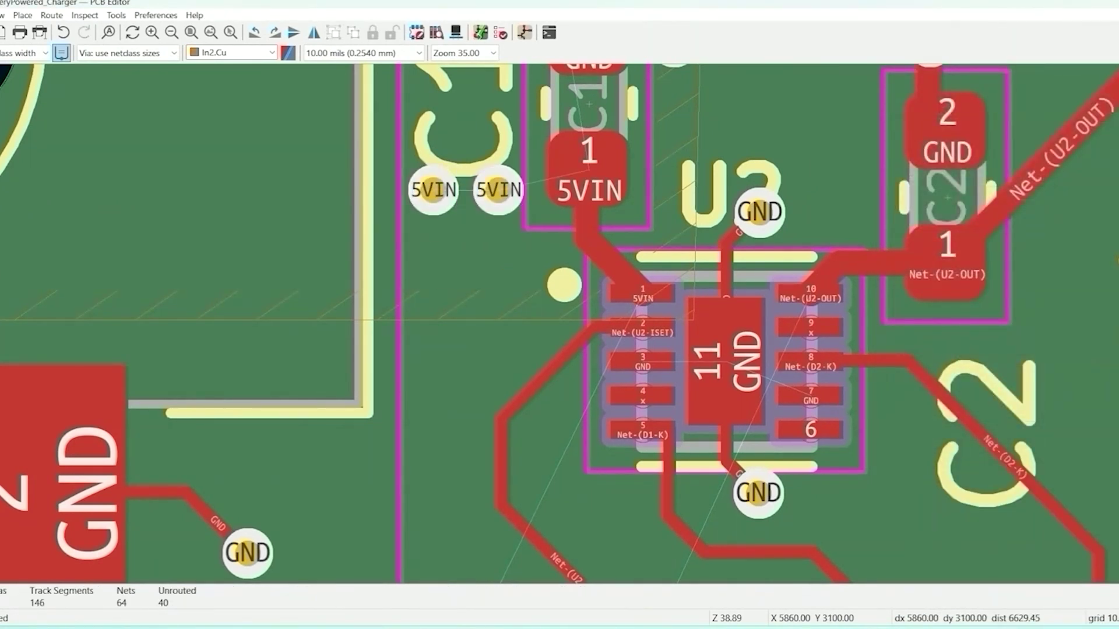
Step: Connect C1's pad 1 to its 5VIN vias on F.Cu, and place copies of the via above and below C5's 5VIN pad
key("Page_Up")
key("x")
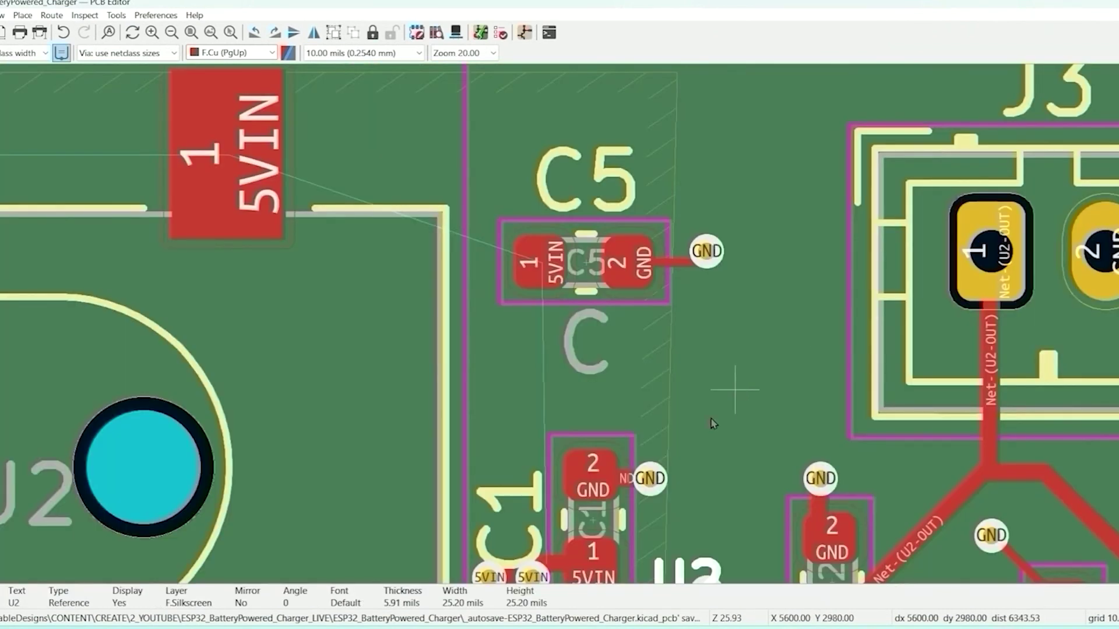
middle_click_drag(677, 462, 684, 349)
key("Escape")
key("ctrl+c")
key("ctrl+v")
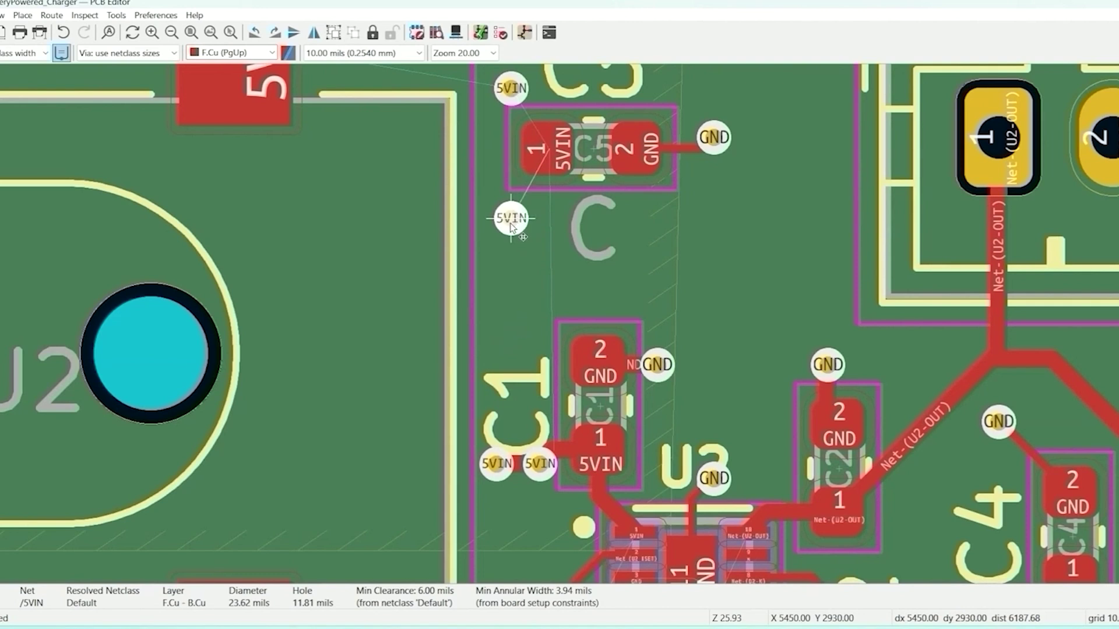
left_click(512, 217)
Step: Connect C5's pad 1 to both 5VIN vias with widened F.Cu tracks, and move the upper via closer to the pad
middle_click_drag(694, 252, 649, 329)
left_click(464, 221)
key("w")
left_click(455, 296)
key("w")
left_click(663, 150)
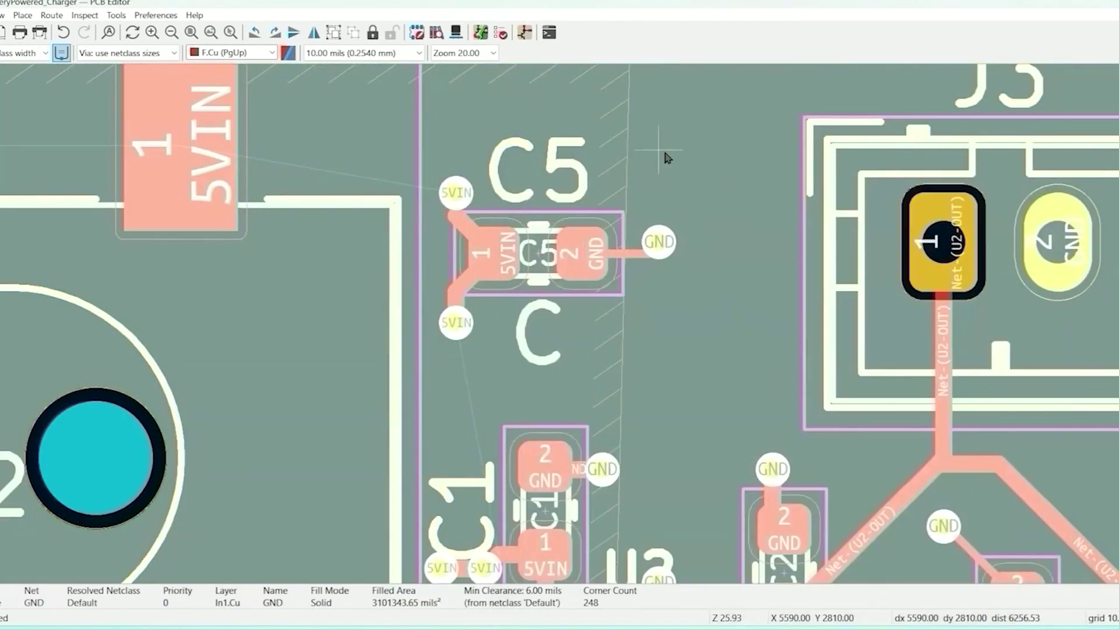
left_click_drag(455, 192, 454, 213)
Step: Place two 5VIN vias to the right of each of J2's two 5VIN pads
middle_click_drag(20, 175, 552, 357)
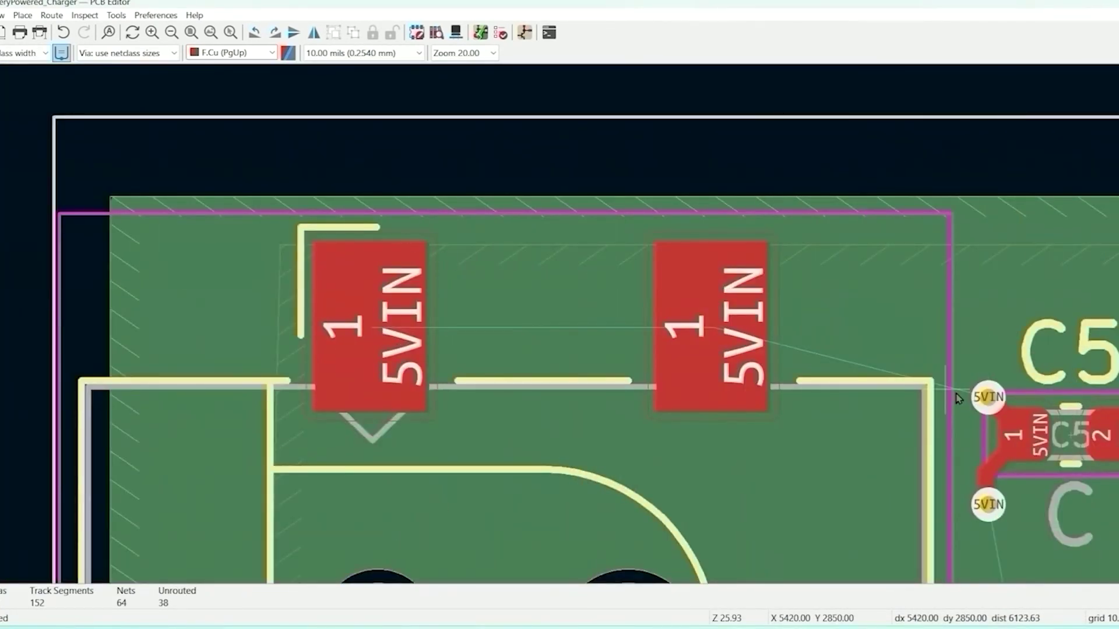
key("ctrl+shift+v")
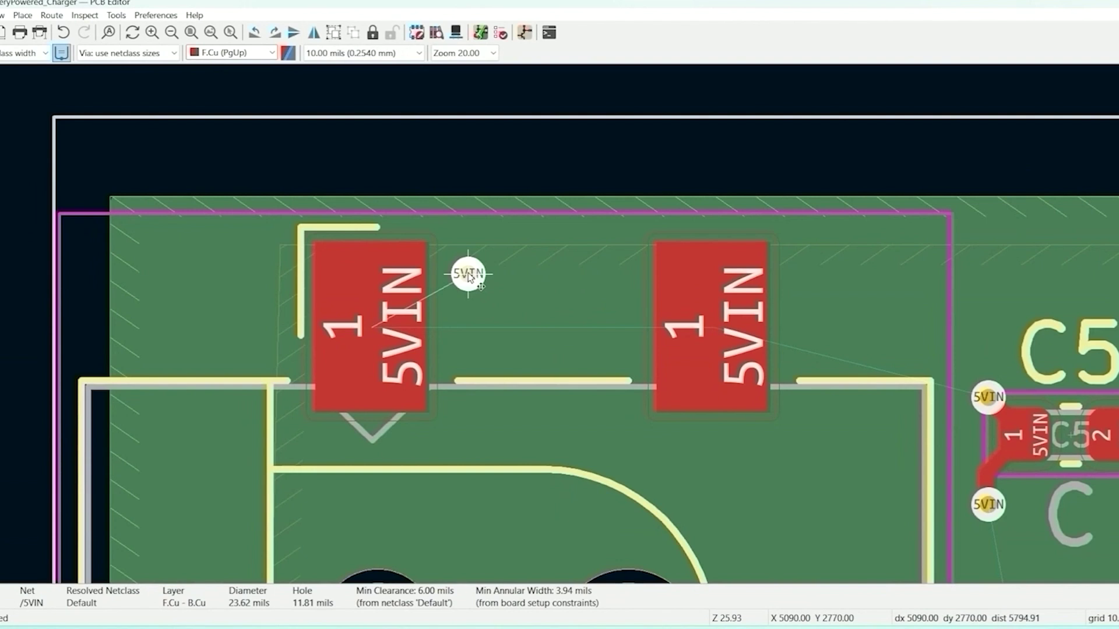
left_click(469, 284)
key("ctrl+d")
left_click(469, 350)
key("ctrl+d")
left_click(800, 276)
key("ctrl+d")
left_click(801, 347)
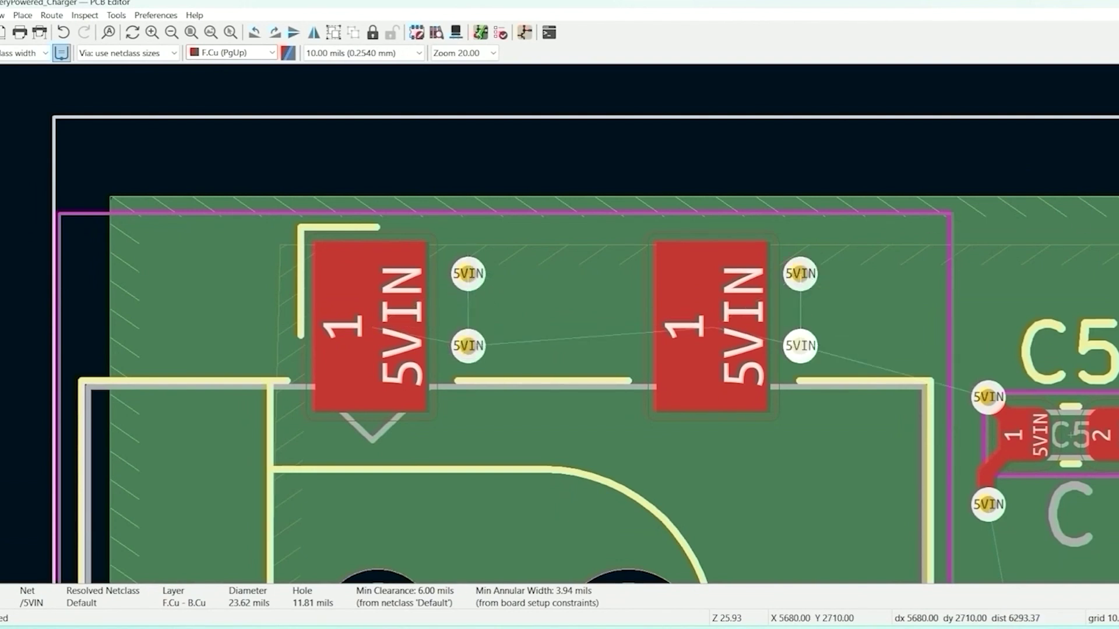
Step: Connect J2's 5VIN pads to their adjacent vias with F.Cu tracks and fill all zones
key("x")
key("e")
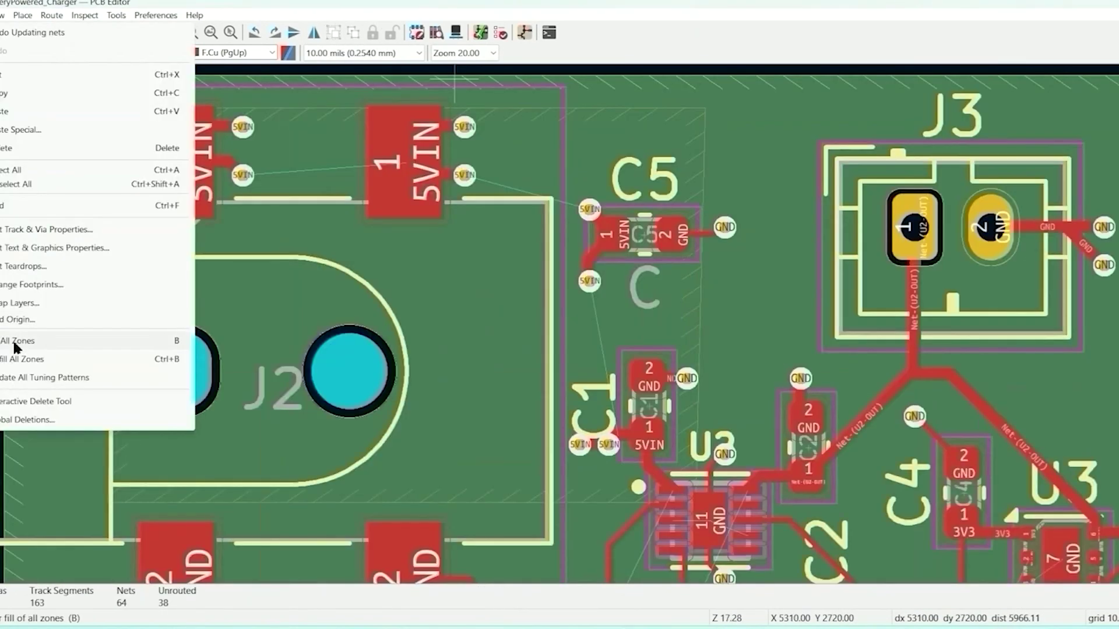
left_click(115, 339)
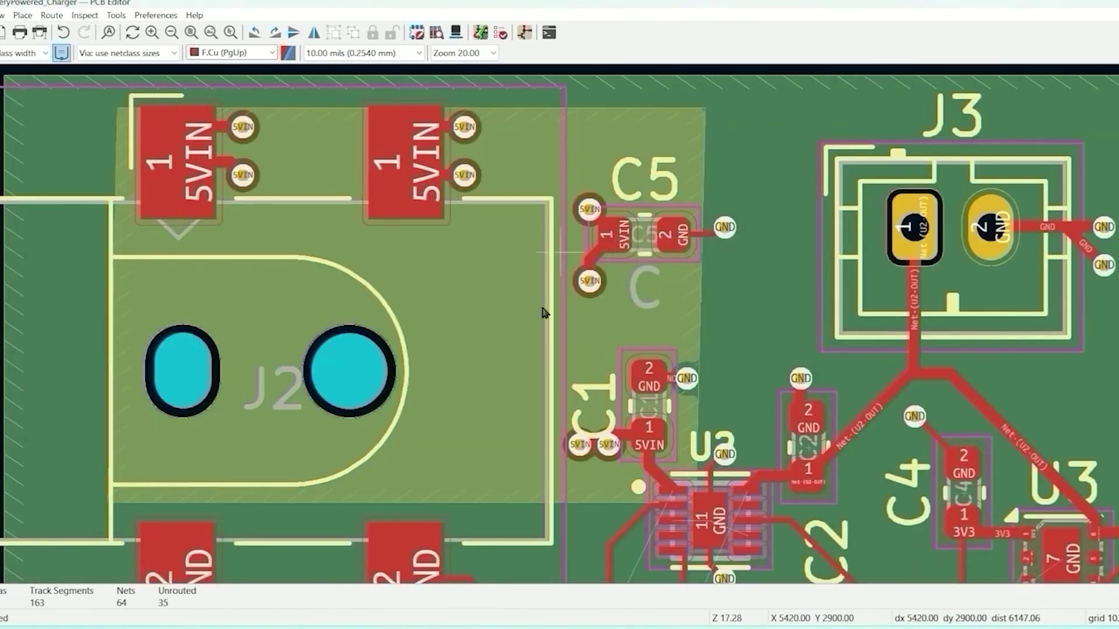
Step: Start a filled zone on In2.Cu at U2's upper-right corner, show automatically generated net names and choose net Net-(U2-OUT)
scroll(778, 335, "down", 3)
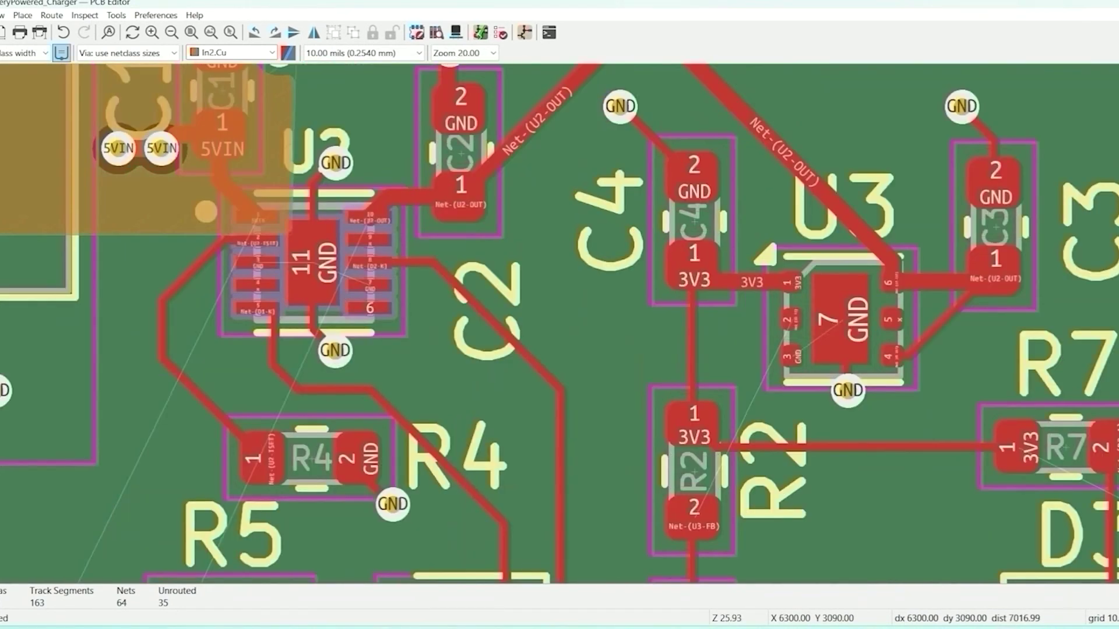
left_click(23, 15)
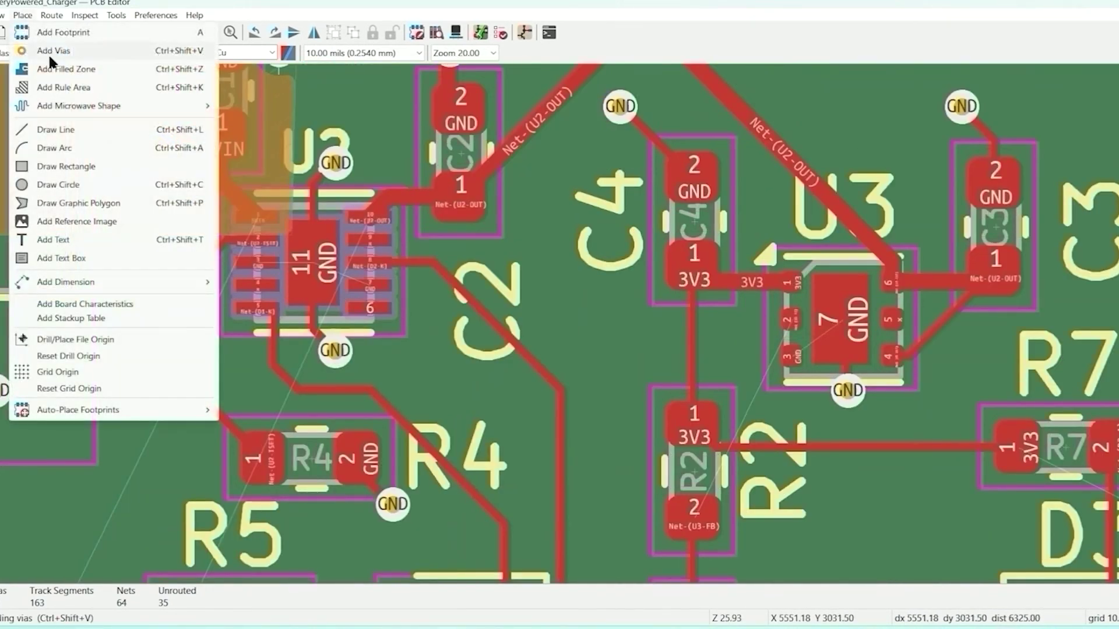
left_click(51, 66)
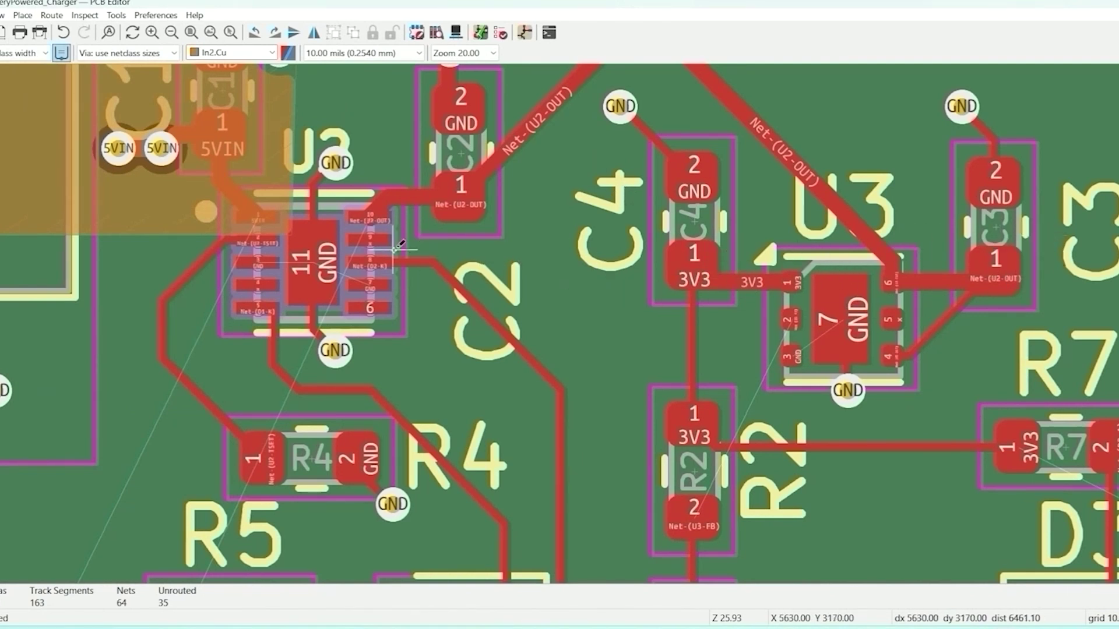
left_click(350, 191)
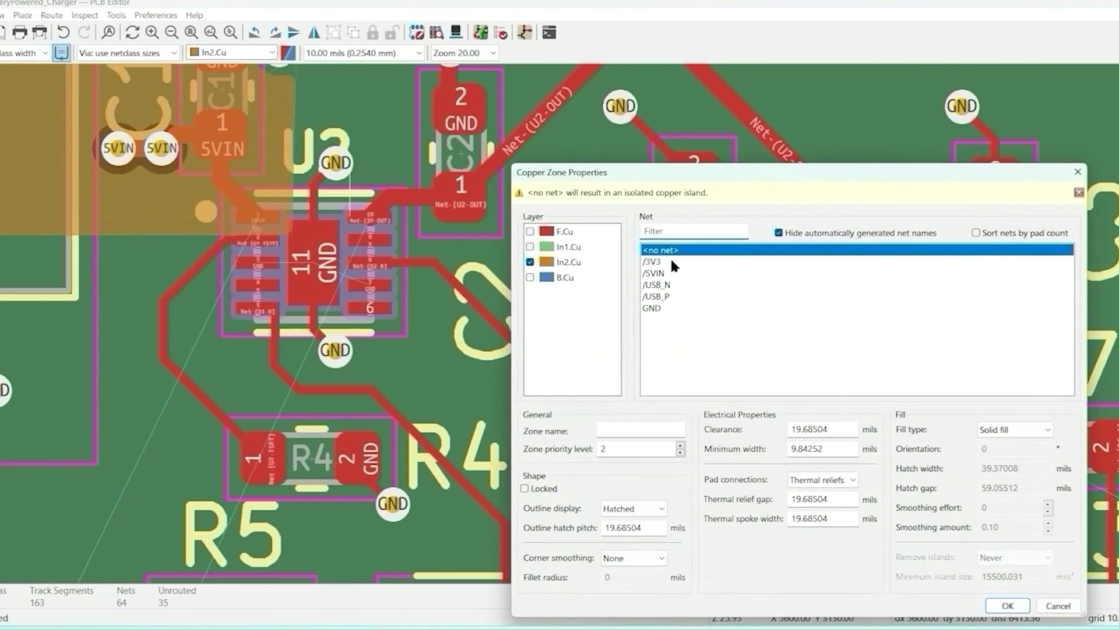
type("U2")
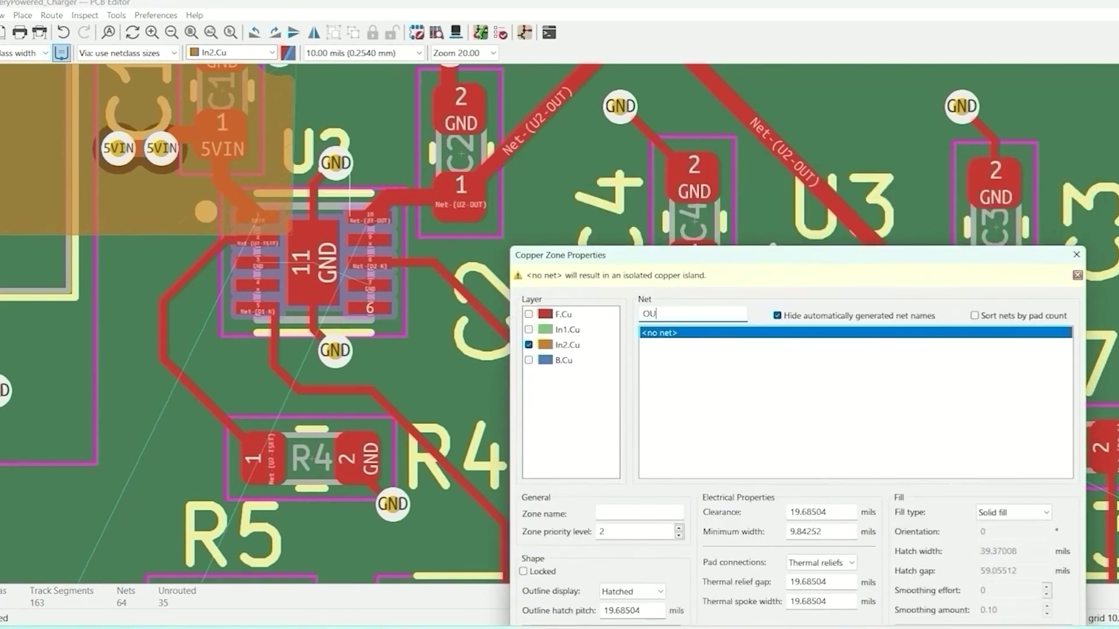
key("BackSpace")
key("BackSpace")
left_click(793, 317)
Step: Name the zone VBAT, set its clearance to 6 mil, adjust its minimum width and pad connections, and accept the properties
left_click(618, 371)
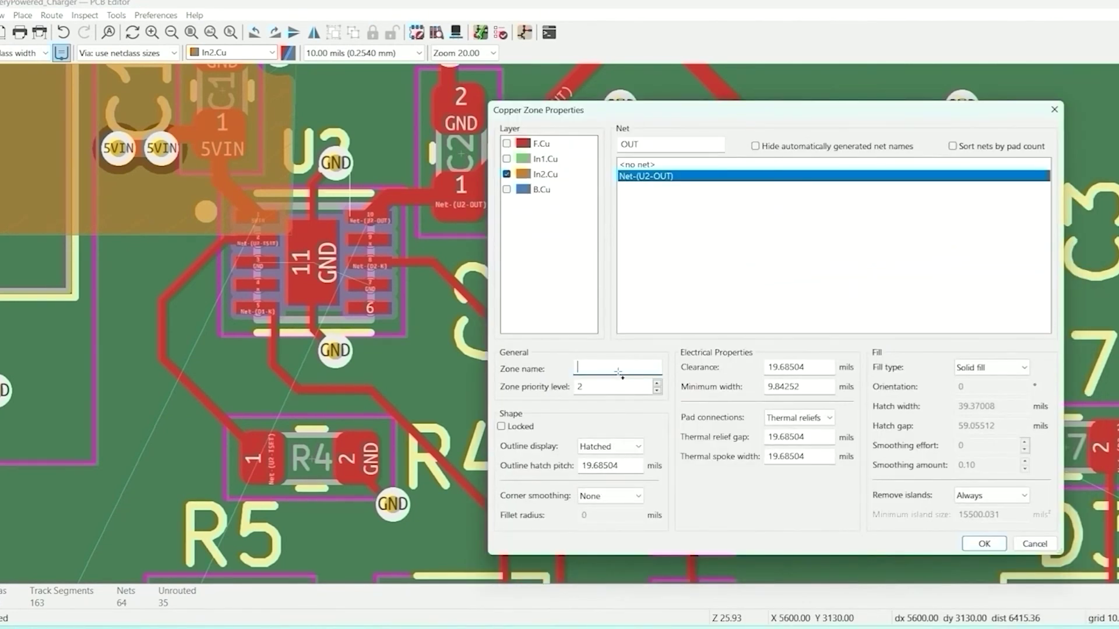
key("Tab")
type("1")
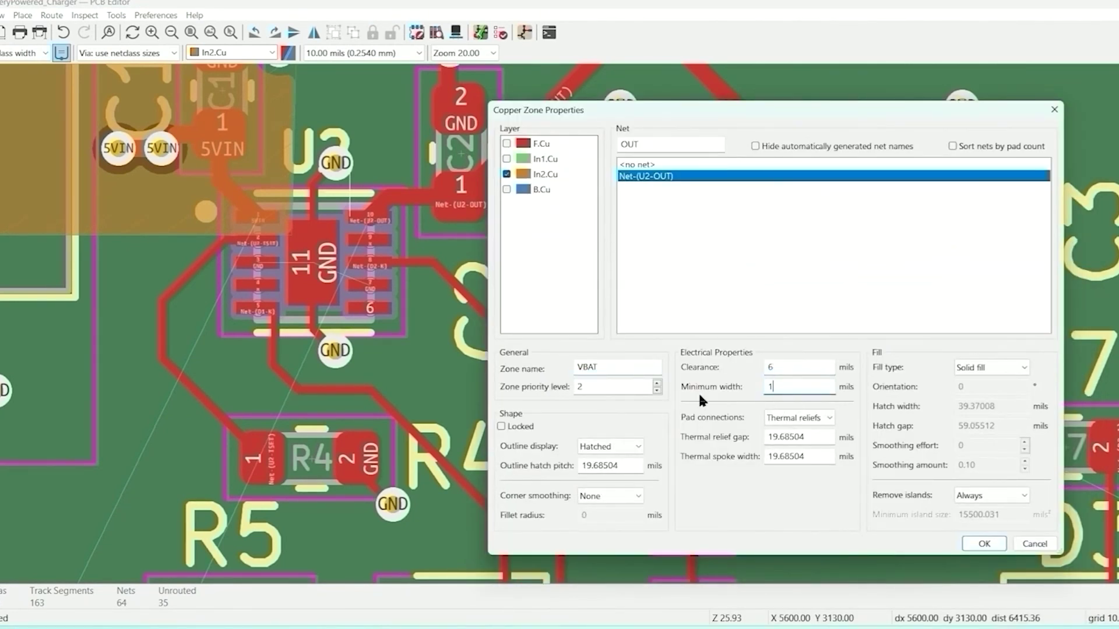
left_click(816, 417)
left_click(799, 434)
left_click(984, 544)
Step: Outline the VBAT zone as a rectangle from U2's right side across C4 and U3 to just past C3
left_click(1044, 194)
left_click(1044, 382)
left_click(336, 381)
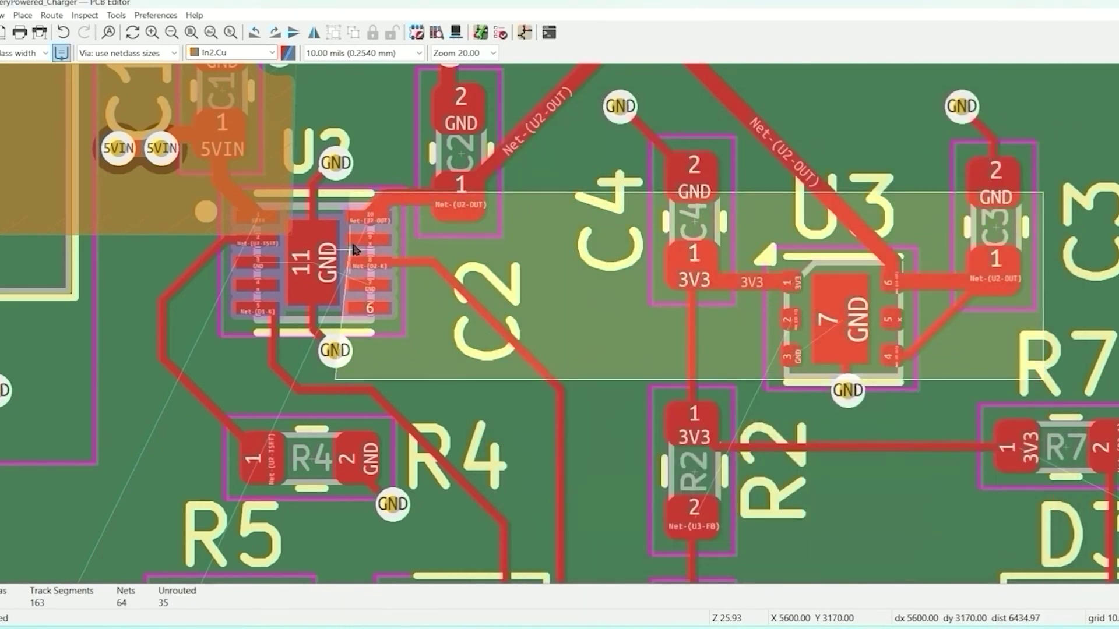
left_click(337, 194)
scroll(879, 270, "down", 2)
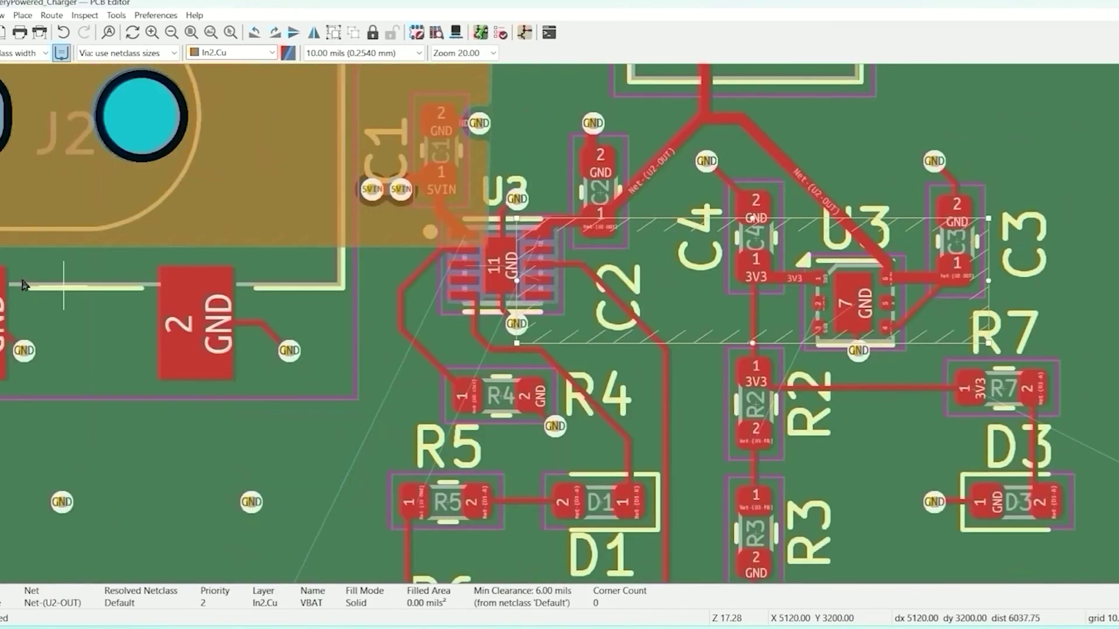
Step: Place a via to the right of C2's pad 1 and assign it to net Net-(U2-OUT)
left_click(1117, 192)
scroll(651, 202, "up", 2)
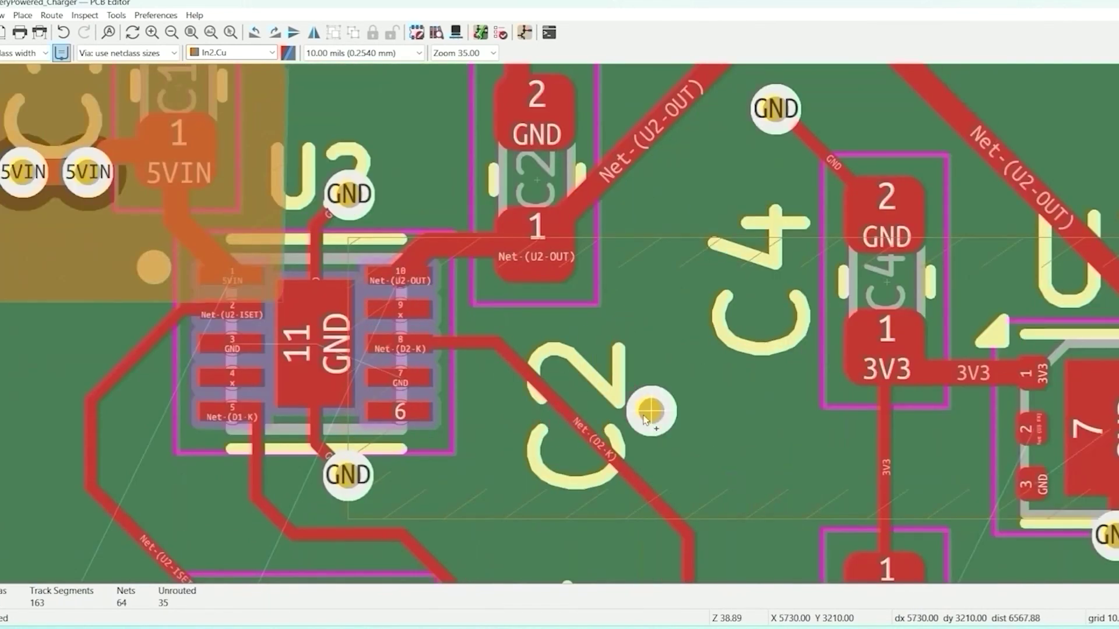
middle_click_drag(645, 421, 865, 423)
left_click(849, 264)
key("e")
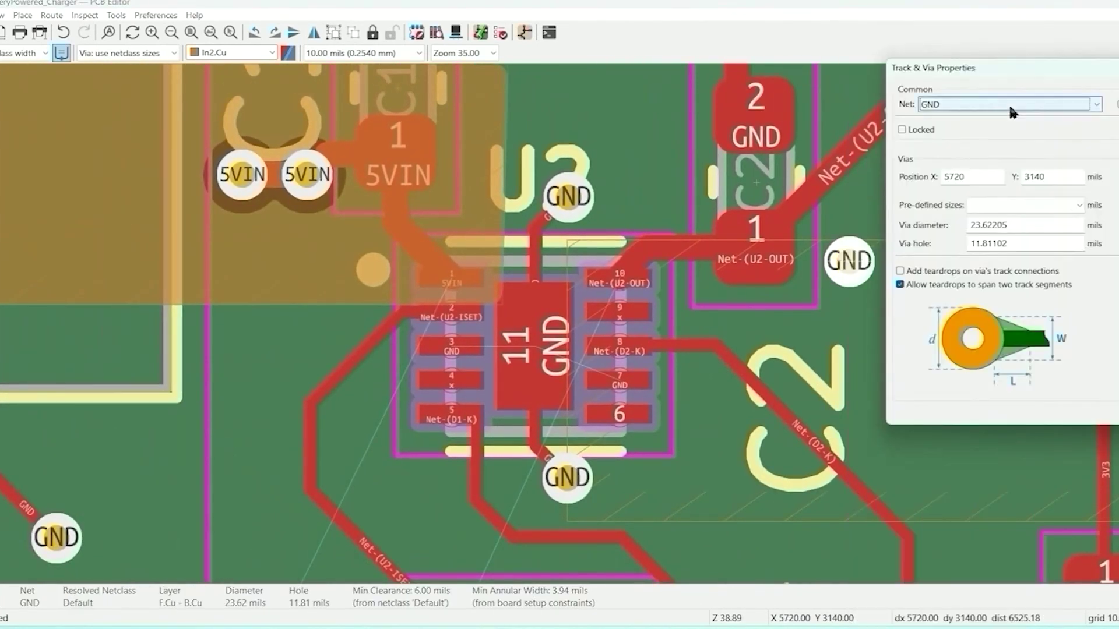
left_click(1010, 107)
type("OUR")
key("BackSpace")
type("T")
key("Return")
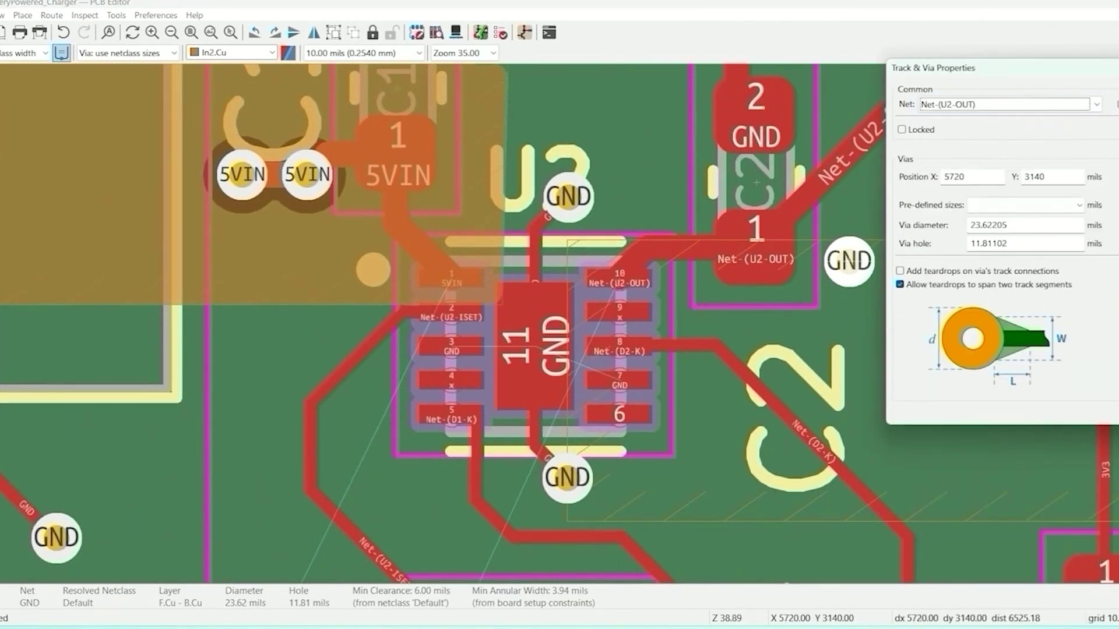
key("Return")
Step: Duplicate the Net-(U2-OUT) via beside C2 and place the copy directly below the original
key("ctrl+d")
left_click(849, 326)
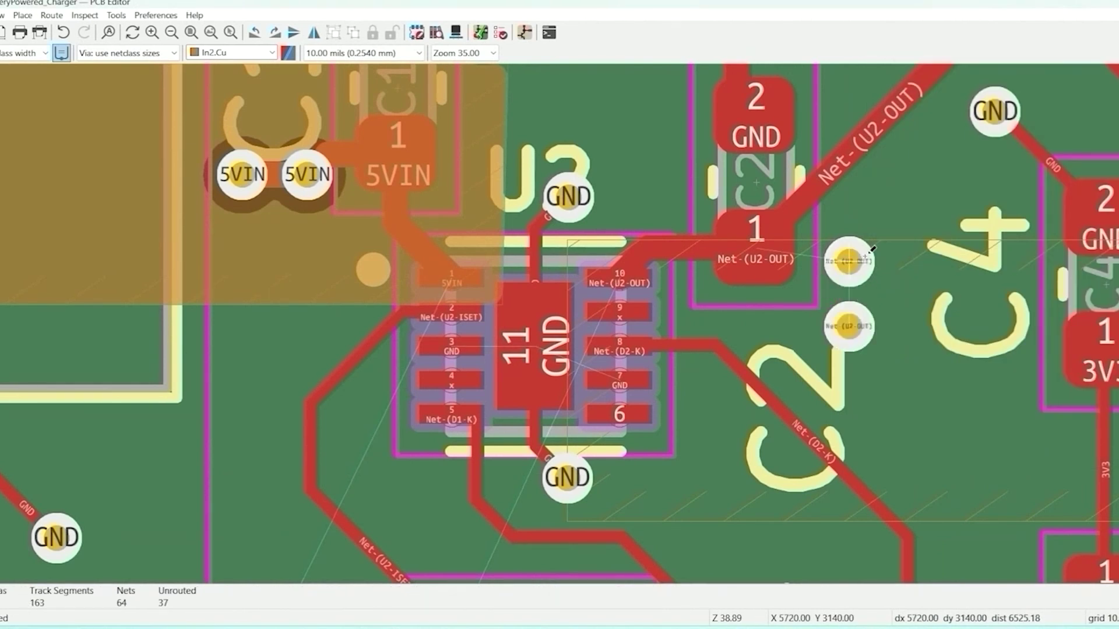
key("x")
key("Escape")
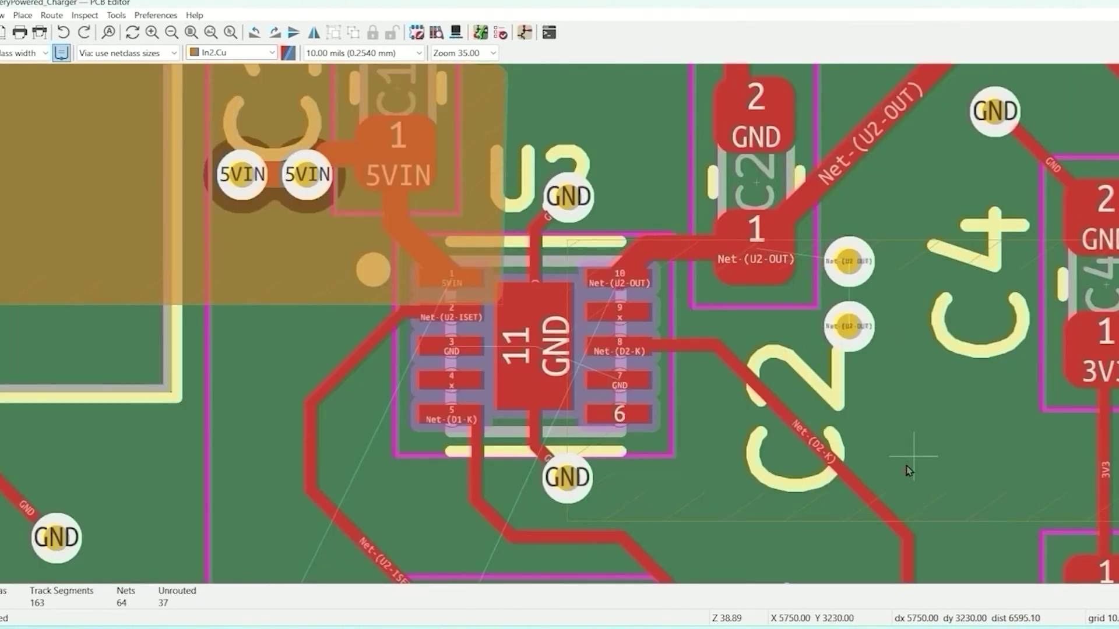
middle_click_drag(908, 471, 472, 376)
left_click(424, 239)
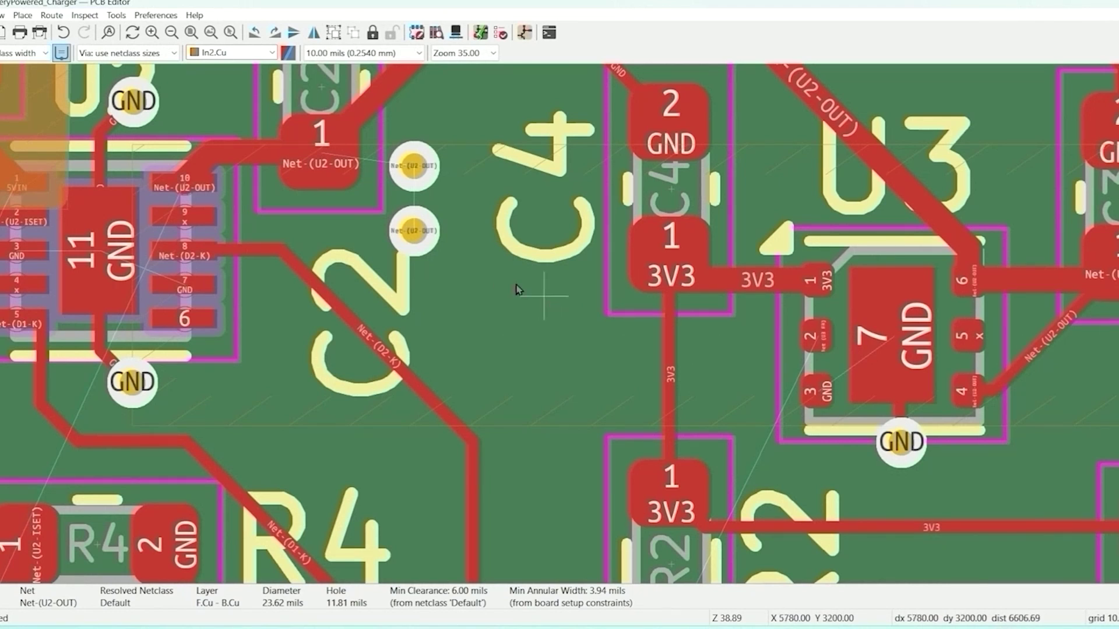
Step: Route F.Cu tracks between C2's pad 1 and its two vias, and set both track widths to 12 mil
key("Page_Up")
key("x")
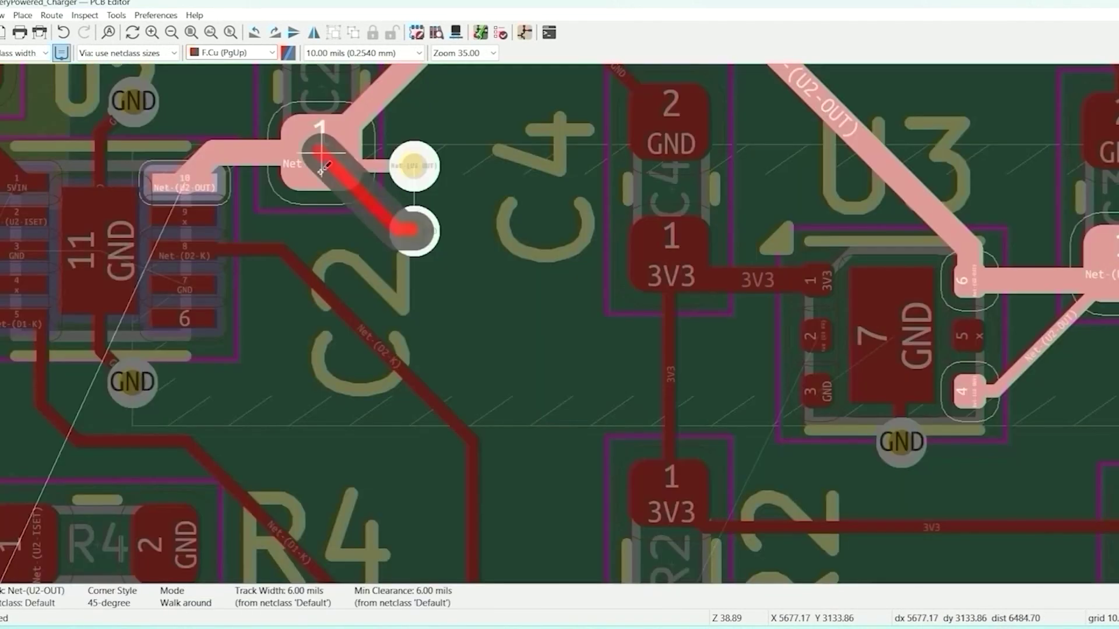
left_click(321, 153)
left_click(373, 166)
type("e12")
key("Return")
left_click(374, 211)
type("e1")
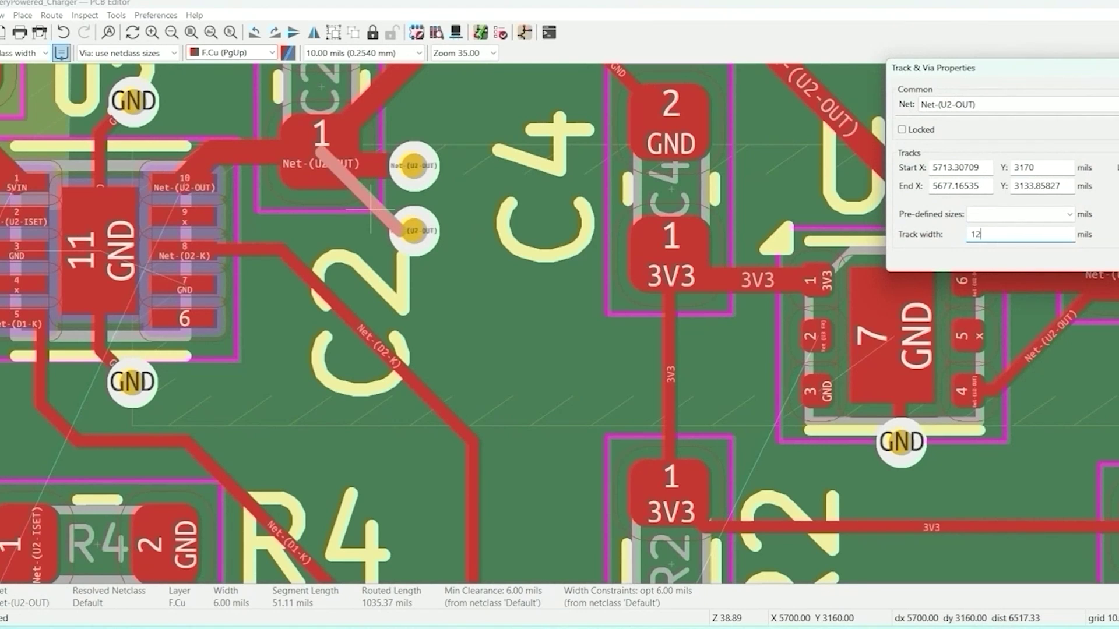
type("2")
key("Return")
left_click(485, 338)
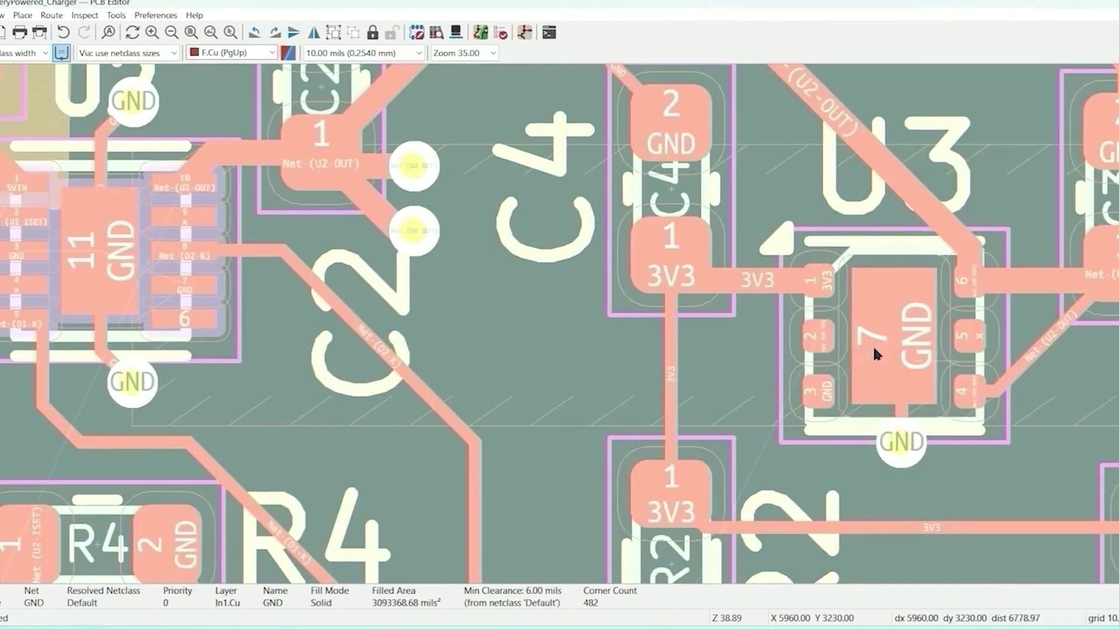
Step: Place a copy of the Net-(U2-OUT) via pair to the right of C3's pad 1
key("Escape")
middle_click_drag(1118, 317, 972, 287)
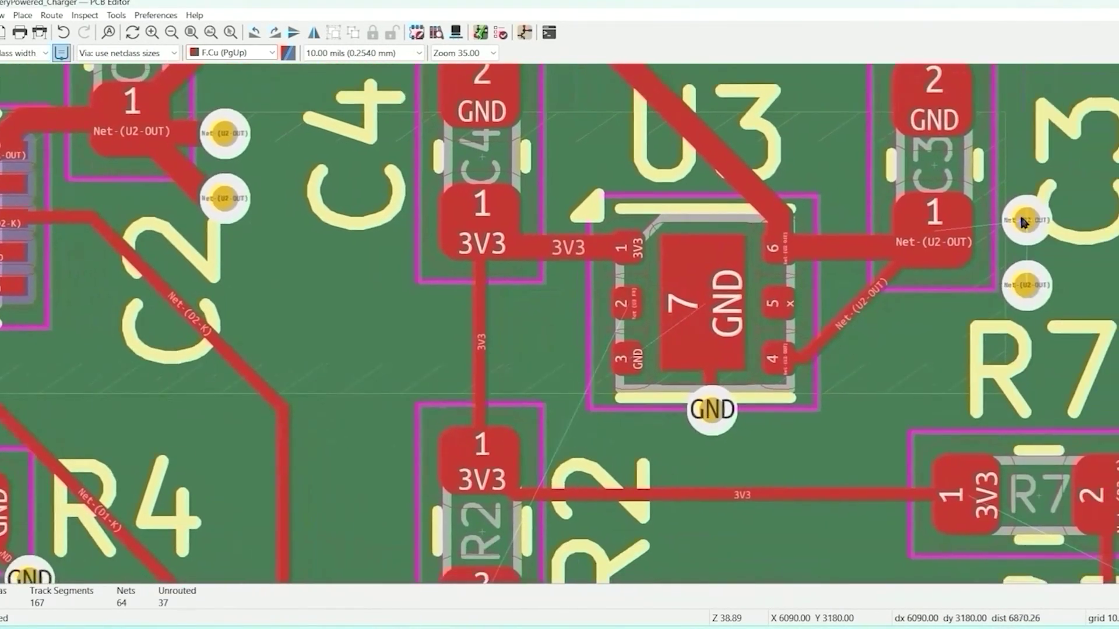
Step: Connect C3's pad 1 to its two Net-(U2-OUT) vias with widened F.Cu tracks and fill all zones
left_click(1027, 220)
left_click(933, 234)
key("e")
left_click(0, 15)
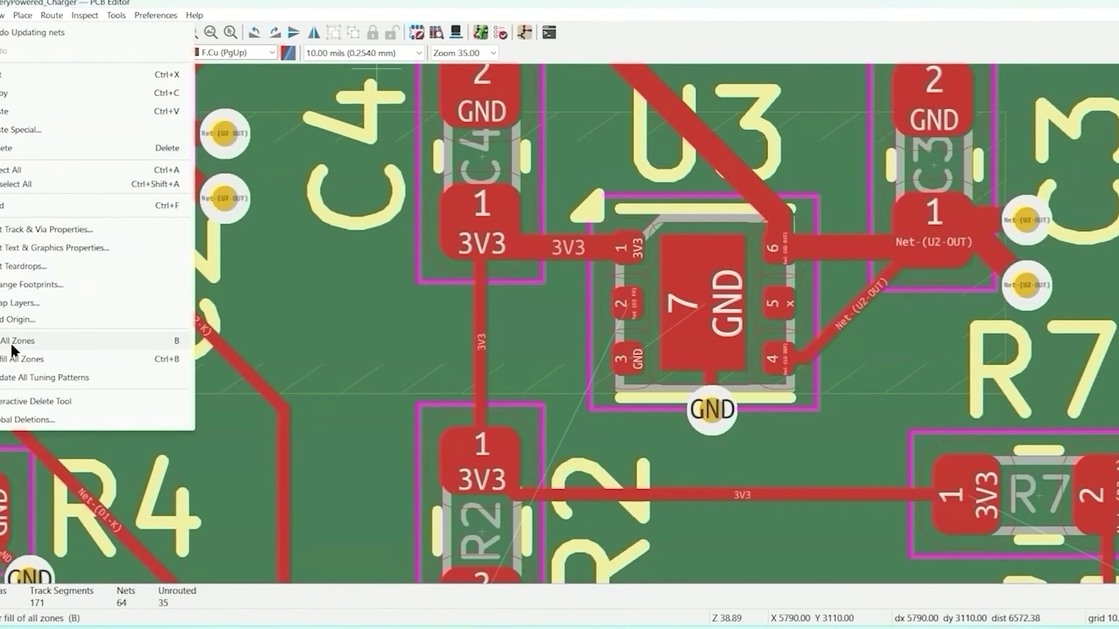
left_click(12, 343)
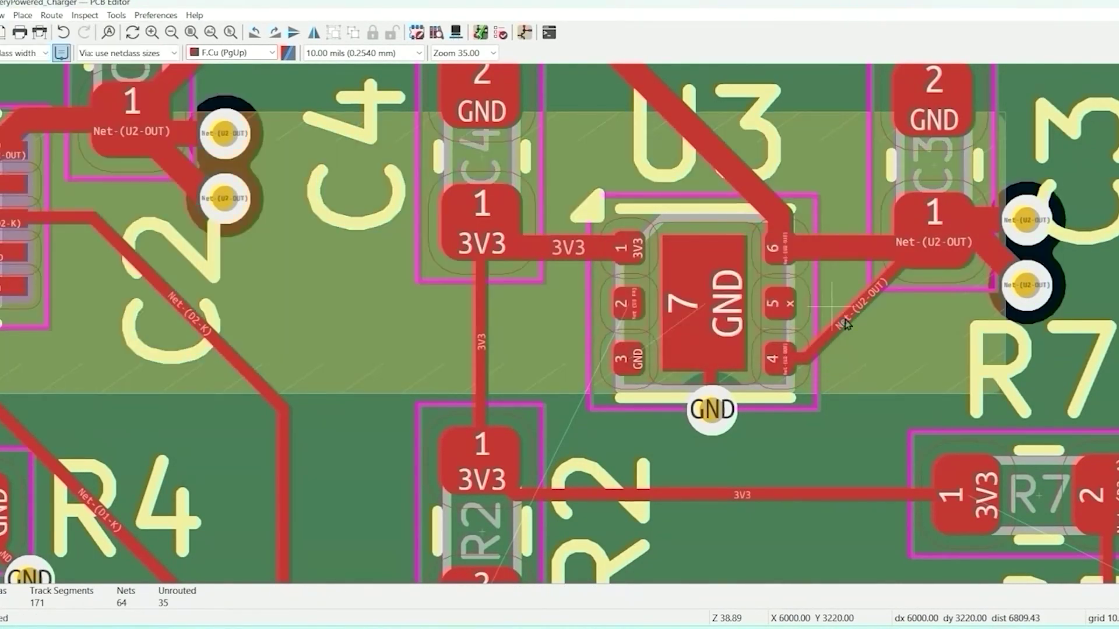
Step: Start a GND filled zone on B.Cu named GND3 with 6 mil clearance, 10 mil minimum width and a different pad connection type
scroll(659, 296, "down", 10)
key("Page_Down")
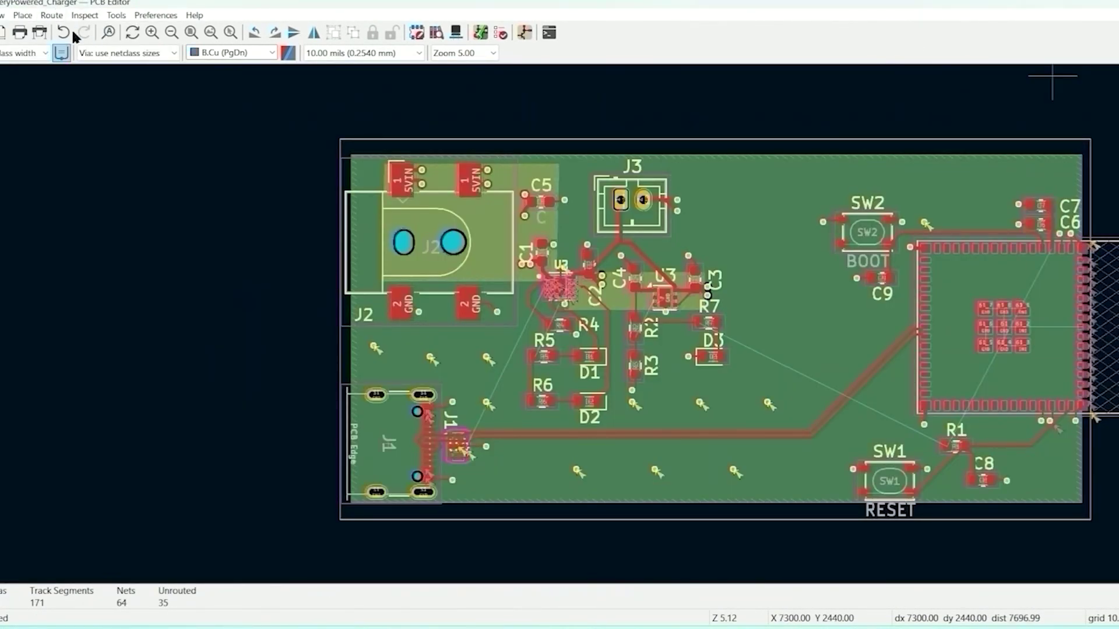
left_click(21, 16)
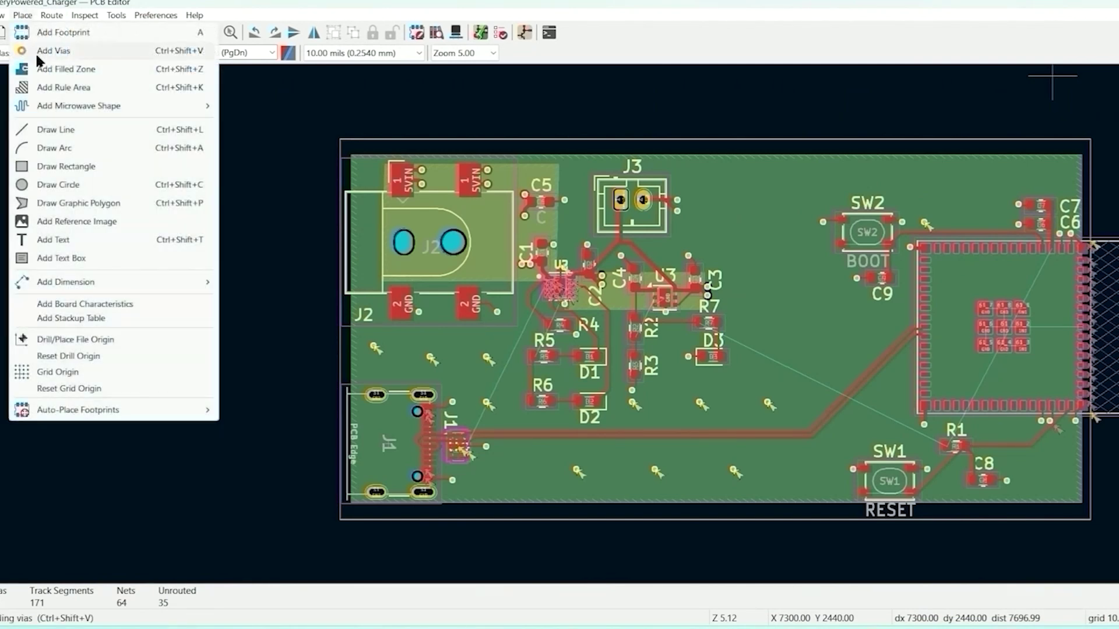
left_click(41, 70)
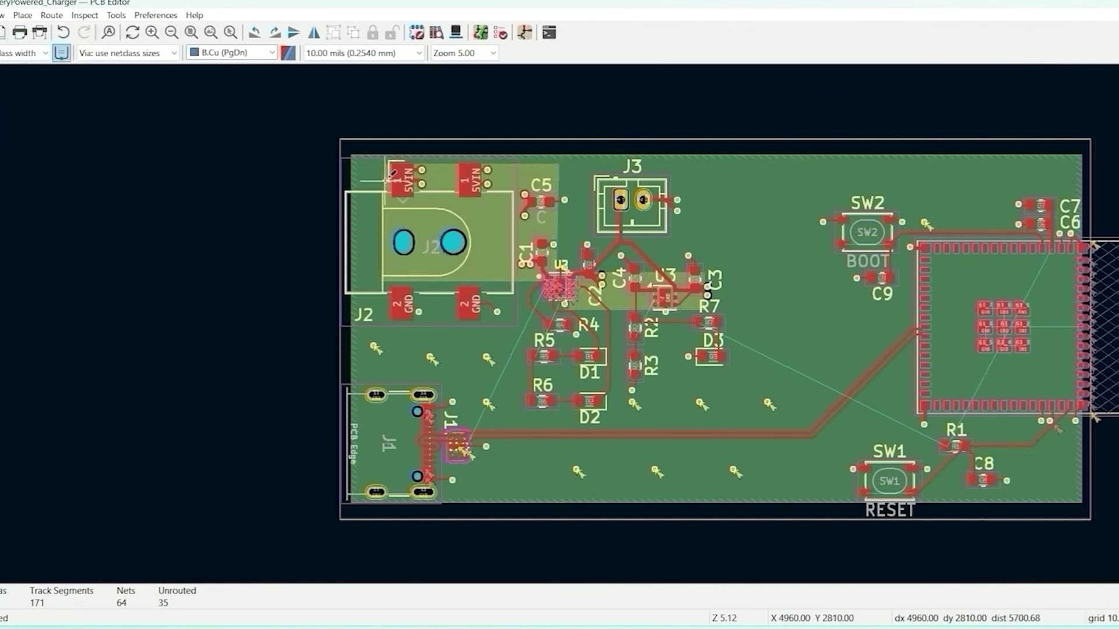
left_click(353, 154)
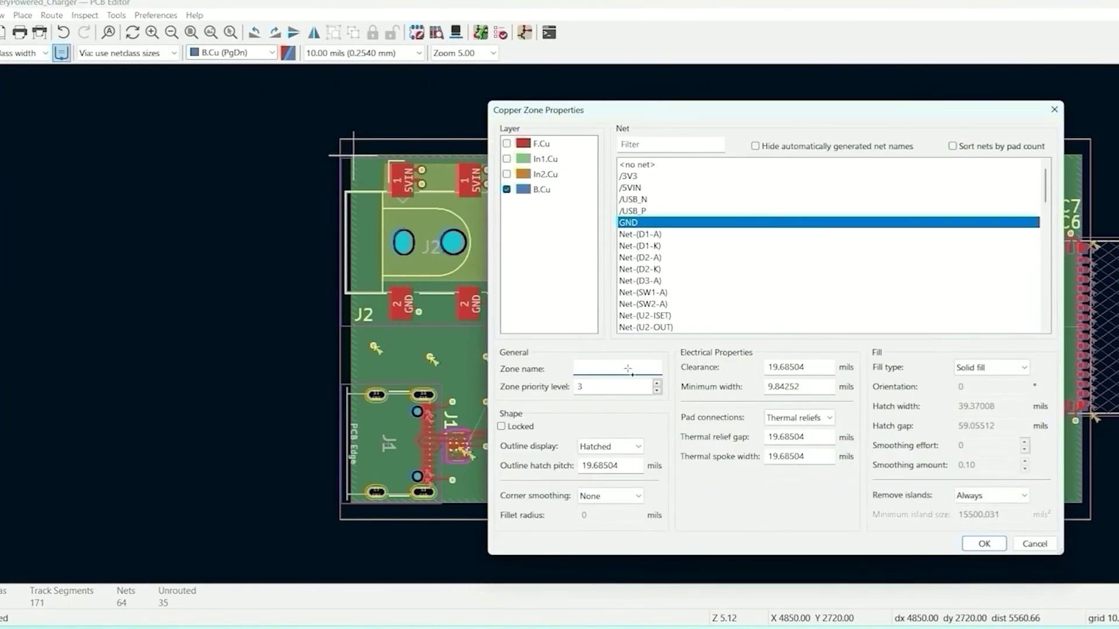
type("GND3")
double_click(806, 368)
type("6")
key("Tab")
type("10")
left_click(822, 418)
left_click(799, 432)
left_click(984, 544)
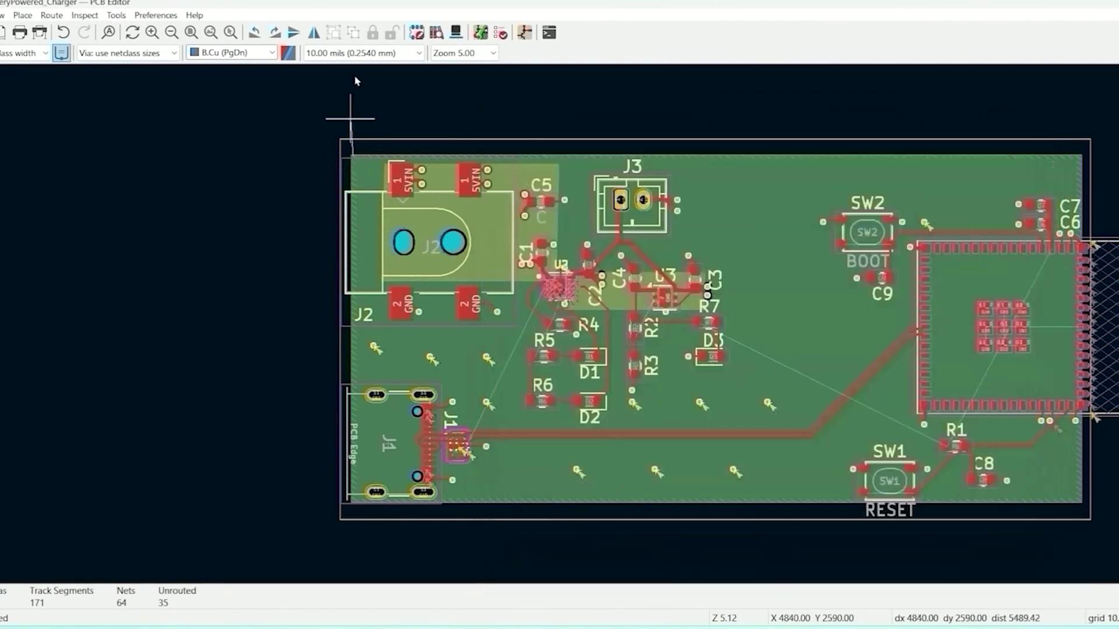
Step: Draw the remaining corners of the B.Cu GND zone outline so that it matches the inner-layer planes across the board
left_click(1082, 155)
left_click(1083, 503)
left_click(352, 503)
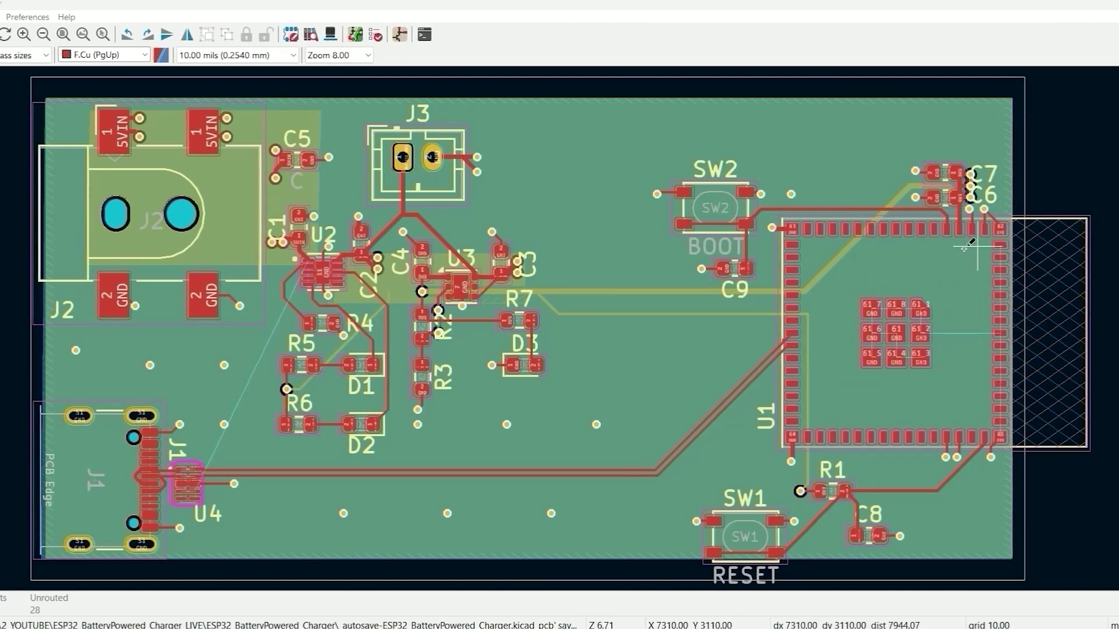
Step: Place copies of a GND via above, beside and below U1's central GND pad array
scroll(901, 382, "up", 2)
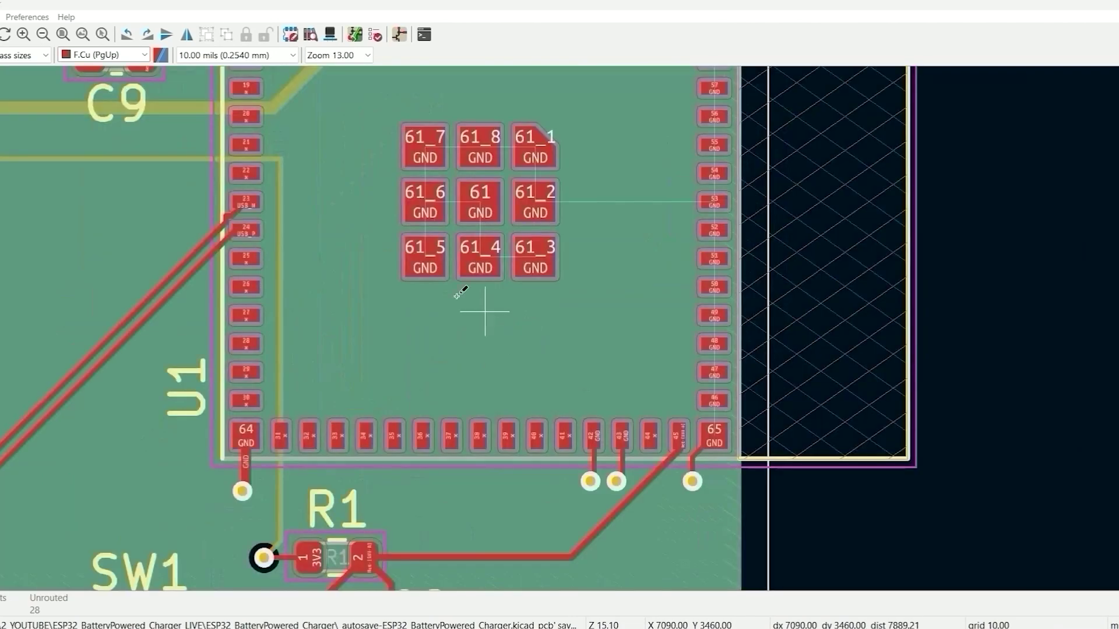
middle_click_drag(426, 257, 495, 422)
scroll(436, 410, "down", 2)
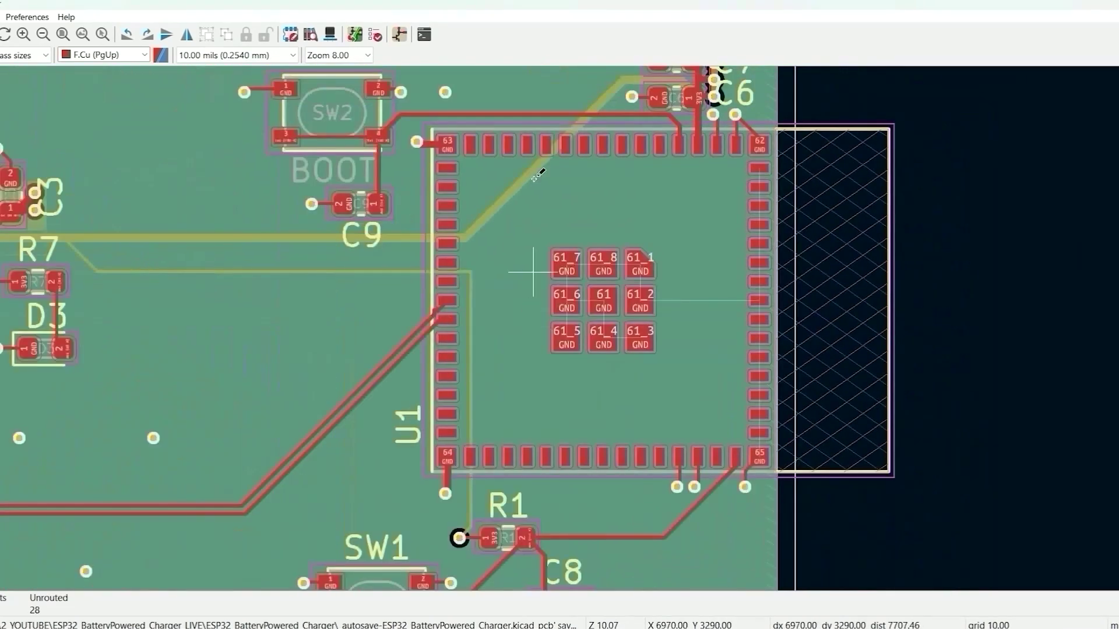
key("ctrl+shift+v")
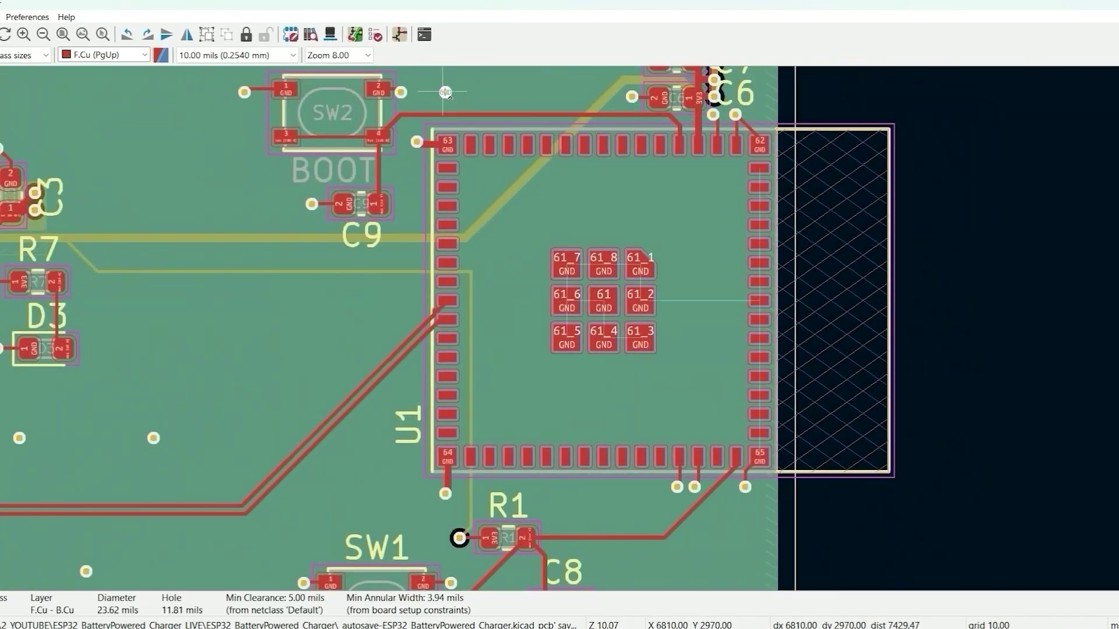
left_click(556, 227)
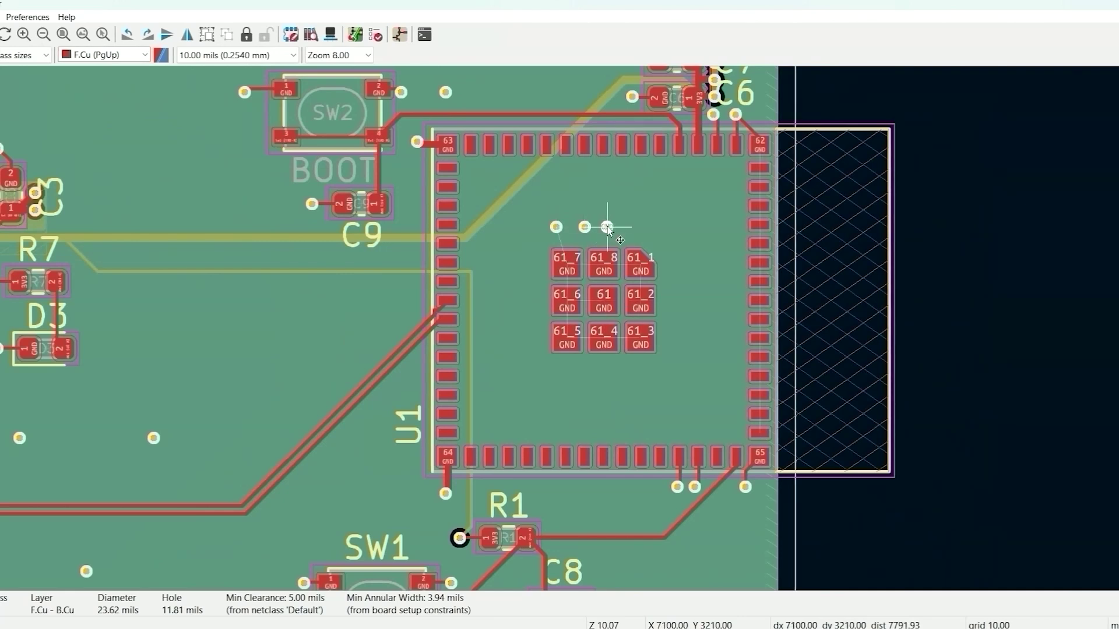
left_click(606, 226)
left_click(646, 227)
left_click(675, 227)
left_click(669, 255)
left_click(674, 289)
left_click(674, 318)
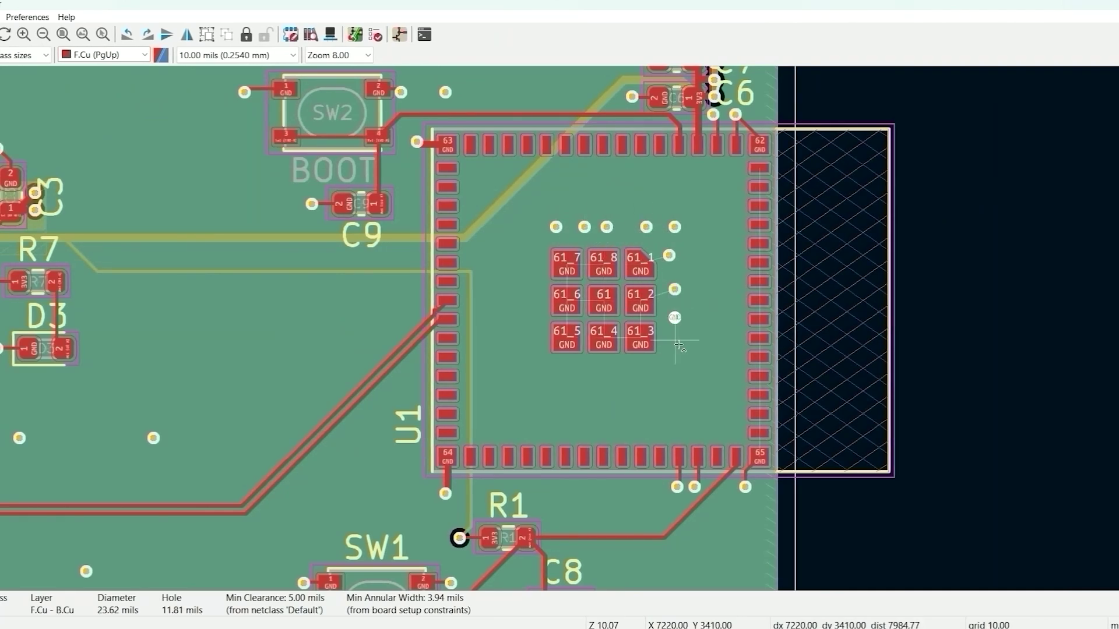
left_click(675, 352)
left_click(656, 375)
left_click(624, 374)
Step: Place a column of GND vias just inside U1's row of GND pads on the antenna side
left_click(737, 199)
left_click(737, 222)
left_click(737, 243)
left_click(737, 266)
left_click(737, 289)
left_click(737, 317)
left_click(737, 340)
left_click(737, 363)
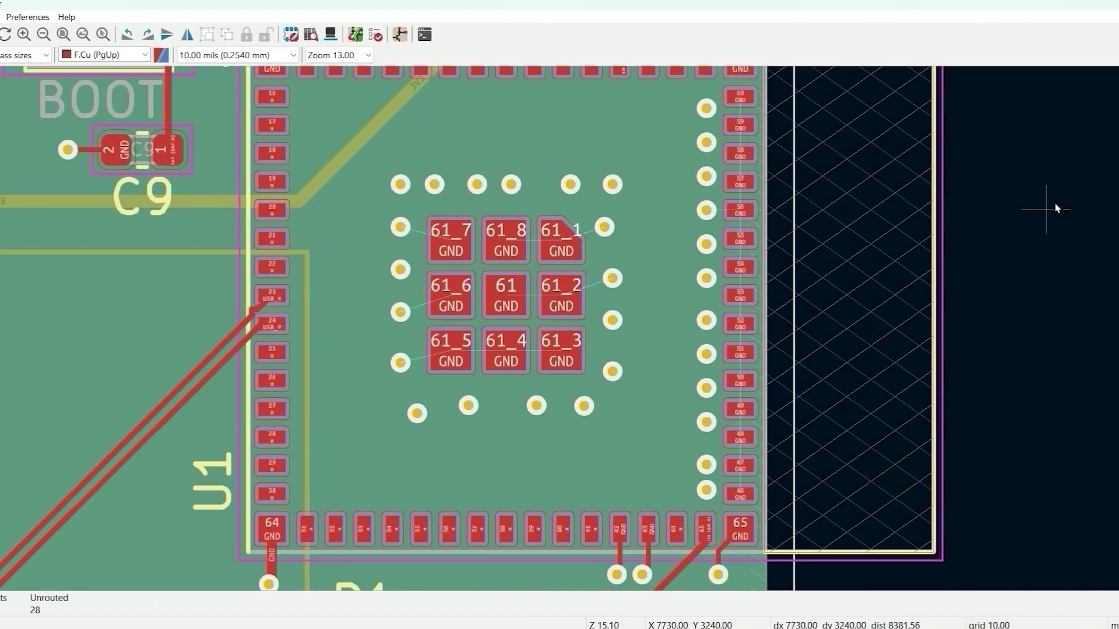
Step: Draw an F.Cu GND filled zone covering U1's central pads, the surrounding vias and the antenna-side GND pads, and fill all zones
left_click(52, 96)
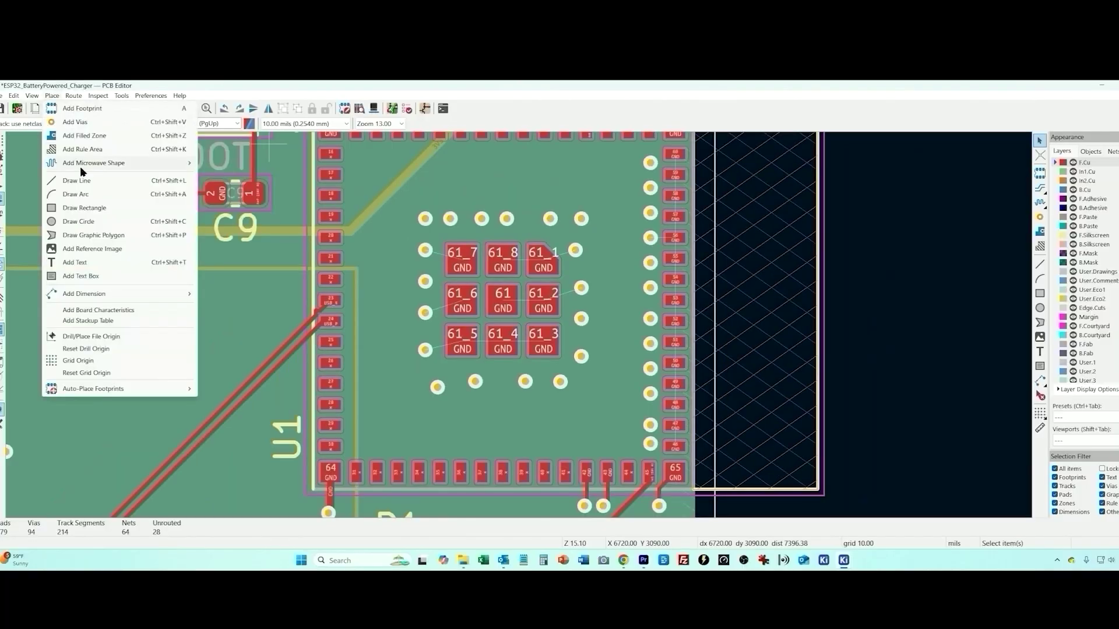
left_click(83, 135)
left_click(601, 188)
left_click(631, 151)
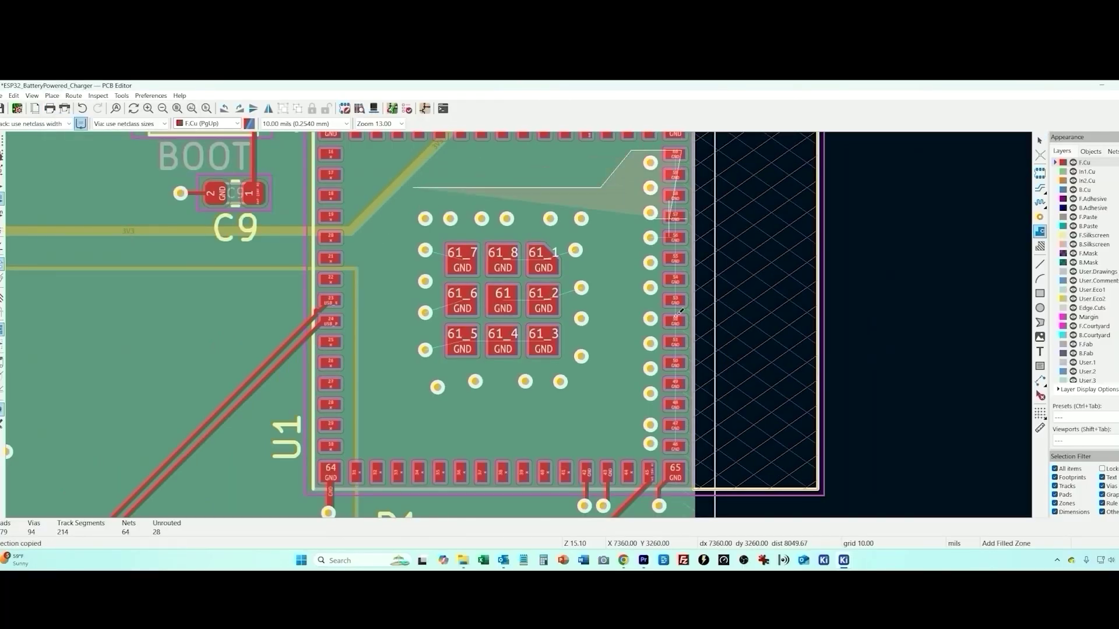
left_click(689, 151)
left_click(690, 455)
left_click(648, 455)
left_click(595, 412)
left_click(413, 188)
left_click(13, 96)
left_click(49, 335)
key("Escape")
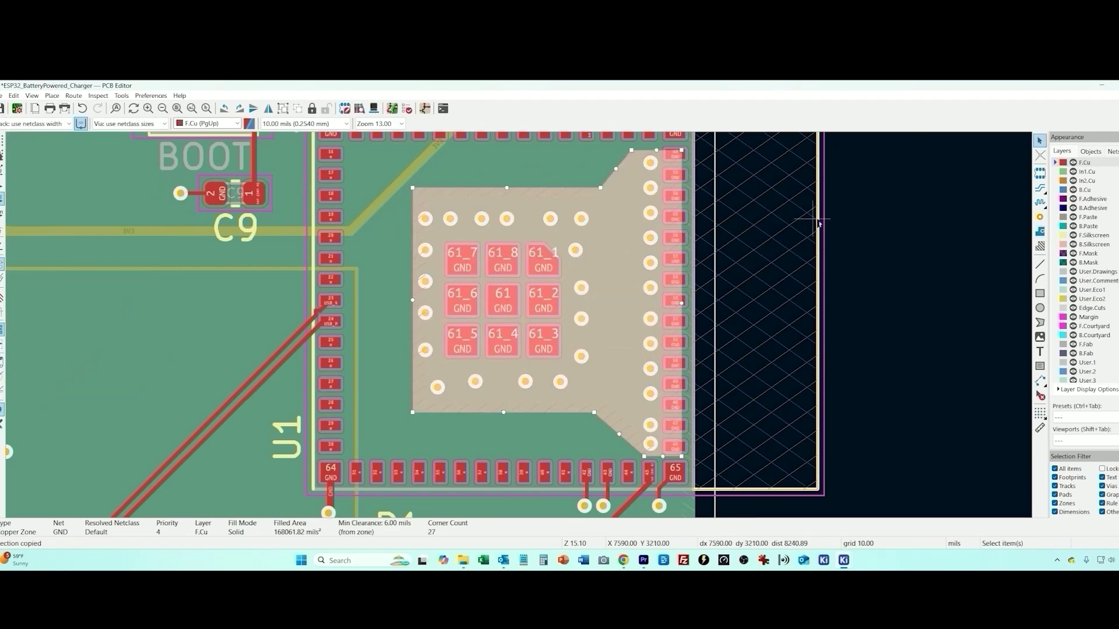
left_click(876, 183)
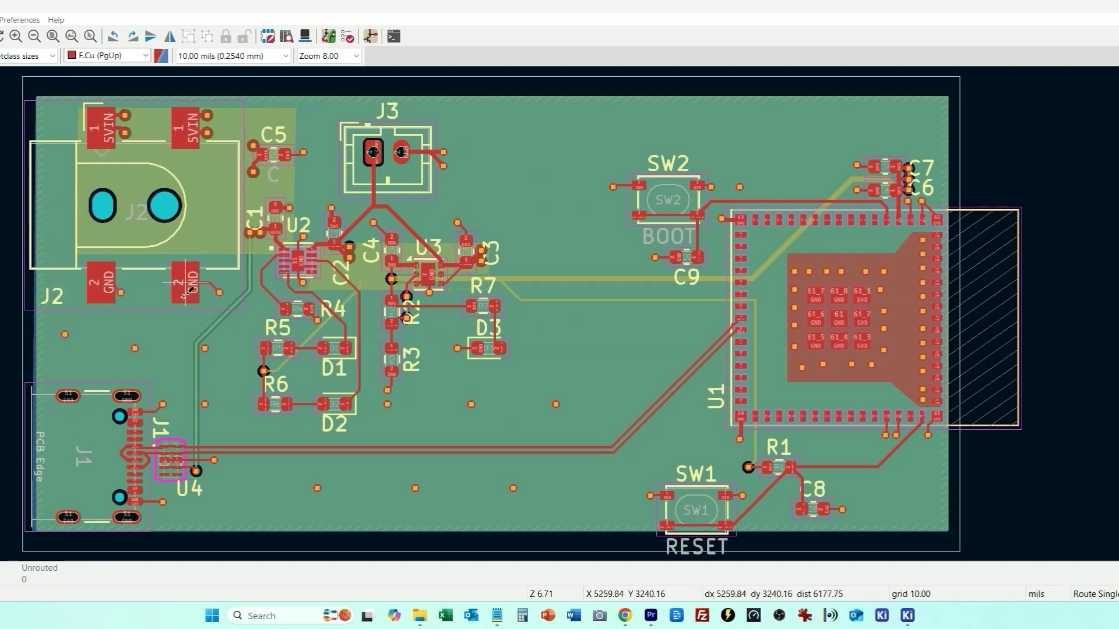
Step: Route an F.Cu track from J2's GND pad nearest U2 to the adjacent GND via
scroll(174, 287, "up", 5)
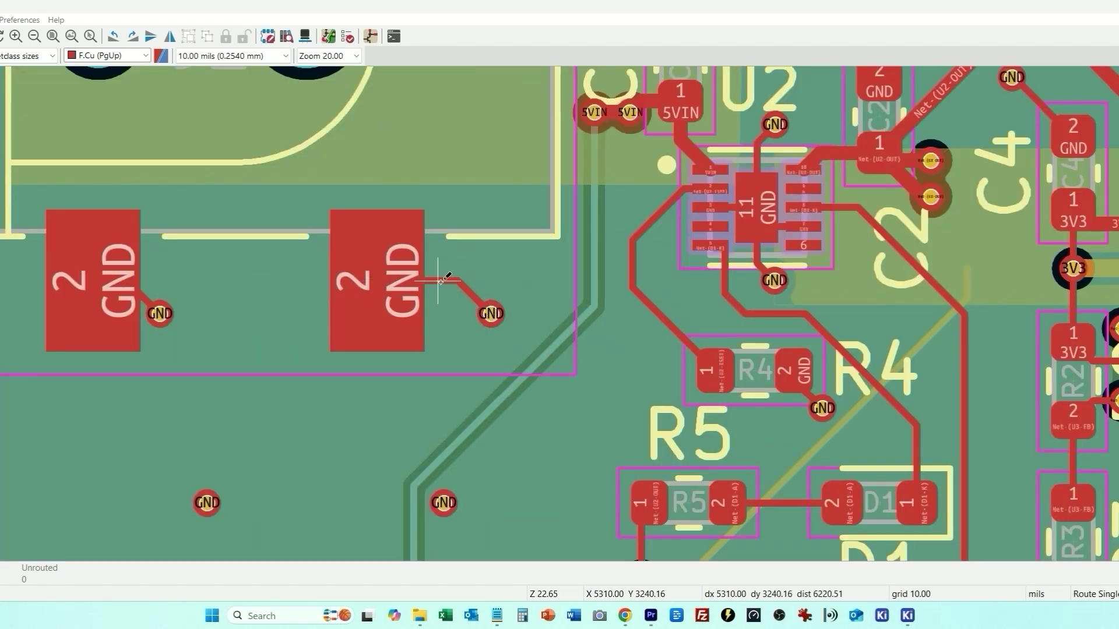
left_click(491, 315)
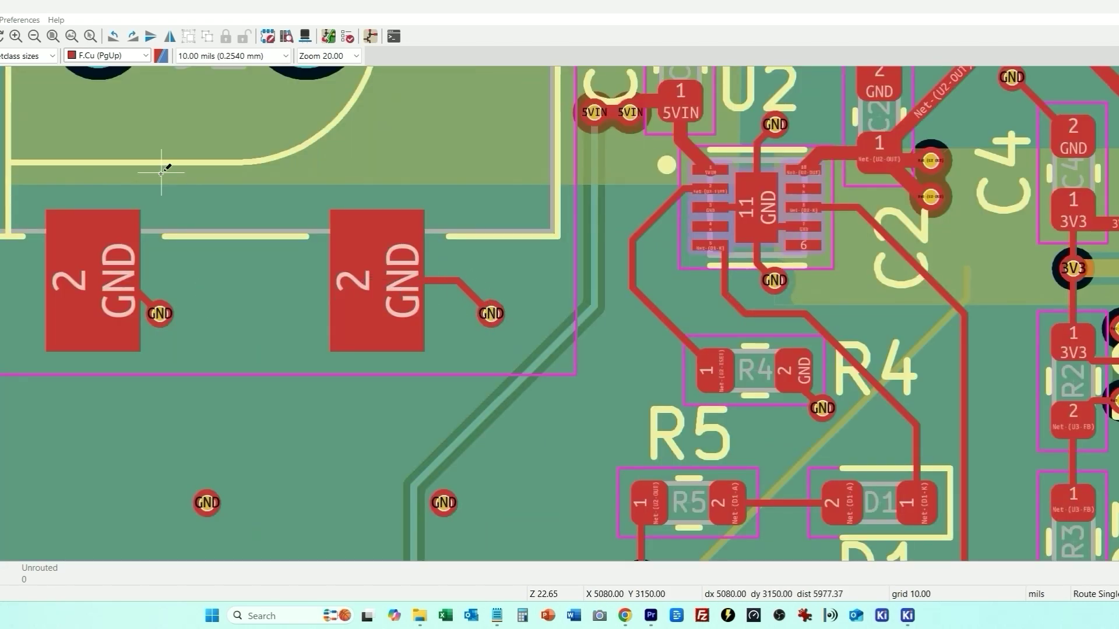
middle_click_drag(161, 172, 181, 245)
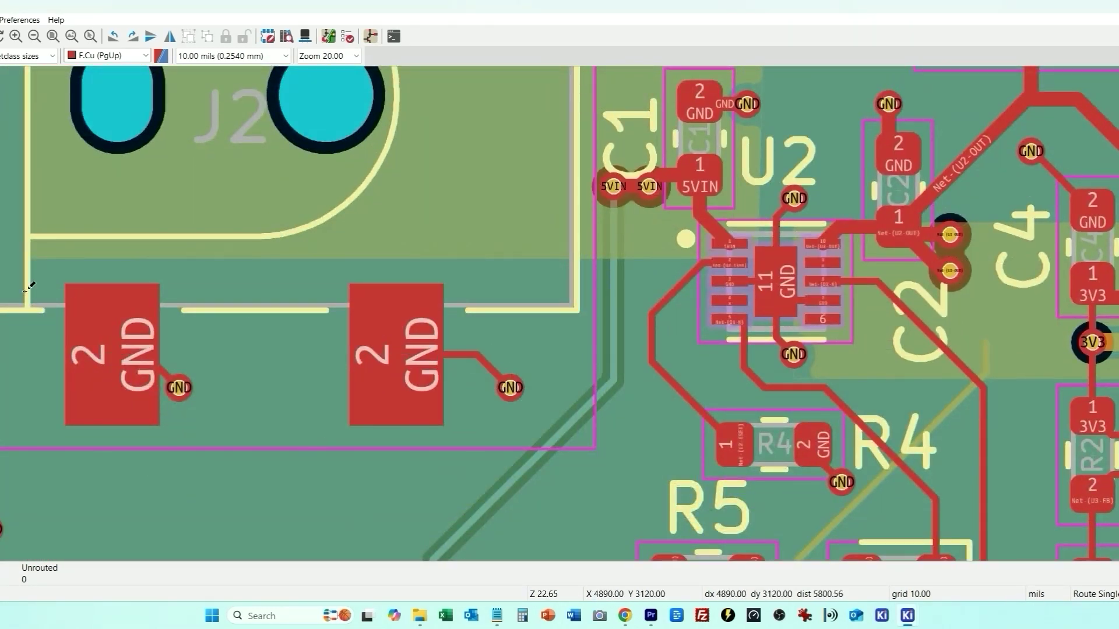
Step: Place duplicated GND stitching vias across the open board area between J3, SW2 and D3
scroll(26, 289, "down", 4)
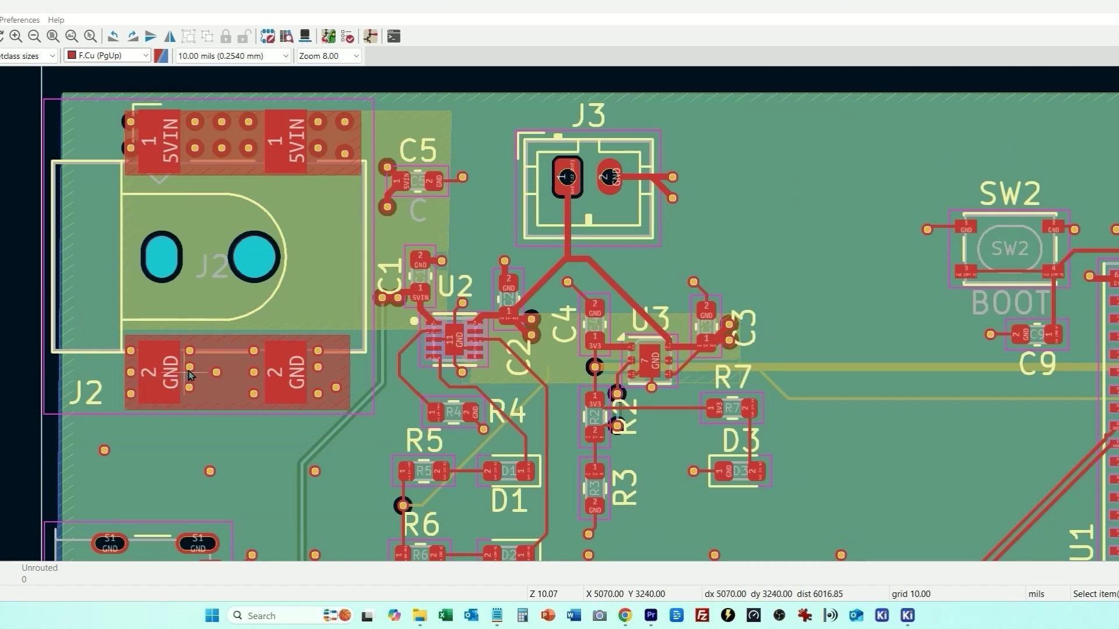
key("ctrl+shift+v")
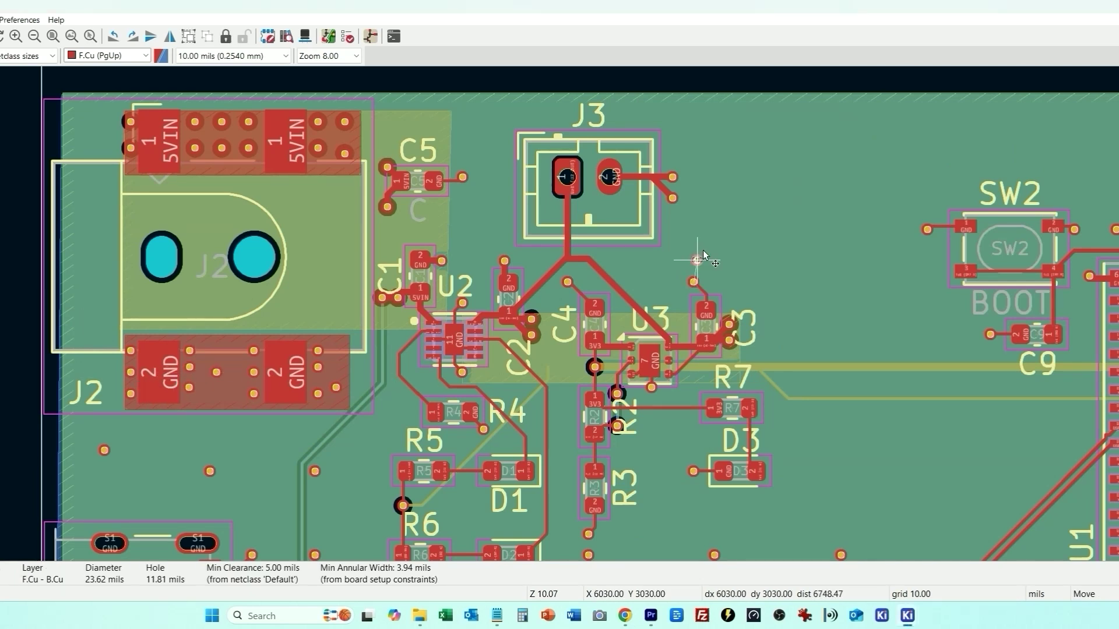
left_click(766, 147)
left_click(868, 148)
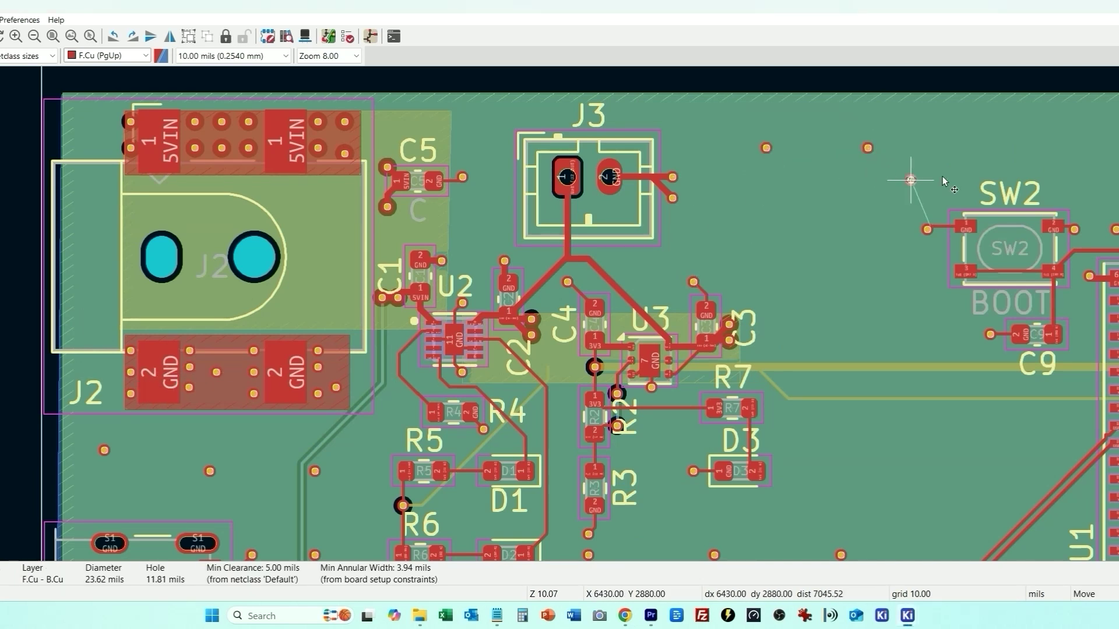
left_click(969, 147)
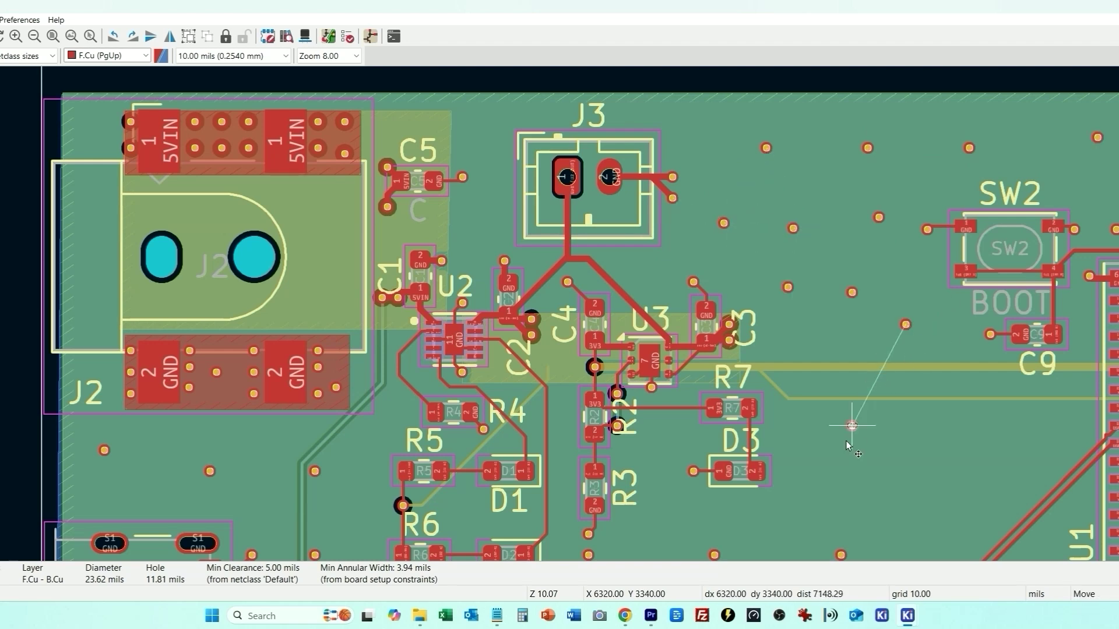
left_click(852, 474)
key("ctrl+d")
key("Escape")
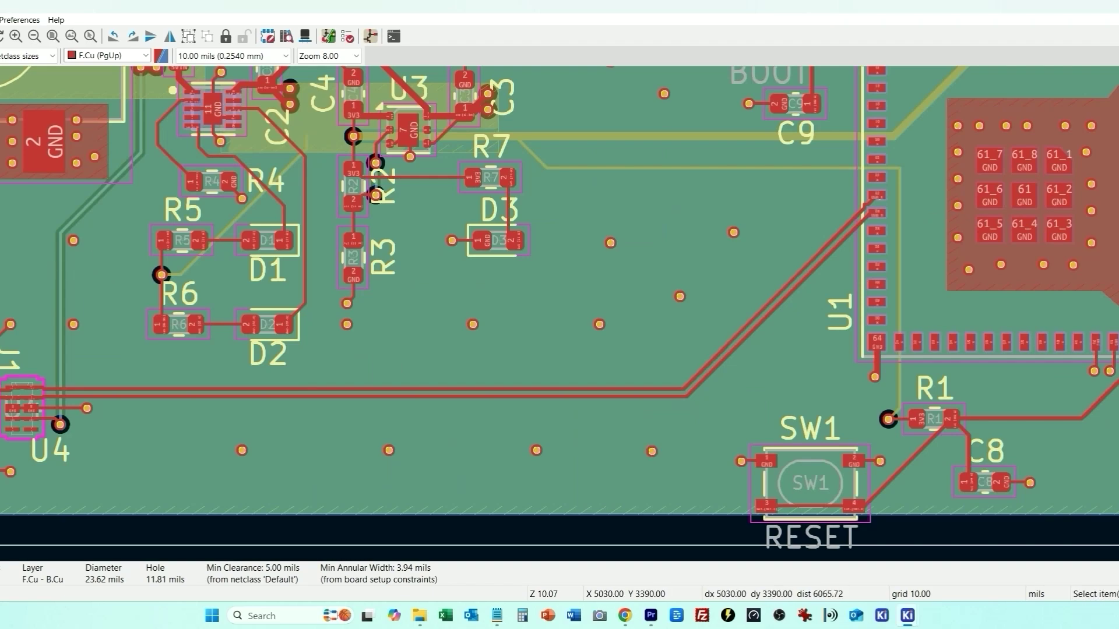
Step: Run the Design Rules Checker on the board
middle_click_drag(45, 238, 368, 305)
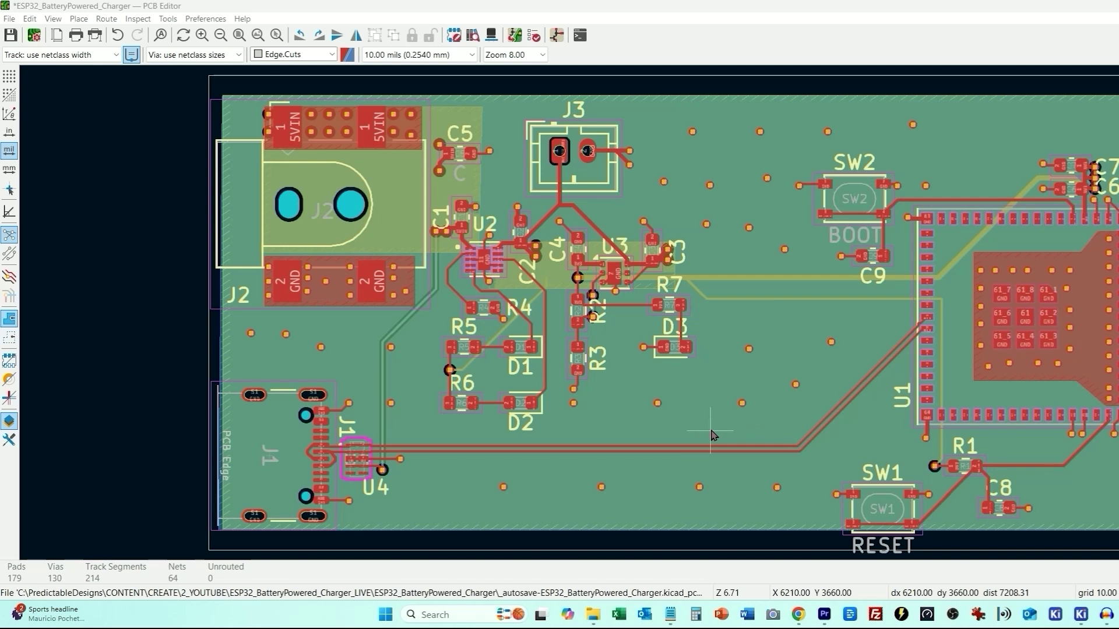
left_click(138, 19)
left_click(175, 72)
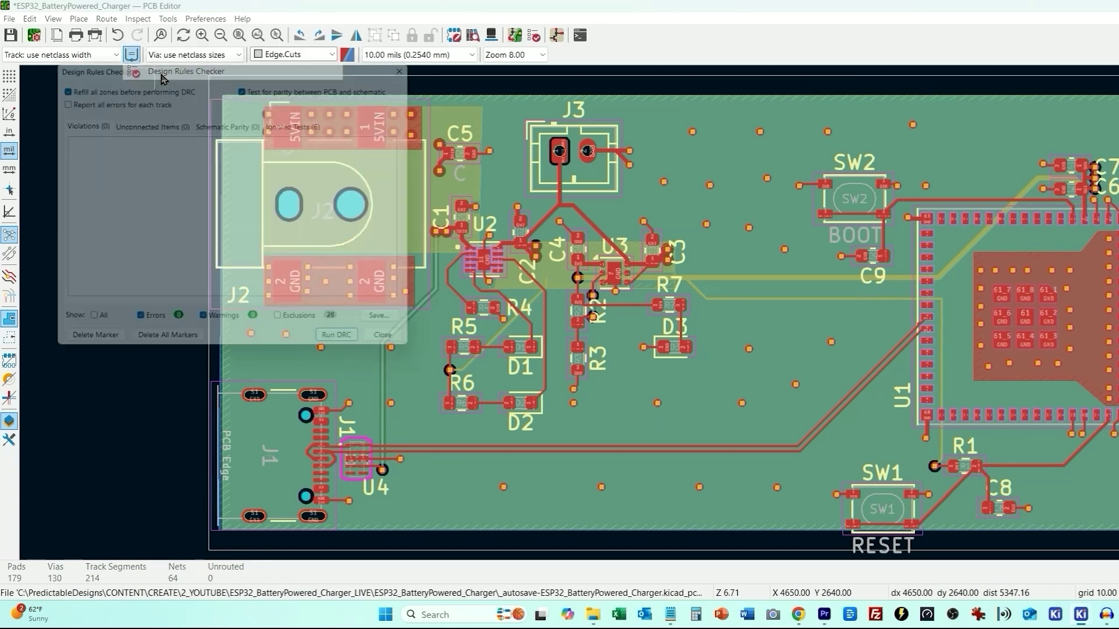
left_click(349, 352)
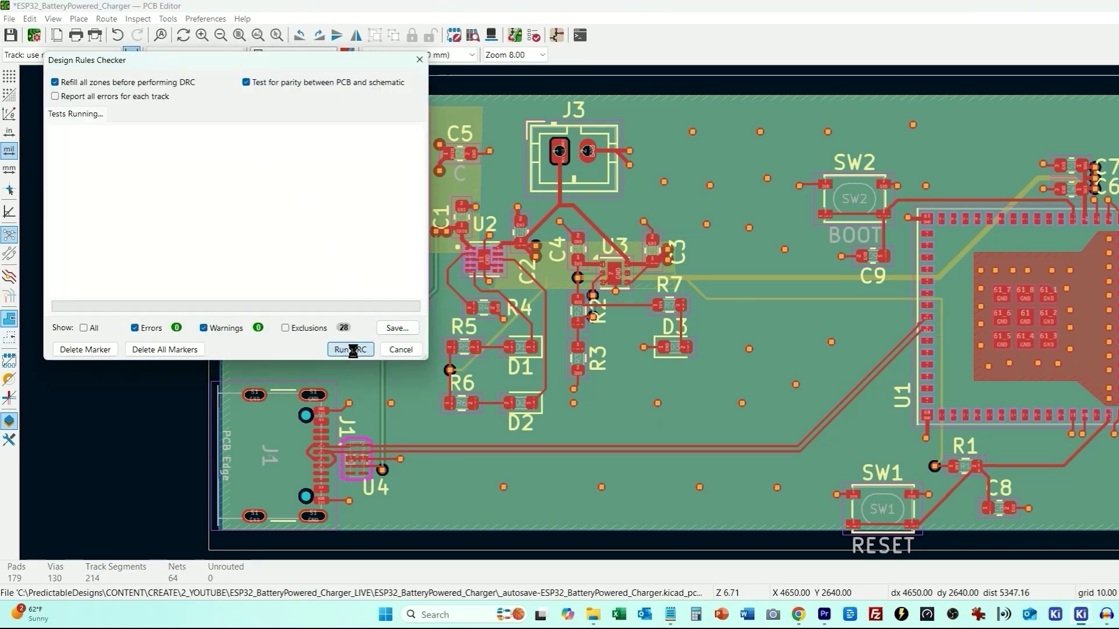